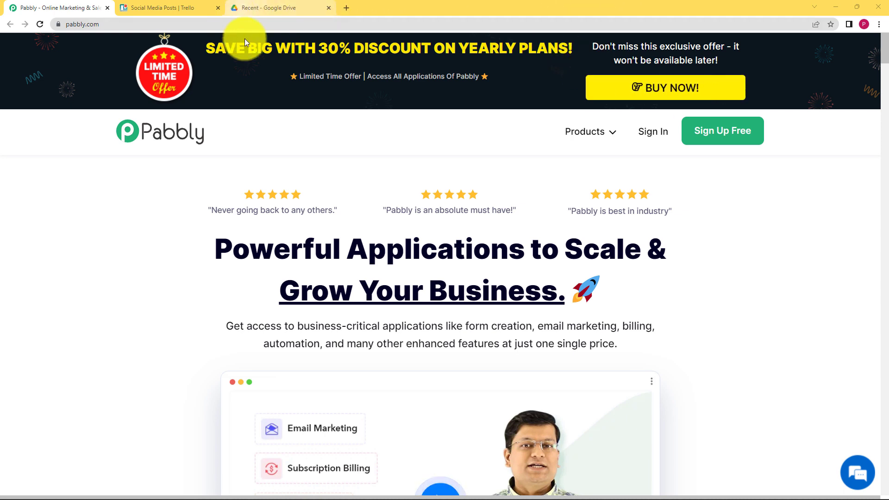
Step: Sign in to Pabbly Accounts with a Google account
{"action": "left_click", "coordinate": [130, 8]}
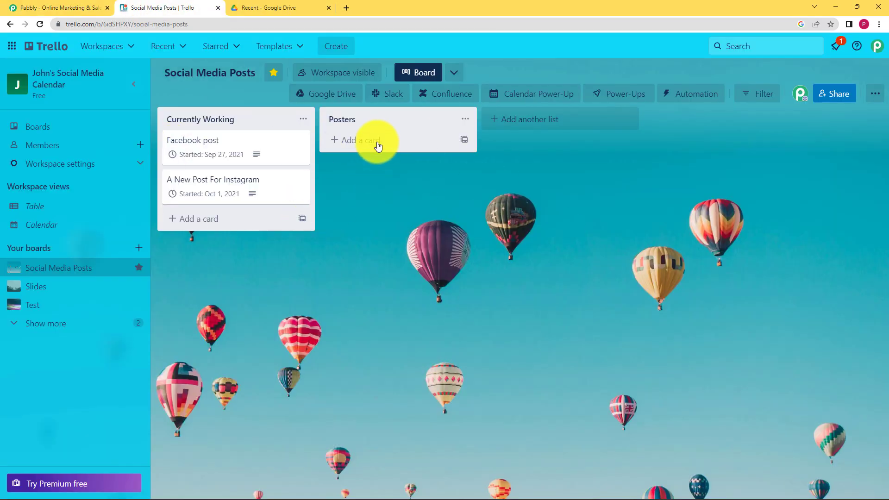
{"action": "key", "text": "ctrl+shift+Tab"}
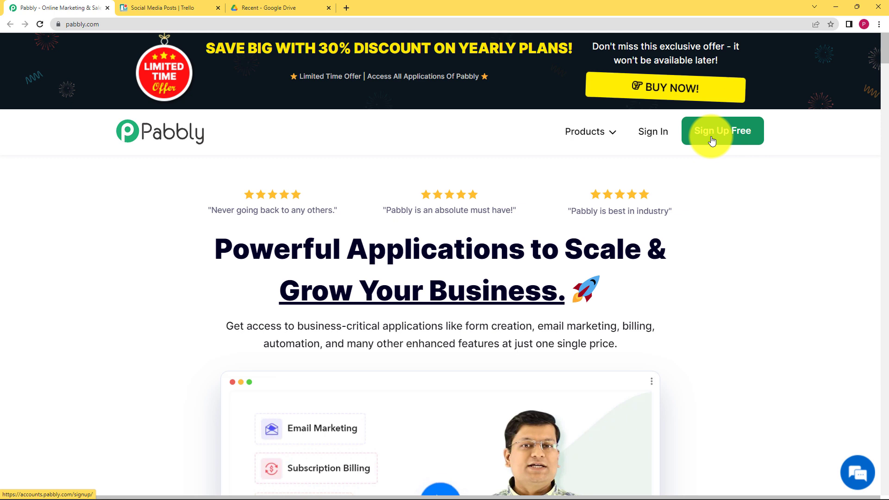
{"action": "left_click", "coordinate": [660, 137]}
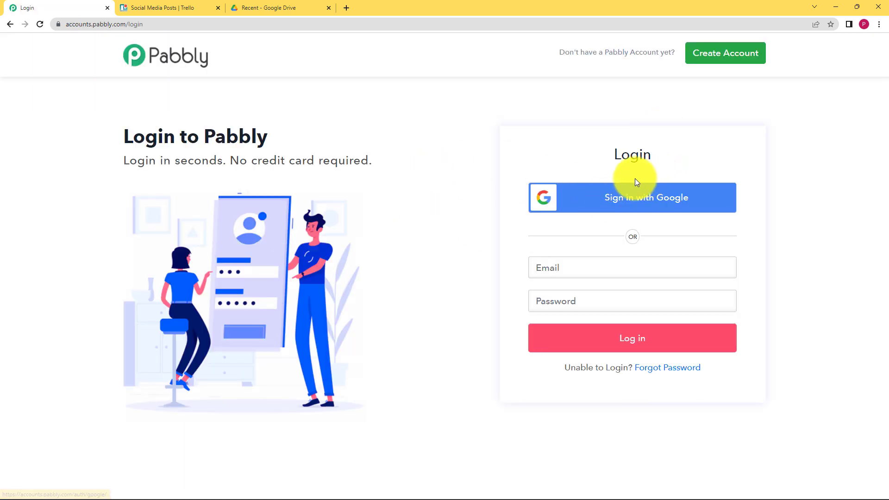
{"action": "left_click", "coordinate": [633, 202]}
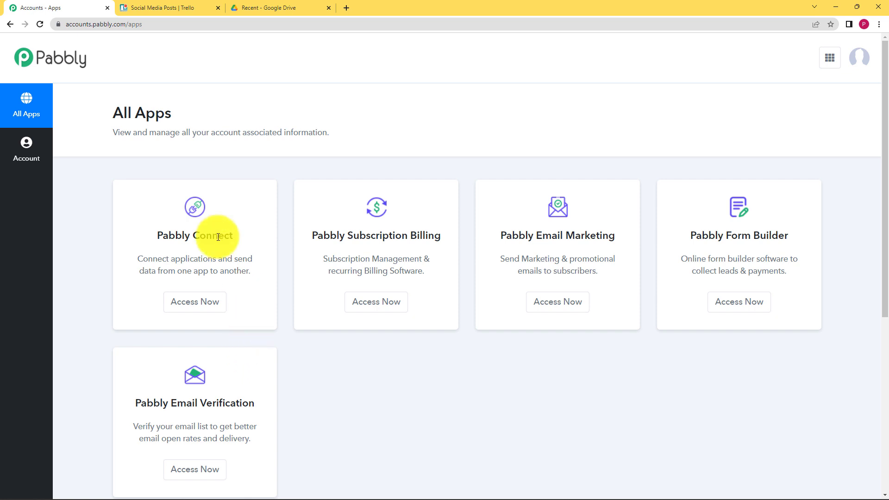
Step: Open Pabbly Connect from its app card in a new tab
{"action": "left_click_drag", "start_coordinate": [159, 236], "coordinate": [239, 238]}
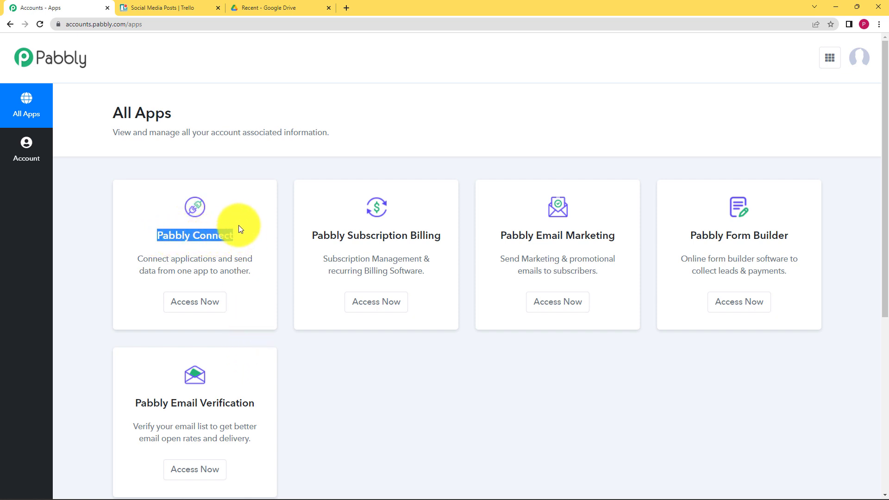
{"action": "left_click", "coordinate": [241, 218]}
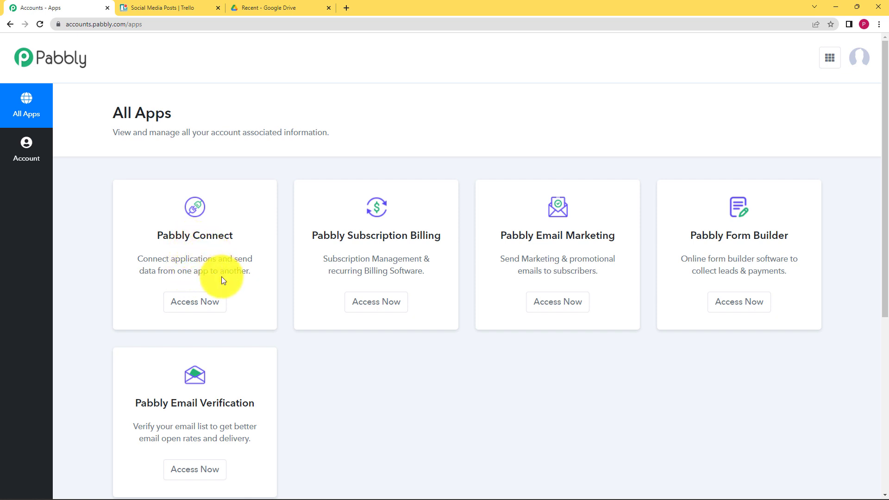
{"action": "left_click", "coordinate": [178, 306]}
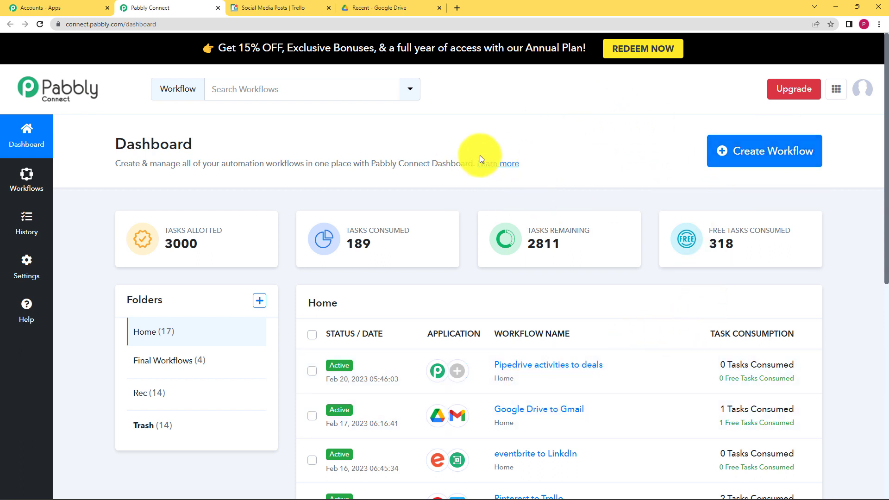
Step: Create a new workflow named 'New Google Drive files to Trello Cards'
{"action": "left_click", "coordinate": [749, 154]}
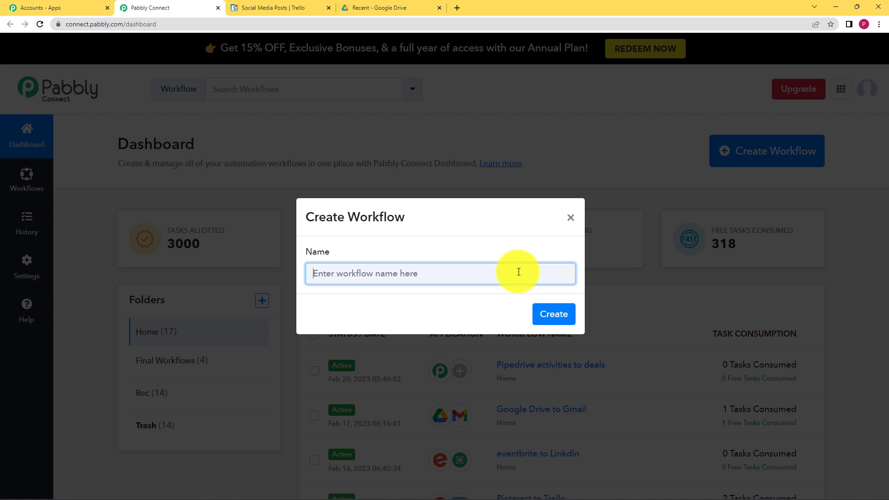
{"action": "type", "text": "Ne"}
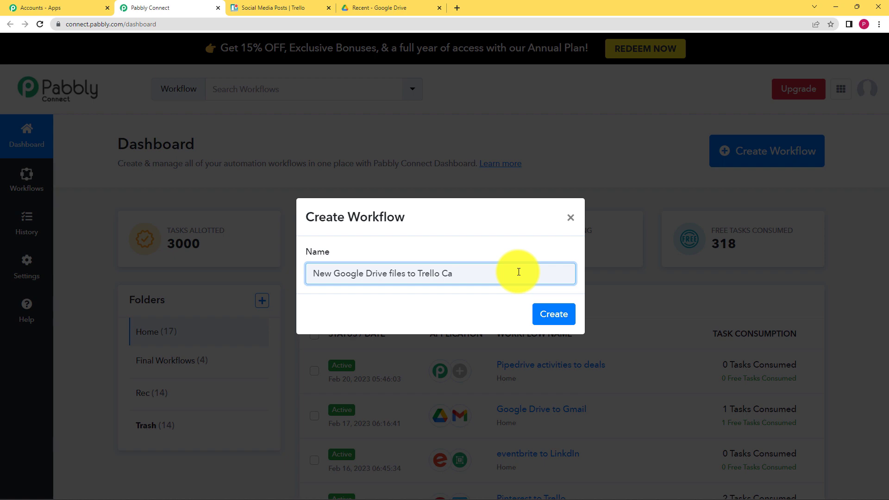
{"action": "key", "text": "Return"}
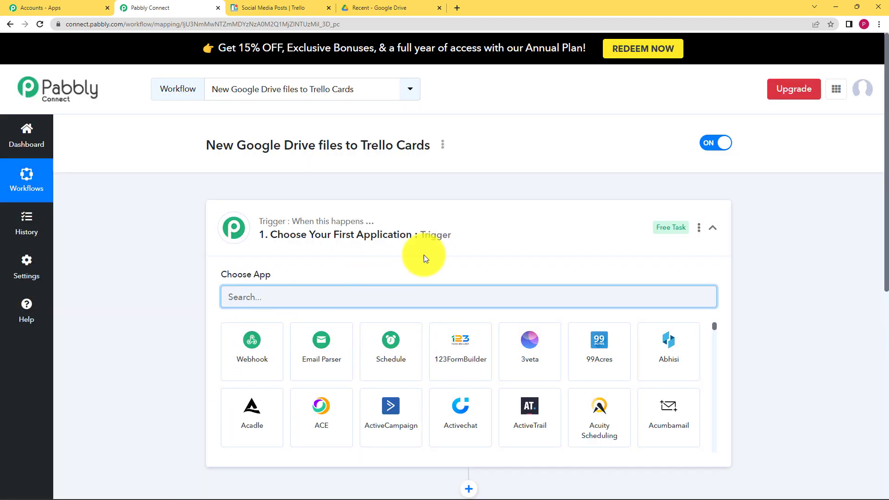
Step: Make Google Drive the trigger app, found by searching 'google', with the New File event
{"action": "left_click", "coordinate": [536, 220]}
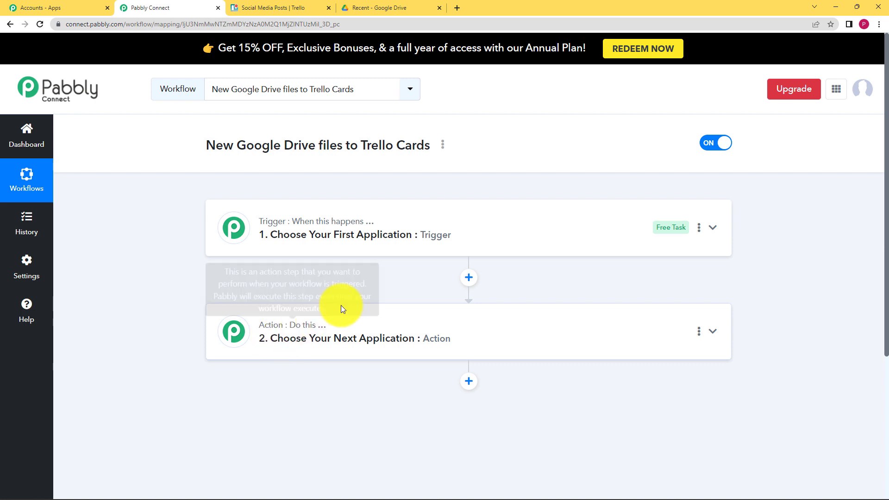
{"action": "left_click", "coordinate": [395, 248]}
{"action": "left_click", "coordinate": [381, 293]}
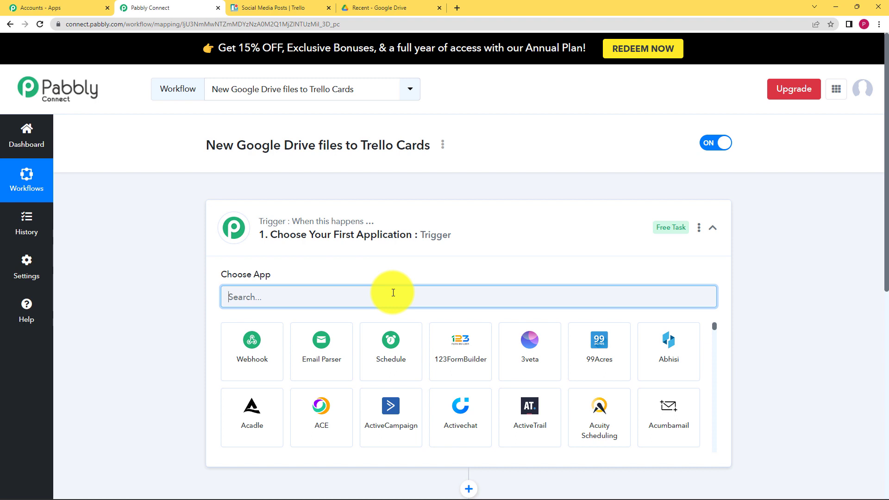
{"action": "type", "text": "googl"}
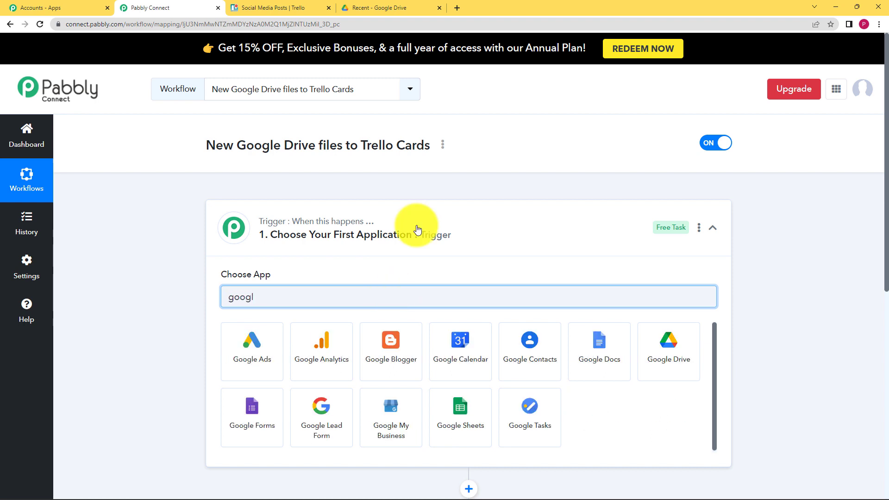
{"action": "left_click", "coordinate": [640, 364]}
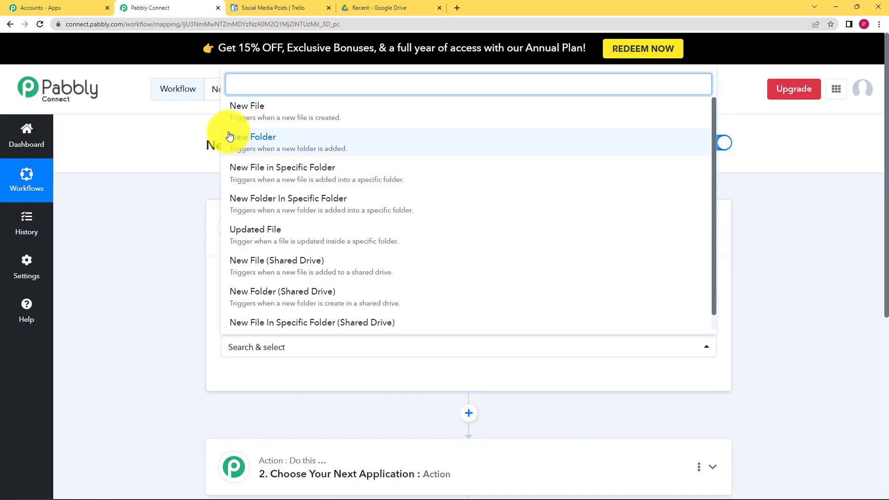
{"action": "left_click", "coordinate": [254, 118]}
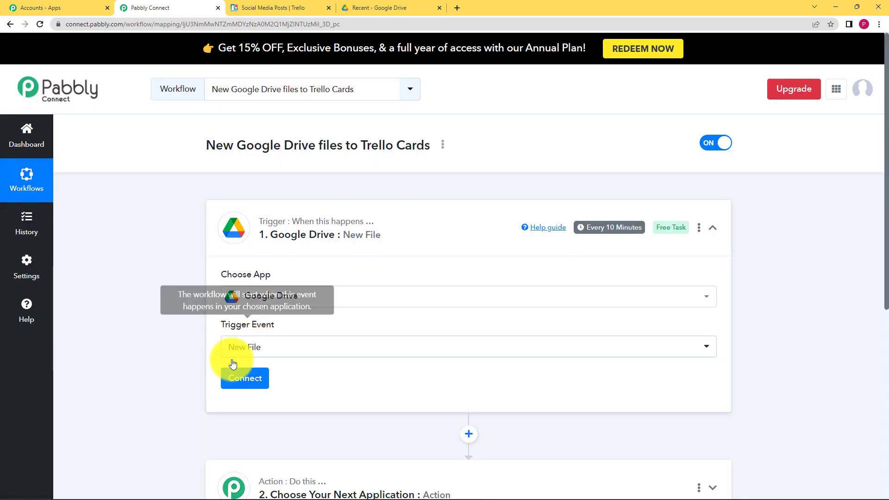
{"action": "scroll", "coordinate": [176, 367], "scroll_direction": "down", "scroll_amount": 1}
{"action": "scroll", "coordinate": [176, 367], "scroll_direction": "down", "scroll_amount": 2}
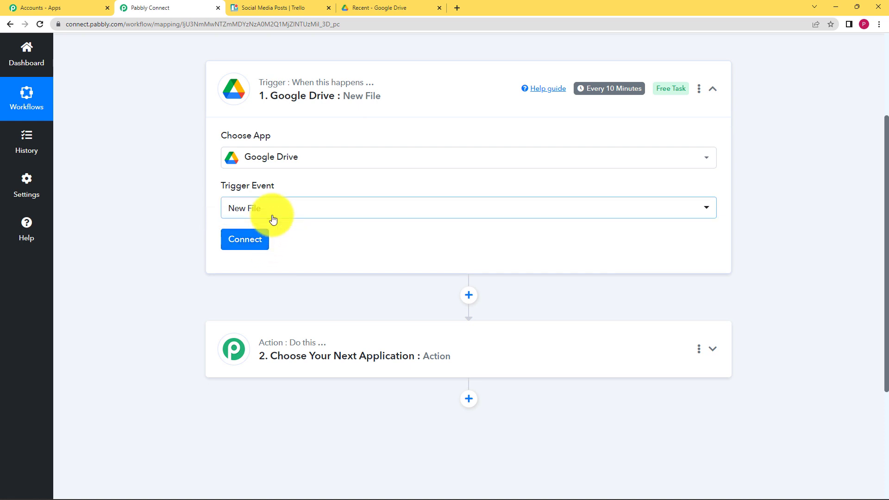
Step: Add a new Google Drive connection by signing in with Google and authorizing access
{"action": "left_click", "coordinate": [377, 8]}
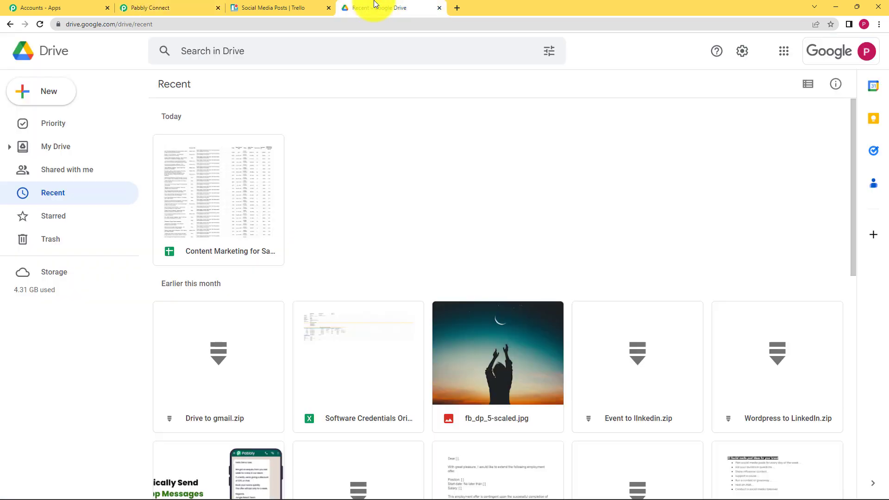
{"action": "left_click", "coordinate": [190, 5]}
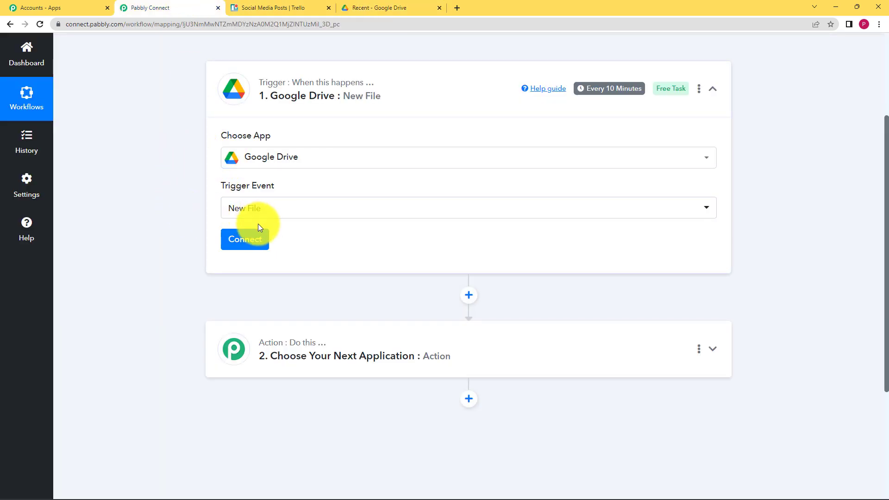
{"action": "left_click", "coordinate": [240, 245]}
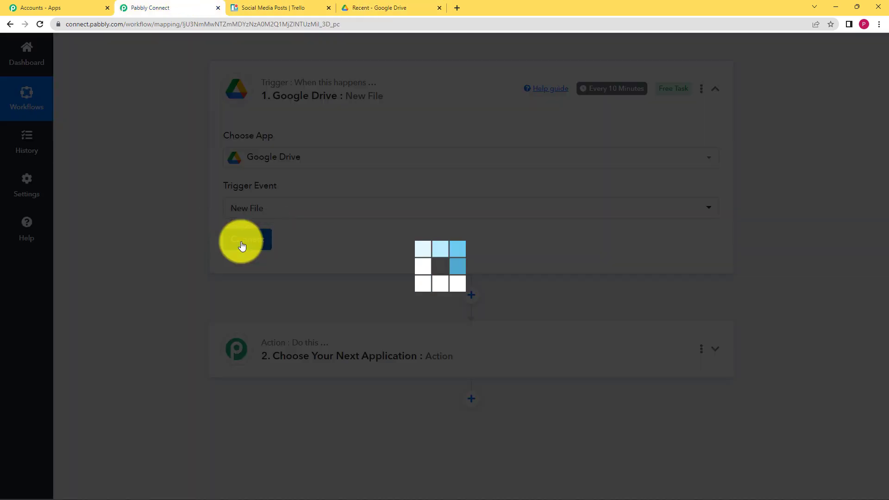
{"action": "left_click", "coordinate": [441, 144]}
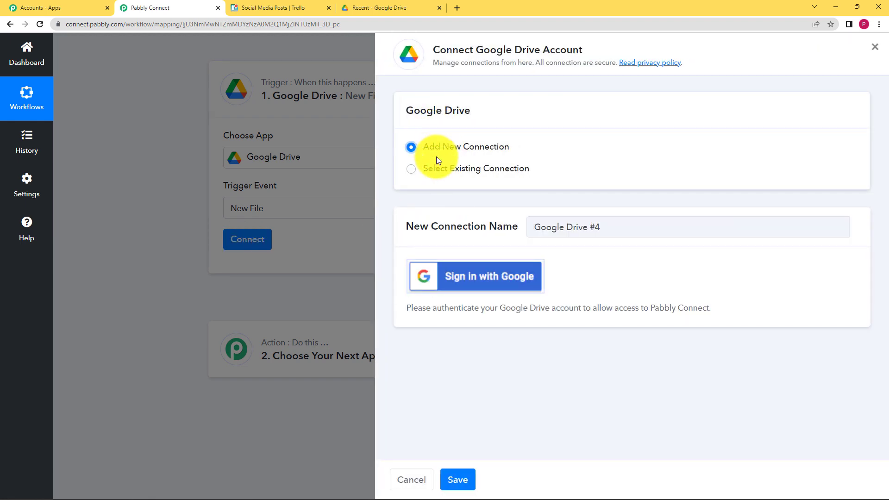
{"action": "left_click", "coordinate": [446, 280]}
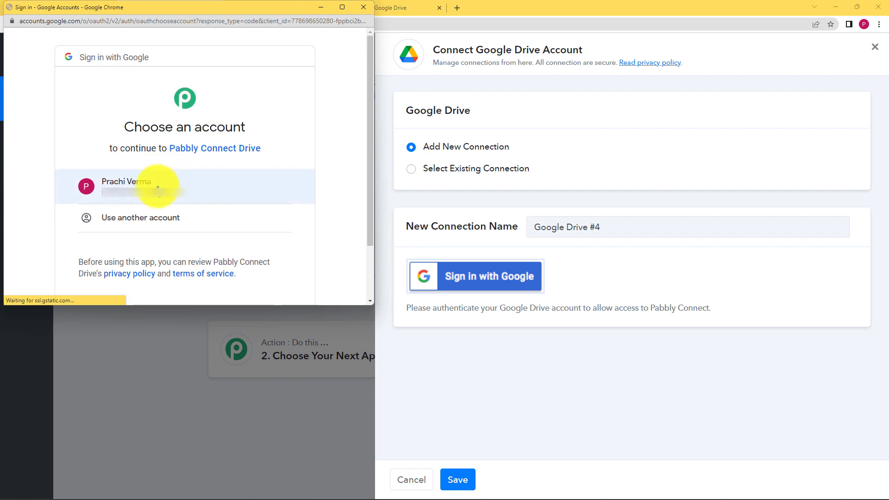
{"action": "left_click", "coordinate": [159, 180]}
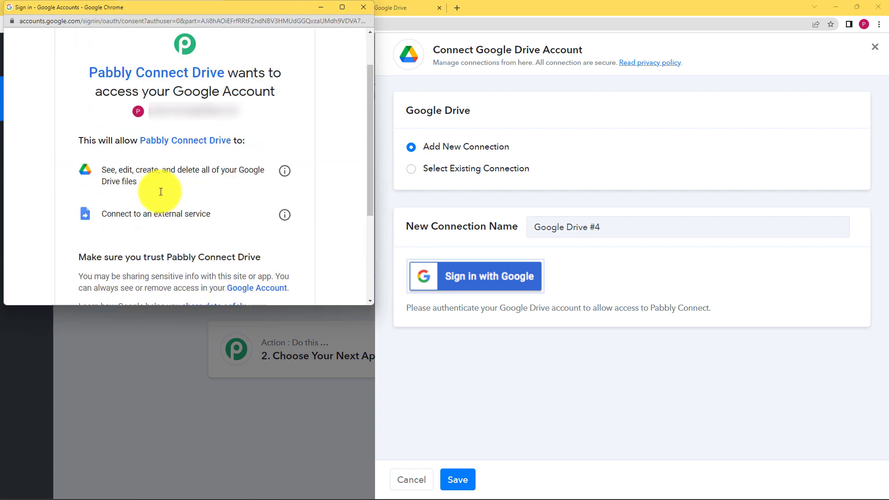
{"action": "scroll", "coordinate": [193, 205], "scroll_direction": "down", "scroll_amount": 3}
{"action": "scroll", "coordinate": [195, 218], "scroll_direction": "up", "scroll_amount": 1}
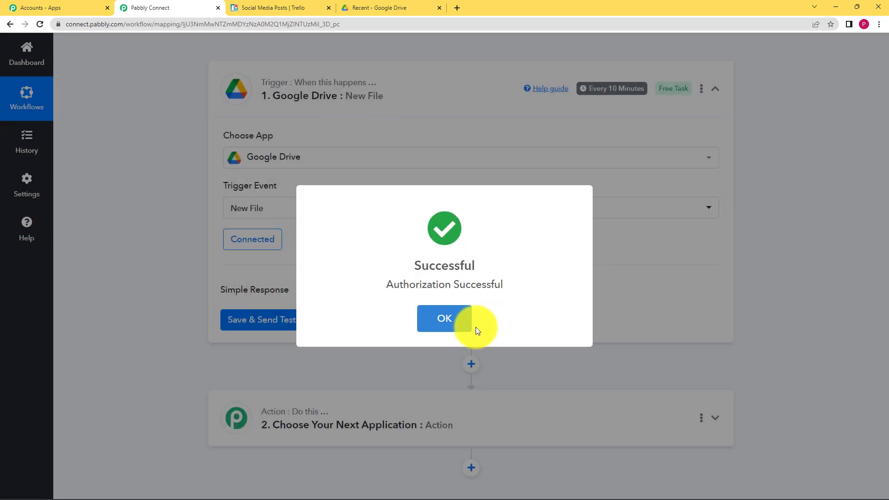
{"action": "left_click", "coordinate": [464, 321]}
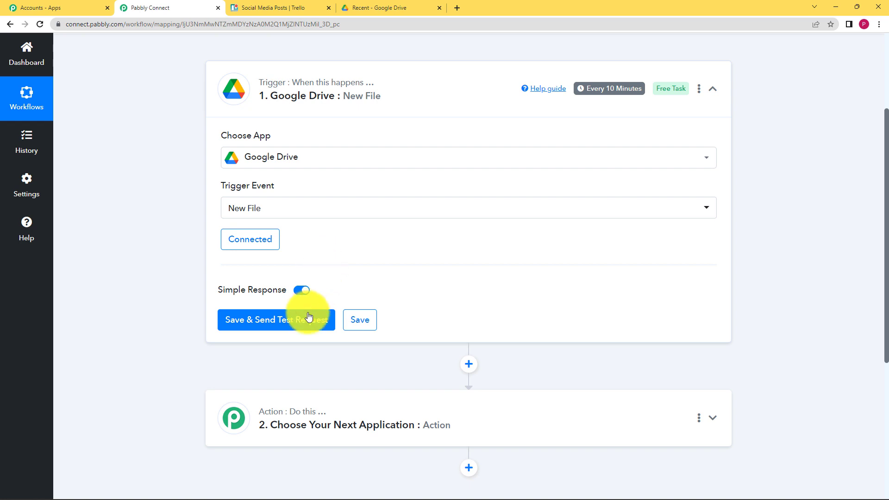
Step: Send the trigger test request, then upload Poster 11 from the Desktop to Google Drive
{"action": "left_click", "coordinate": [275, 327]}
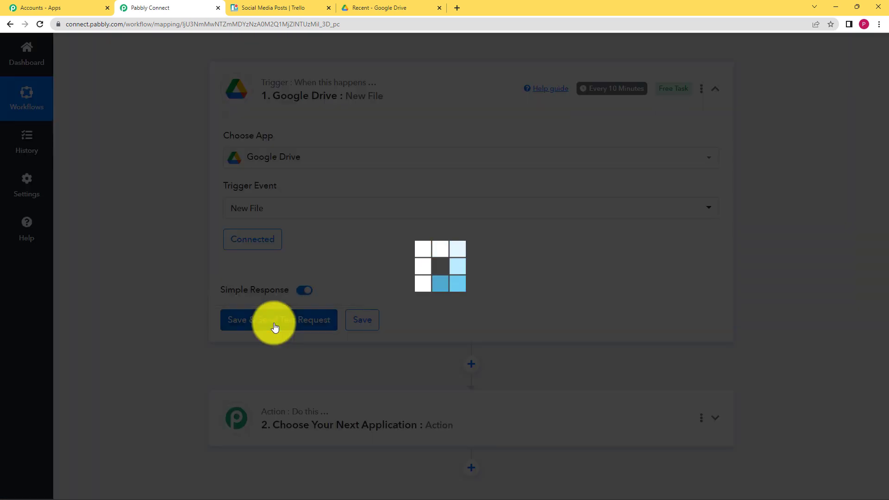
{"action": "left_click", "coordinate": [399, 6]}
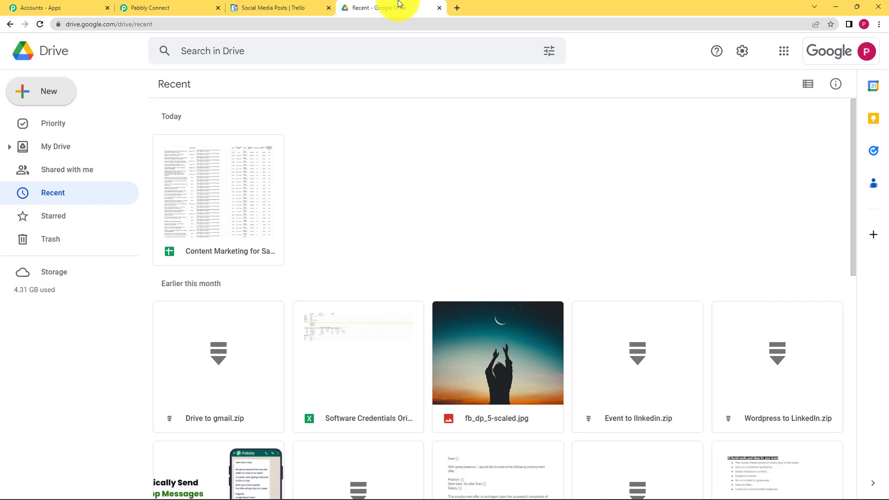
{"action": "left_click", "coordinate": [44, 103]}
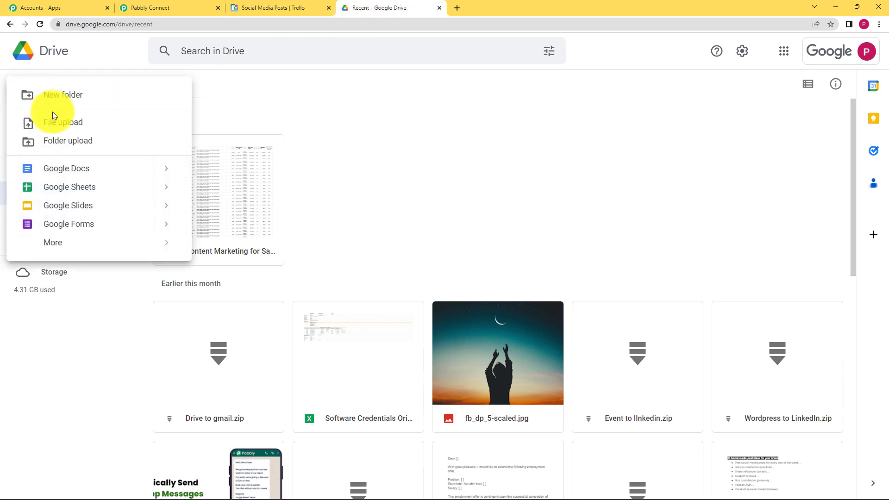
{"action": "left_click", "coordinate": [58, 122]}
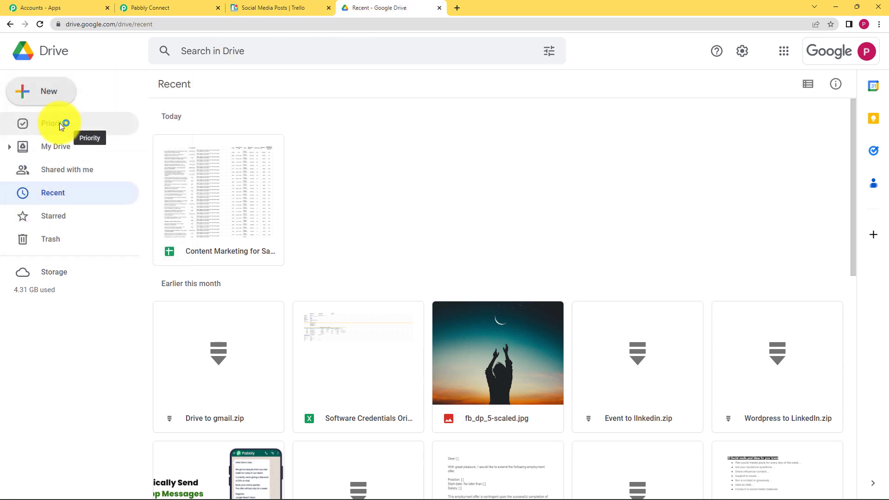
{"action": "scroll", "coordinate": [145, 138], "scroll_direction": "down", "scroll_amount": 3}
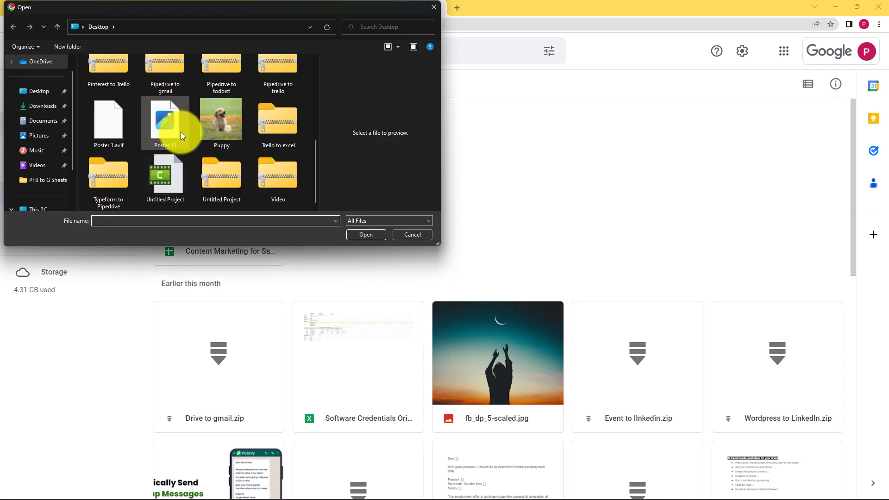
{"action": "scroll", "coordinate": [262, 151], "scroll_direction": "up", "scroll_amount": 1}
{"action": "scroll", "coordinate": [262, 151], "scroll_direction": "down", "scroll_amount": 1}
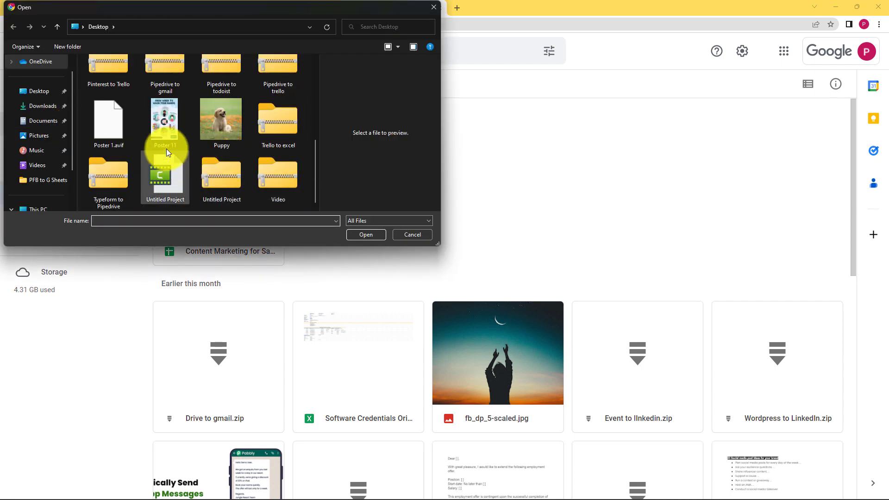
{"action": "left_click", "coordinate": [171, 133]}
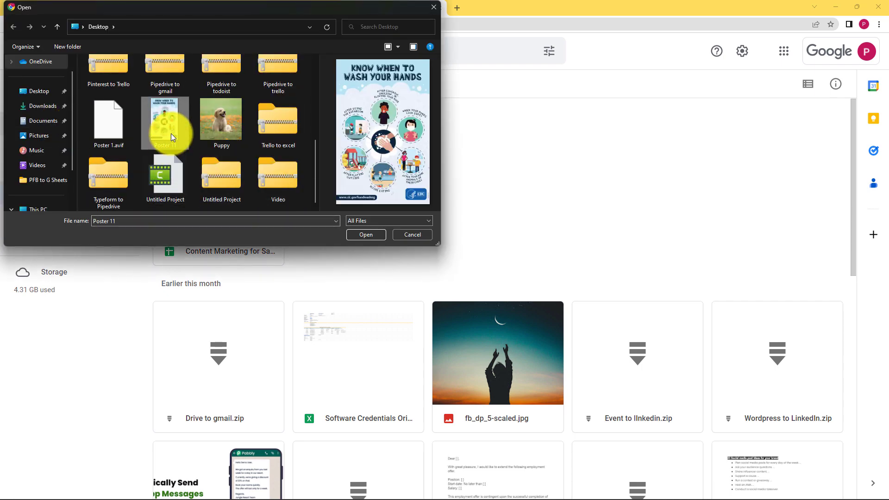
{"action": "left_click", "coordinate": [357, 235]}
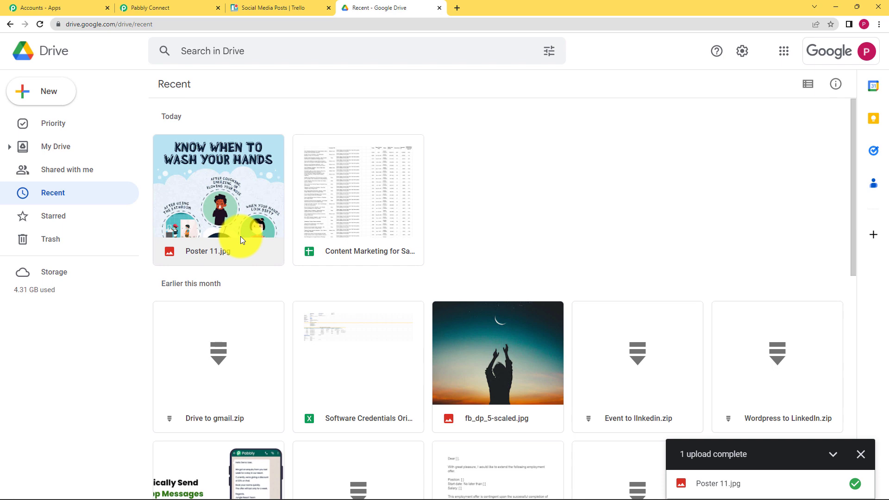
{"action": "left_click", "coordinate": [176, 8]}
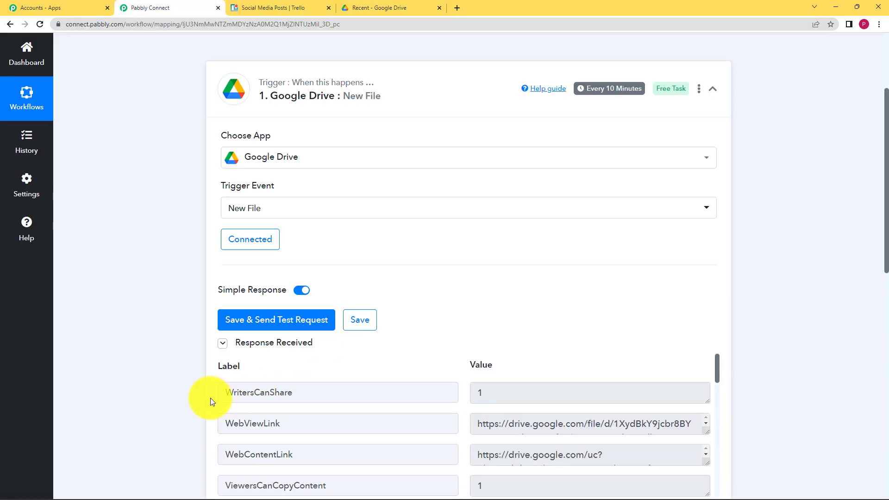
Step: Review the test response: file name Poster 11.jpg, modified times, width 500, height 773
{"action": "scroll", "coordinate": [210, 398], "scroll_direction": "down", "scroll_amount": 4}
{"action": "scroll", "coordinate": [423, 271], "scroll_direction": "down", "scroll_amount": 8}
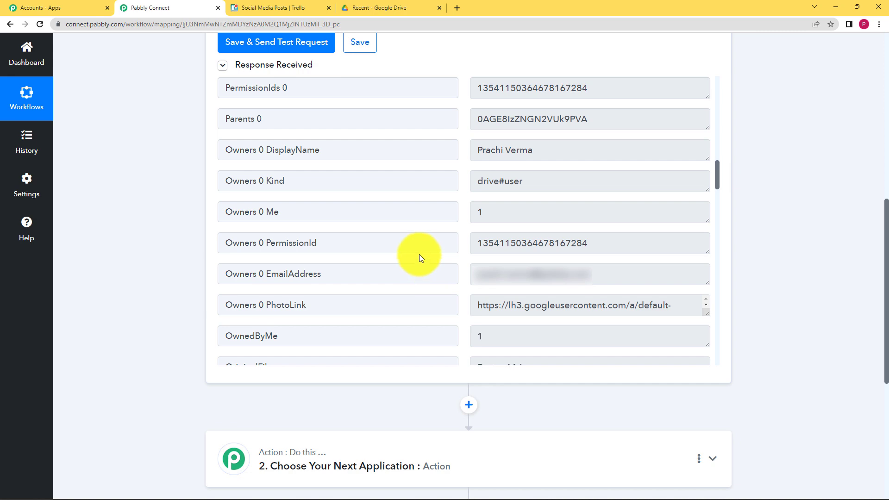
{"action": "scroll", "coordinate": [161, 238], "scroll_direction": "up", "scroll_amount": 3}
{"action": "scroll", "coordinate": [401, 275], "scroll_direction": "down", "scroll_amount": 2}
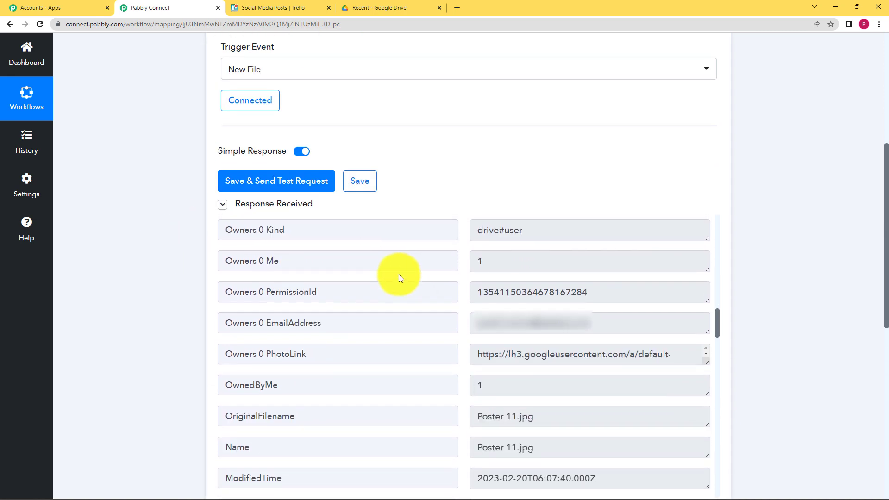
{"action": "scroll", "coordinate": [398, 278], "scroll_direction": "down", "scroll_amount": 4}
{"action": "scroll", "coordinate": [464, 284], "scroll_direction": "up", "scroll_amount": 2}
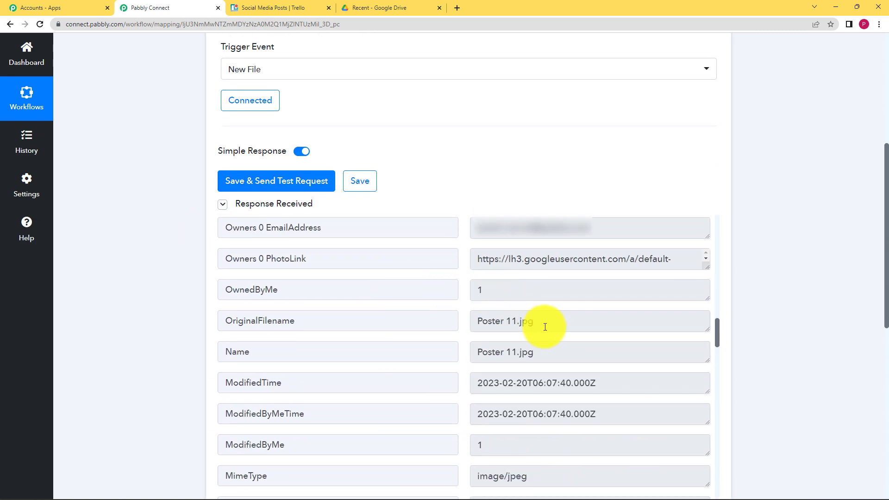
{"action": "left_click_drag", "start_coordinate": [545, 327], "coordinate": [454, 331]}
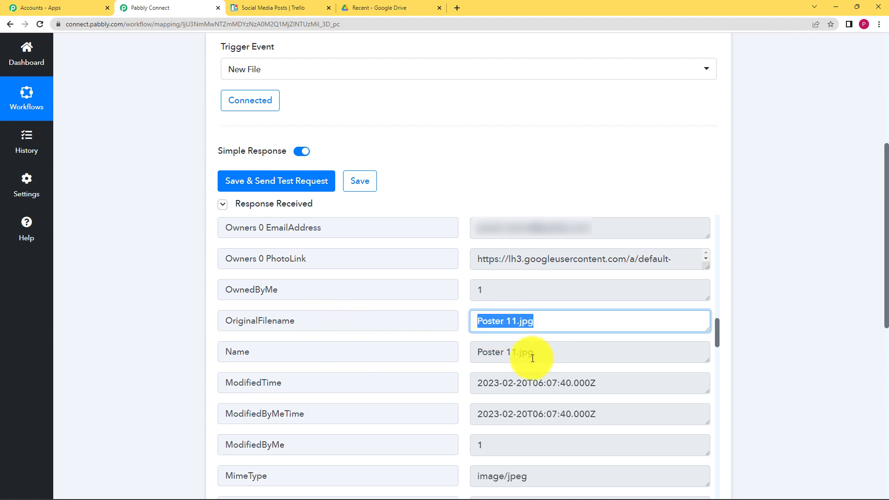
{"action": "left_click", "coordinate": [532, 381]}
{"action": "left_click_drag", "start_coordinate": [613, 381], "coordinate": [449, 387]}
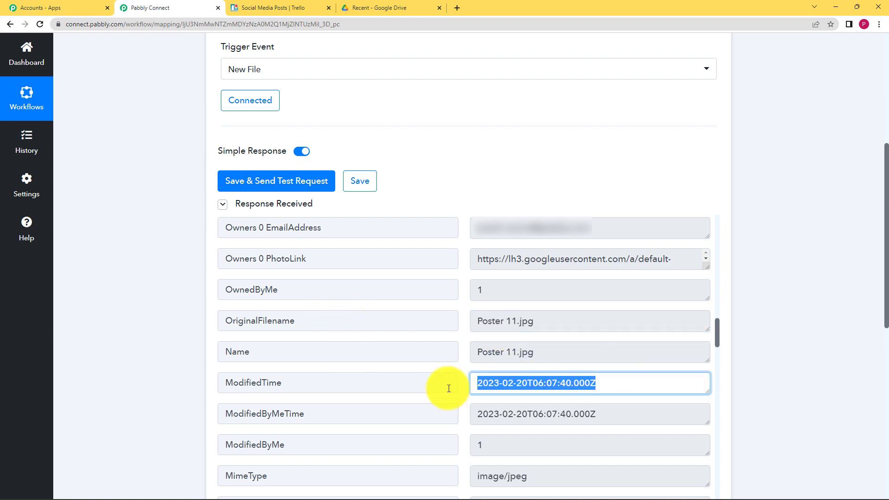
{"action": "scroll", "coordinate": [615, 366], "scroll_direction": "down", "scroll_amount": 1}
{"action": "left_click_drag", "start_coordinate": [615, 365], "coordinate": [455, 376]}
{"action": "scroll", "coordinate": [464, 376], "scroll_direction": "down", "scroll_amount": 2}
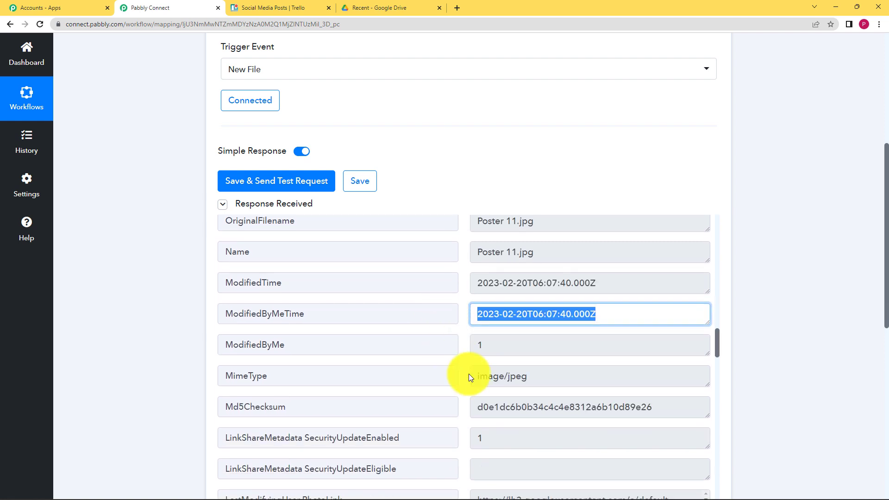
{"action": "left_click_drag", "start_coordinate": [530, 341], "coordinate": [455, 341]}
{"action": "scroll", "coordinate": [442, 363], "scroll_direction": "down", "scroll_amount": 3}
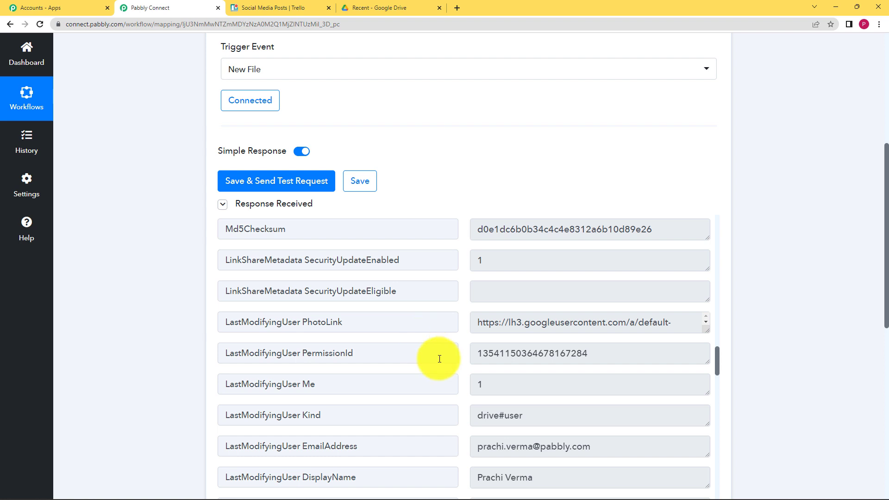
{"action": "scroll", "coordinate": [440, 359], "scroll_direction": "down", "scroll_amount": 3}
{"action": "scroll", "coordinate": [438, 358], "scroll_direction": "down", "scroll_amount": 2}
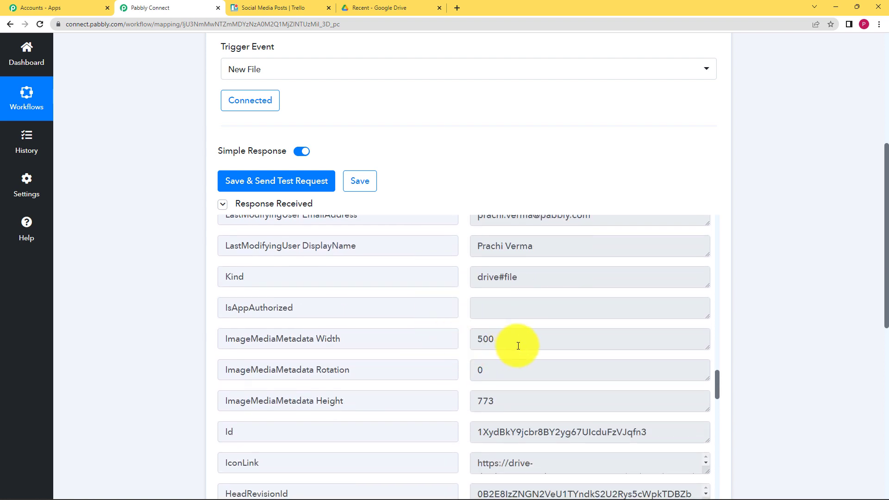
{"action": "scroll", "coordinate": [462, 377], "scroll_direction": "down", "scroll_amount": 2}
{"action": "left_click", "coordinate": [530, 244]}
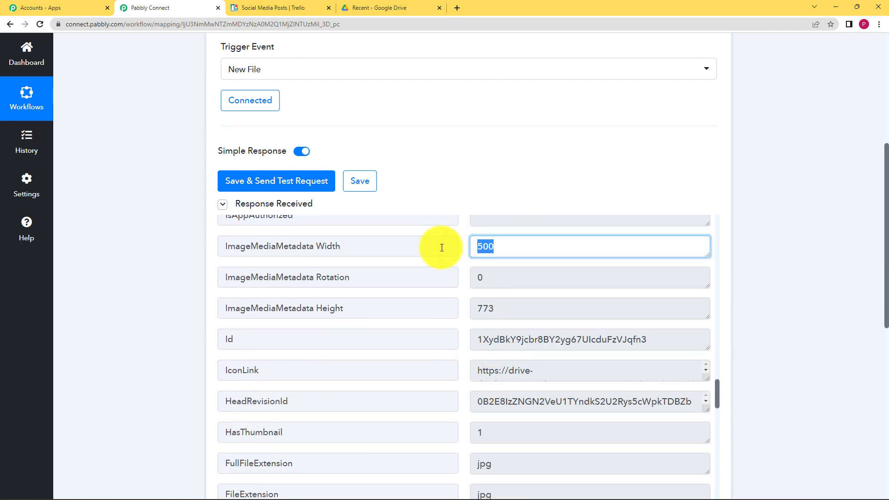
{"action": "left_click", "coordinate": [495, 309]}
{"action": "scroll", "coordinate": [446, 315], "scroll_direction": "down", "scroll_amount": 1}
{"action": "scroll", "coordinate": [447, 315], "scroll_direction": "down", "scroll_amount": 6}
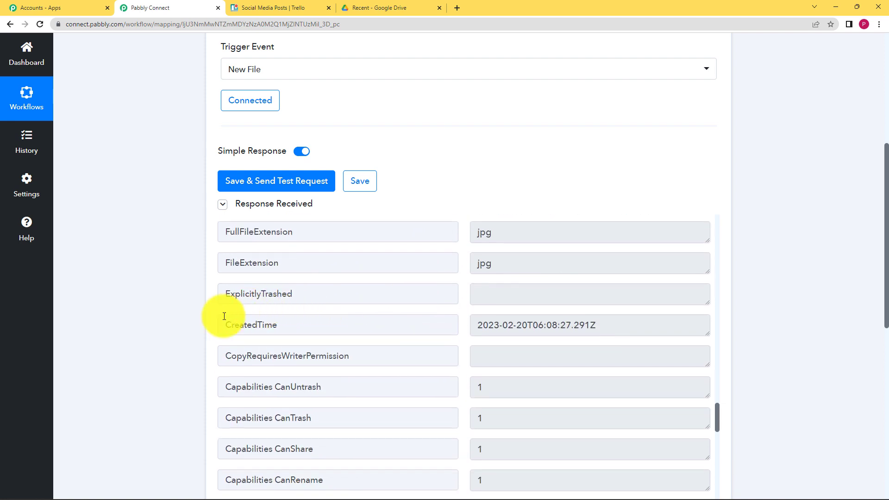
{"action": "scroll", "coordinate": [187, 333], "scroll_direction": "down", "scroll_amount": 3}
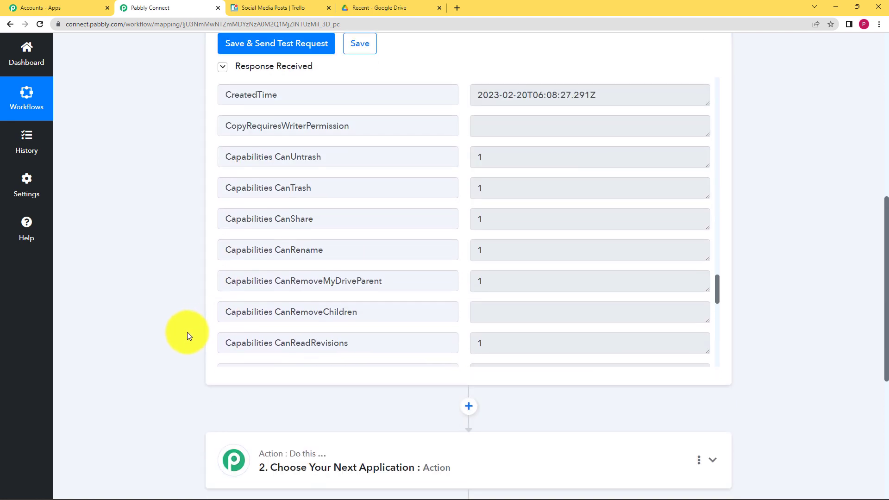
{"action": "scroll", "coordinate": [188, 333], "scroll_direction": "down", "scroll_amount": 1}
{"action": "scroll", "coordinate": [188, 333], "scroll_direction": "down", "scroll_amount": 1}
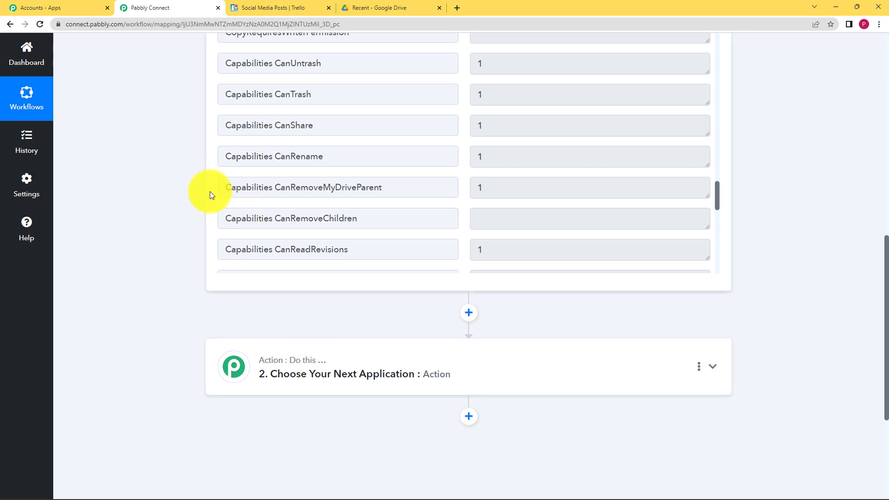
{"action": "scroll", "coordinate": [209, 191], "scroll_direction": "up", "scroll_amount": 4}
{"action": "scroll", "coordinate": [480, 310], "scroll_direction": "up", "scroll_amount": 8}
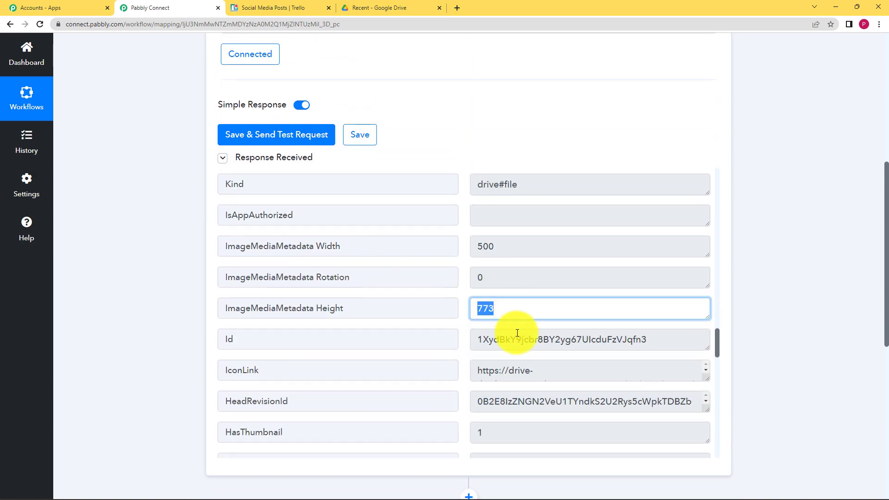
{"action": "left_click", "coordinate": [473, 339]}
Step: Check the Social Media Posts Trello board, then expand step 2 to choose its app
{"action": "left_click", "coordinate": [271, 8]}
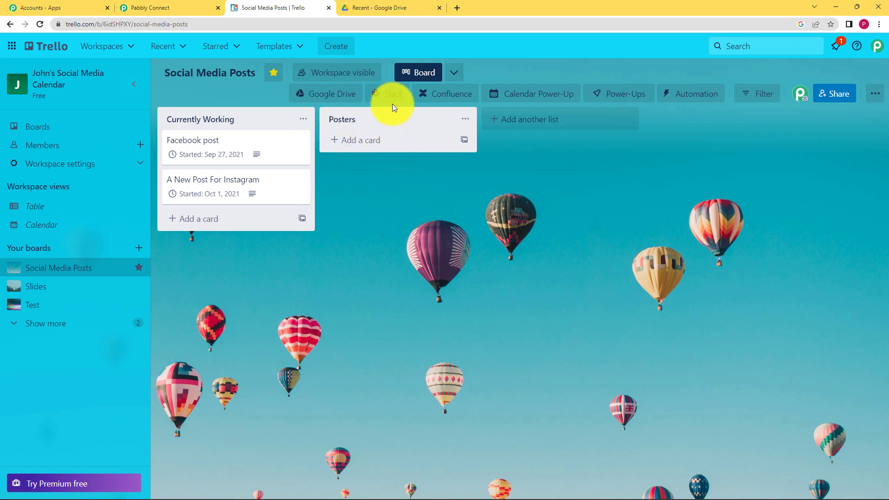
{"action": "left_click", "coordinate": [158, 8]}
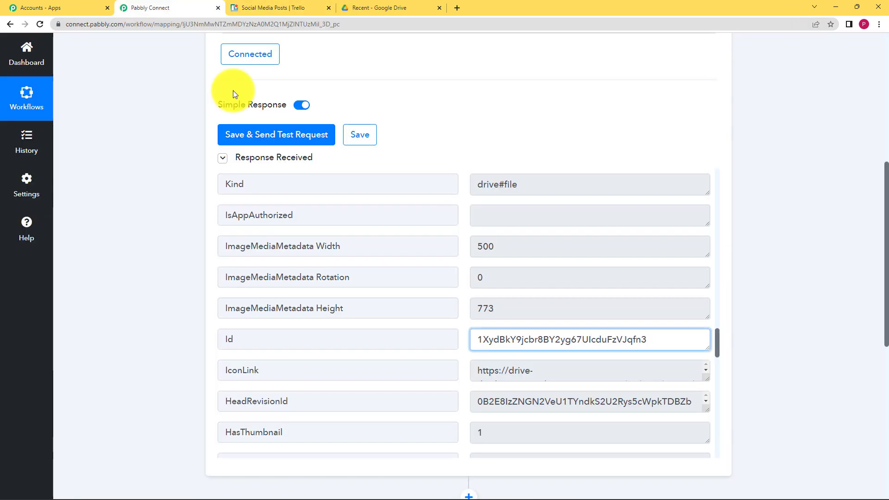
{"action": "scroll", "coordinate": [187, 211], "scroll_direction": "down", "scroll_amount": 3}
{"action": "scroll", "coordinate": [187, 212], "scroll_direction": "down", "scroll_amount": 1}
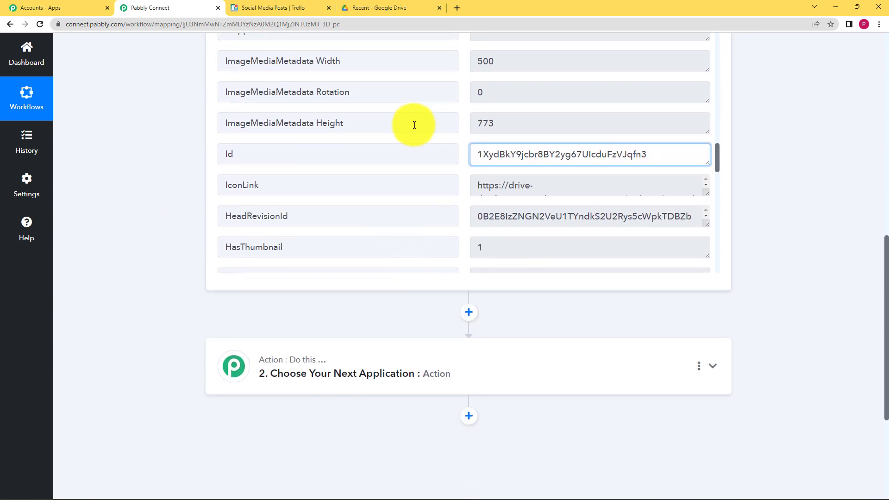
{"action": "scroll", "coordinate": [487, 125], "scroll_direction": "up", "scroll_amount": 10}
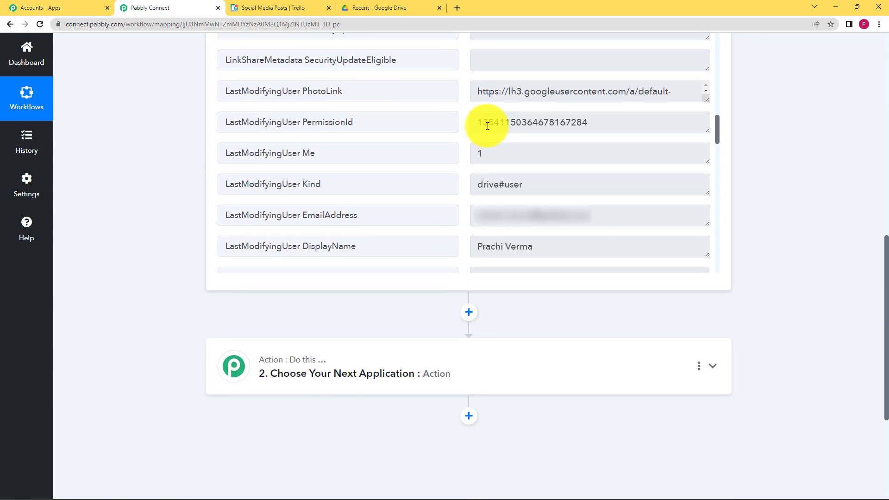
{"action": "scroll", "coordinate": [489, 131], "scroll_direction": "up", "scroll_amount": 2}
{"action": "left_click_drag", "start_coordinate": [538, 136], "coordinate": [517, 138]}
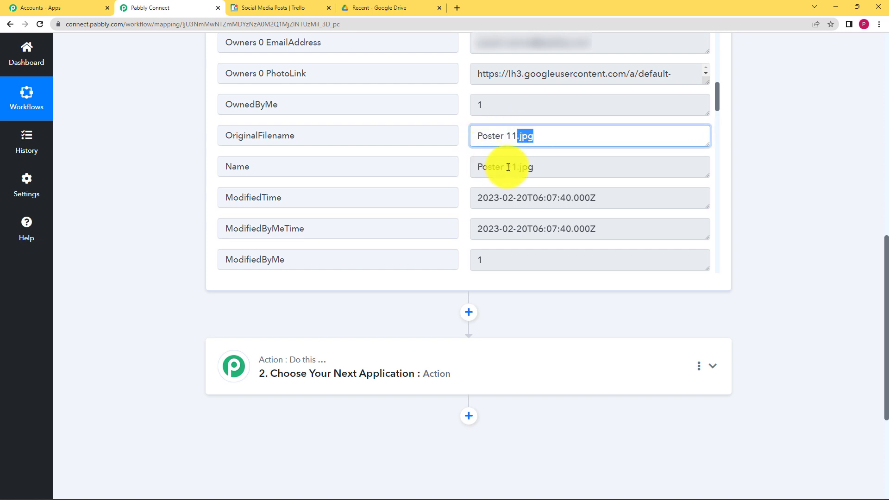
{"action": "left_click", "coordinate": [486, 349]}
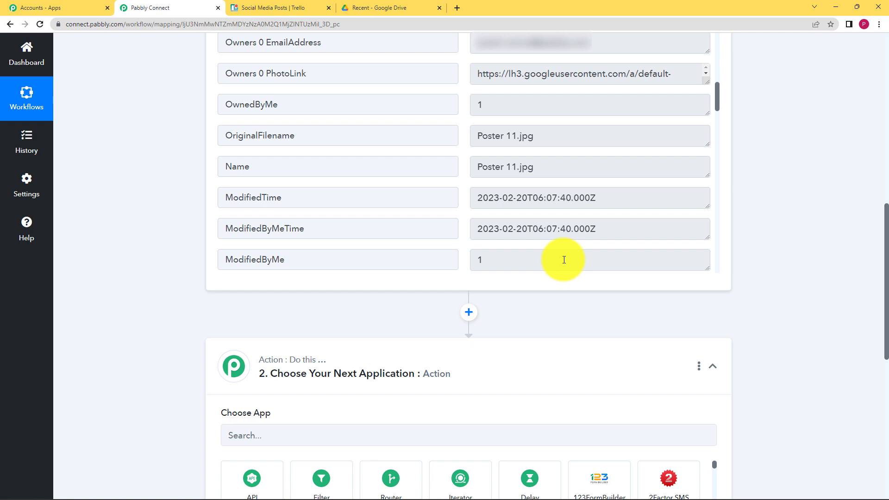
Step: Choose Text Formatter by Pabbly with the Split Text event and connect it
{"action": "left_click", "coordinate": [455, 435]}
{"action": "type", "text": "te"}
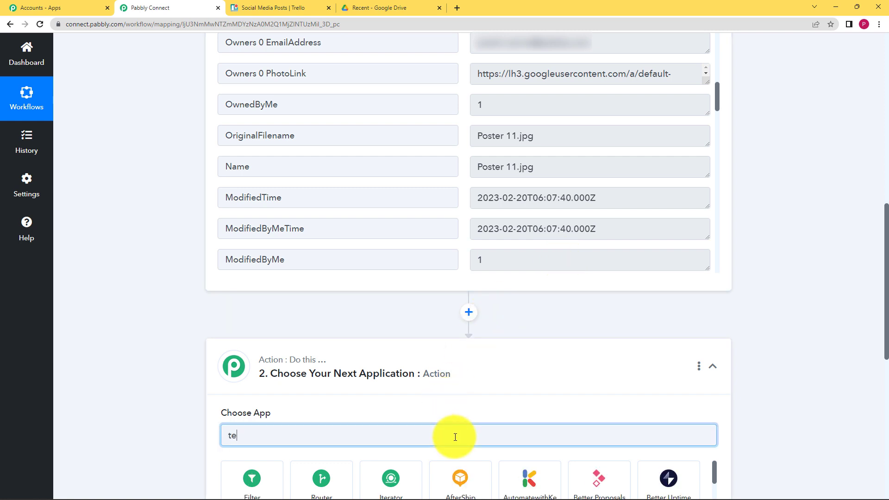
{"action": "type", "text": "xt"}
{"action": "scroll", "coordinate": [278, 348], "scroll_direction": "down", "scroll_amount": 3}
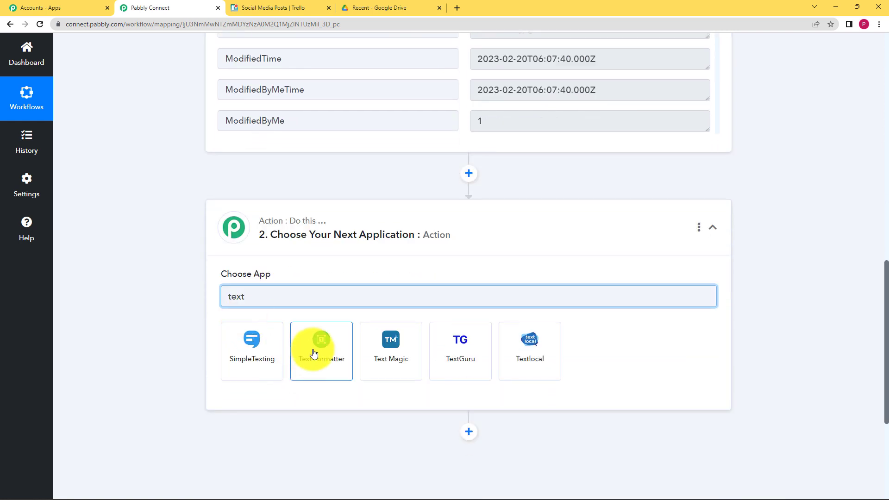
{"action": "left_click", "coordinate": [314, 353]}
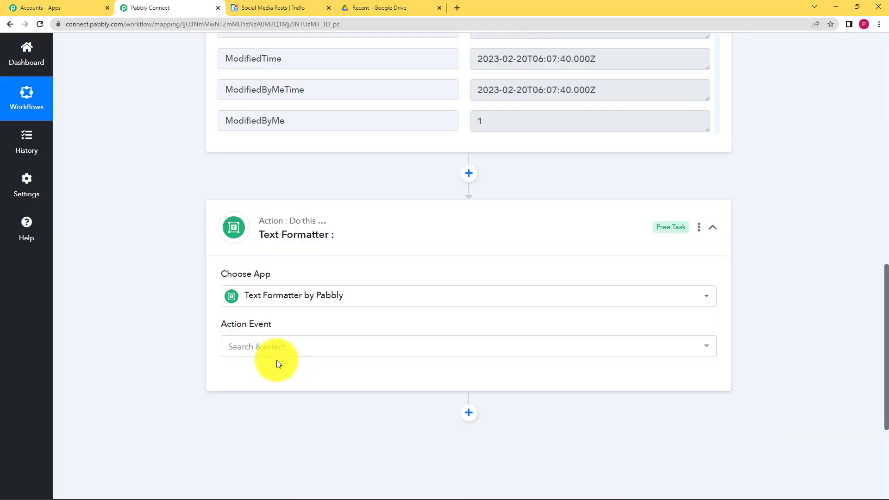
{"action": "left_click", "coordinate": [276, 348]}
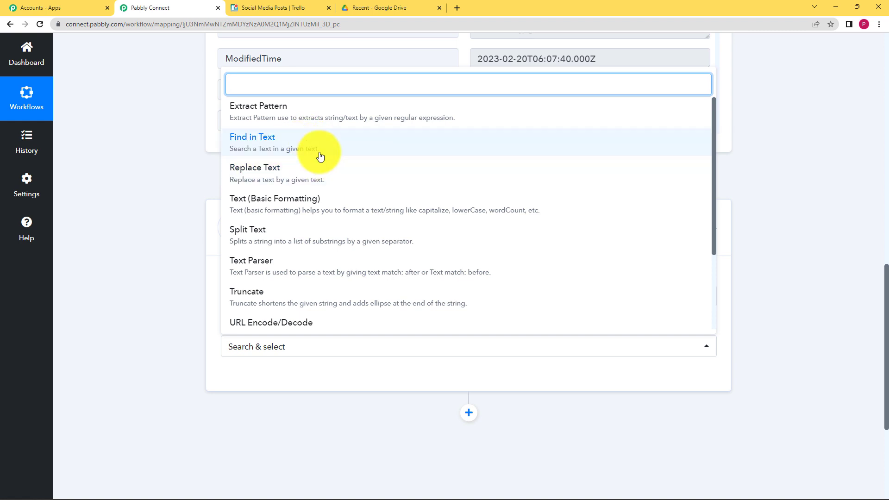
{"action": "left_click", "coordinate": [308, 239]}
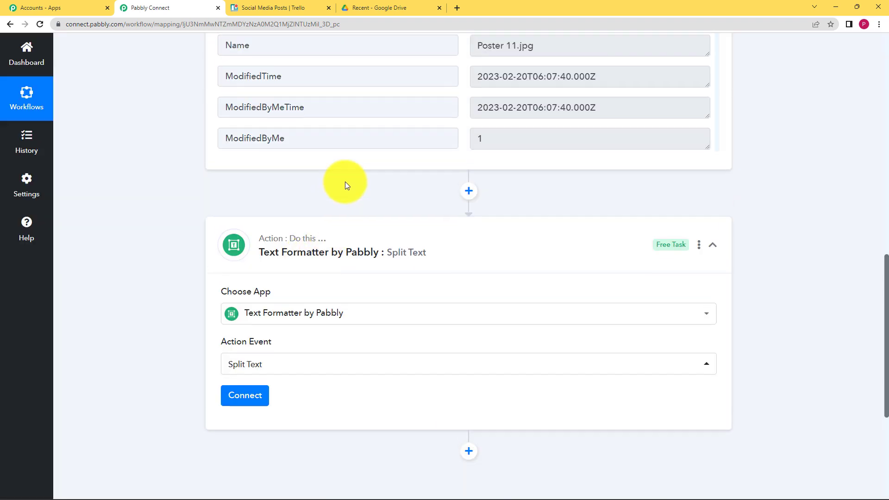
{"action": "scroll", "coordinate": [345, 182], "scroll_direction": "up", "scroll_amount": 3}
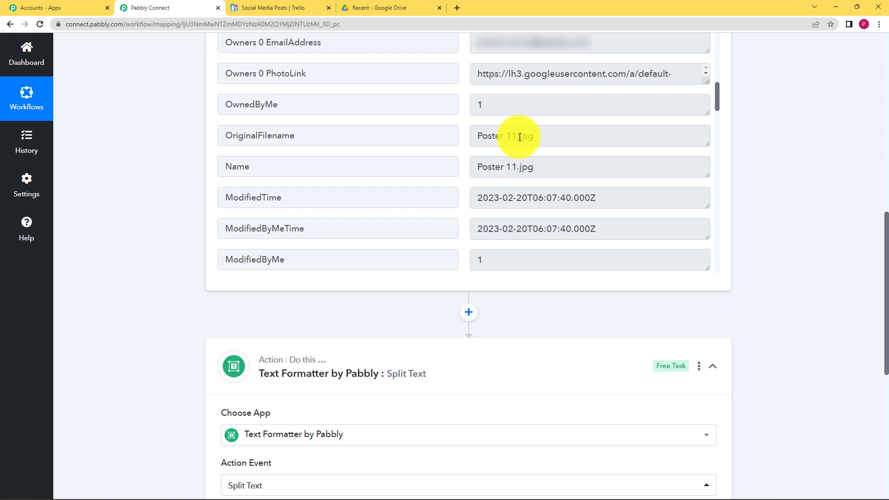
{"action": "left_click_drag", "start_coordinate": [519, 137], "coordinate": [242, 237]}
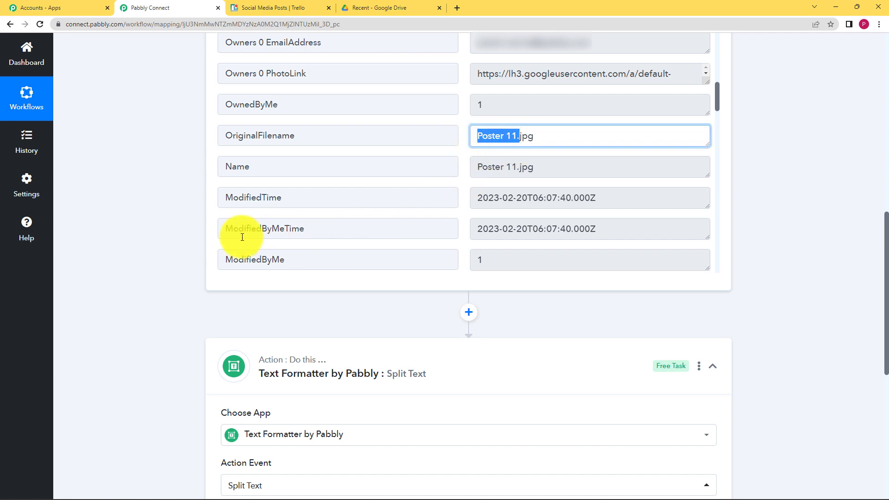
{"action": "scroll", "coordinate": [194, 252], "scroll_direction": "down", "scroll_amount": 5}
{"action": "left_click", "coordinate": [230, 287]}
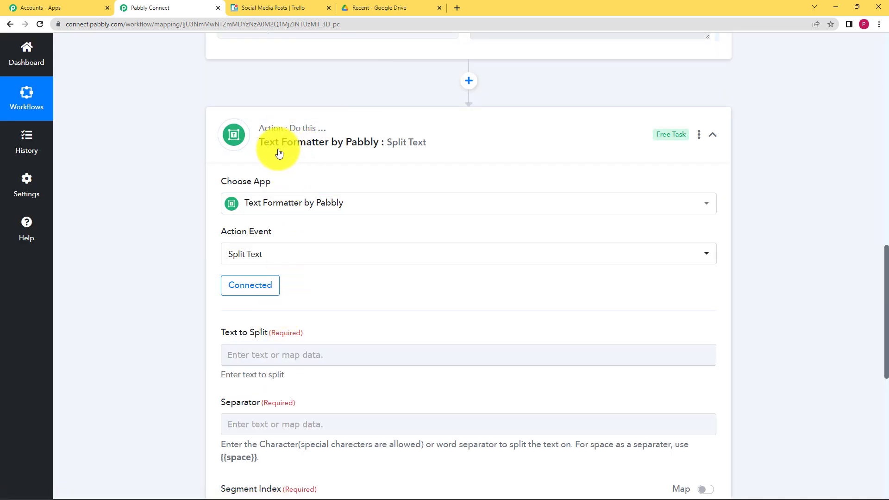
Step: Compare the full file name Poster 11.jpg with the Text to Split data mapping list
{"action": "scroll", "coordinate": [213, 327], "scroll_direction": "down", "scroll_amount": 2}
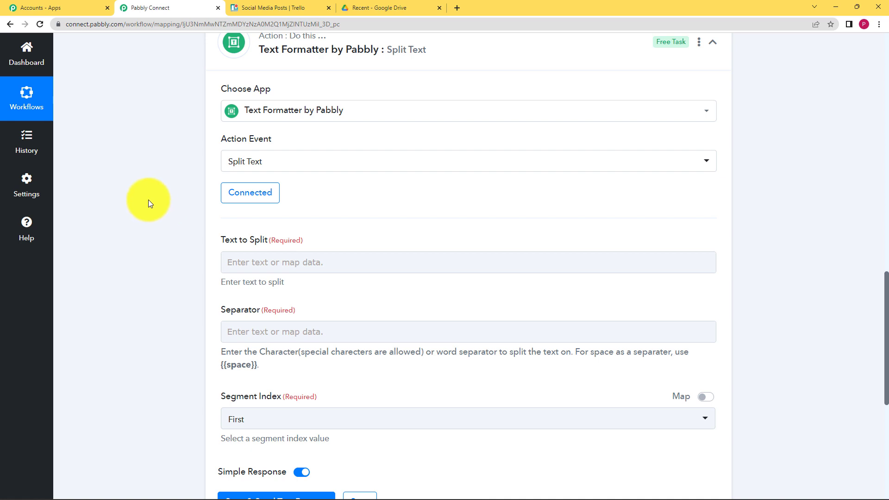
{"action": "scroll", "coordinate": [174, 218], "scroll_direction": "up", "scroll_amount": 6}
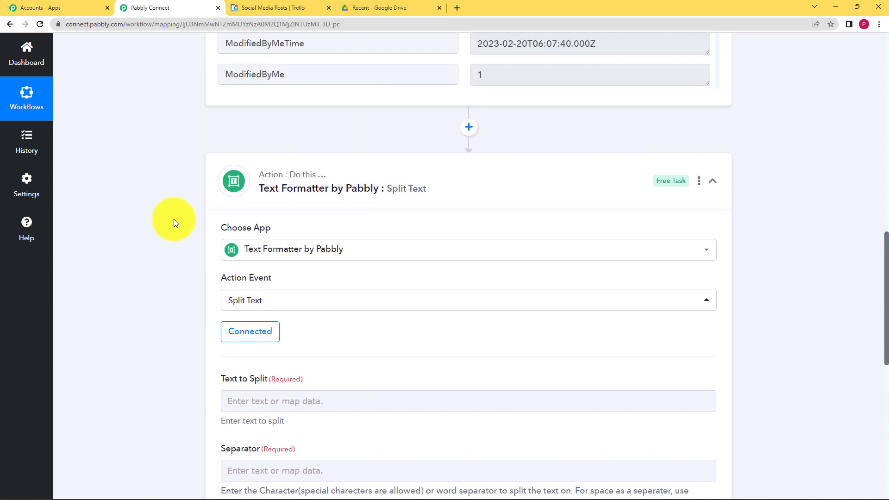
{"action": "left_click_drag", "start_coordinate": [549, 123], "coordinate": [447, 125]}
{"action": "left_click", "coordinate": [238, 198]}
{"action": "scroll", "coordinate": [225, 278], "scroll_direction": "down", "scroll_amount": 8}
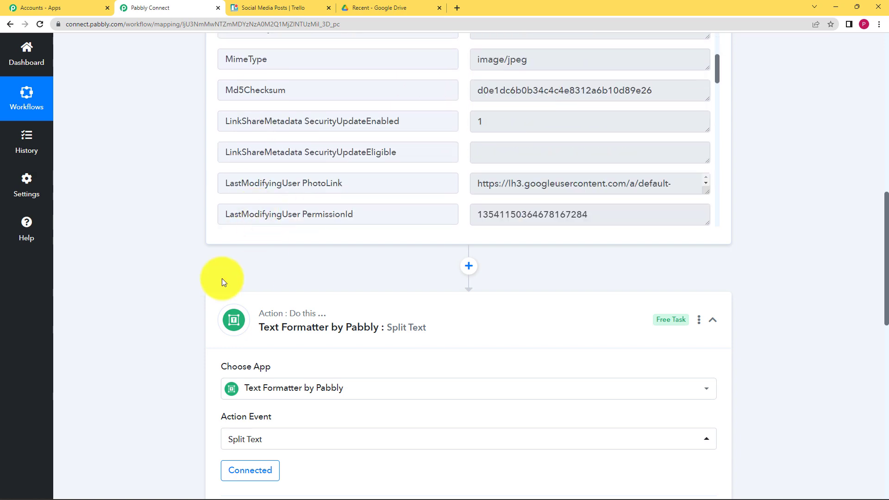
{"action": "left_click", "coordinate": [284, 353]}
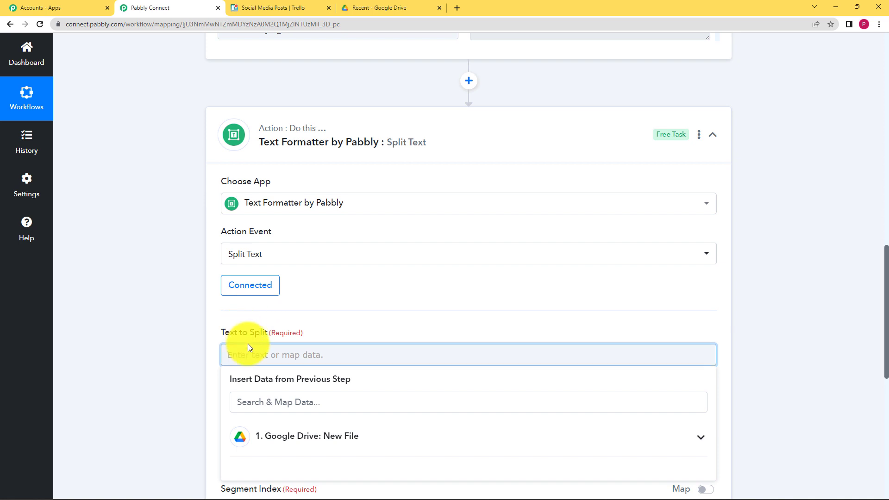
{"action": "left_click", "coordinate": [198, 333]}
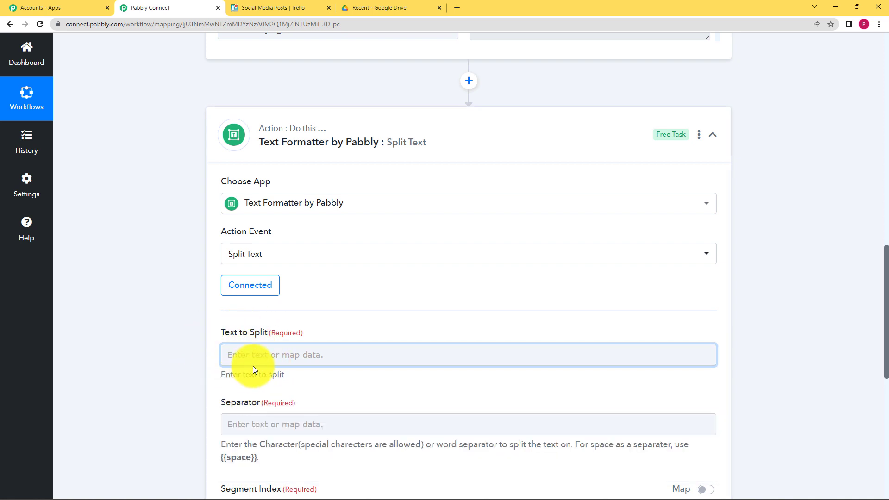
{"action": "left_click", "coordinate": [252, 353]}
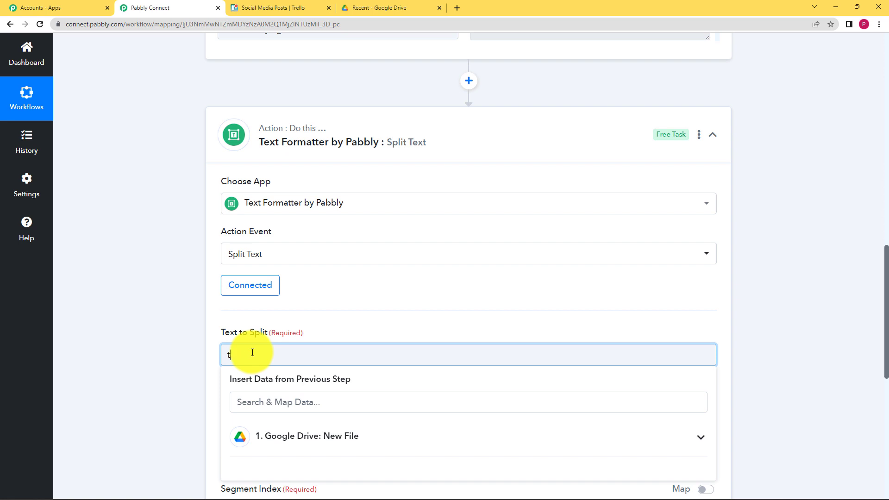
{"action": "scroll", "coordinate": [179, 324], "scroll_direction": "down", "scroll_amount": 3}
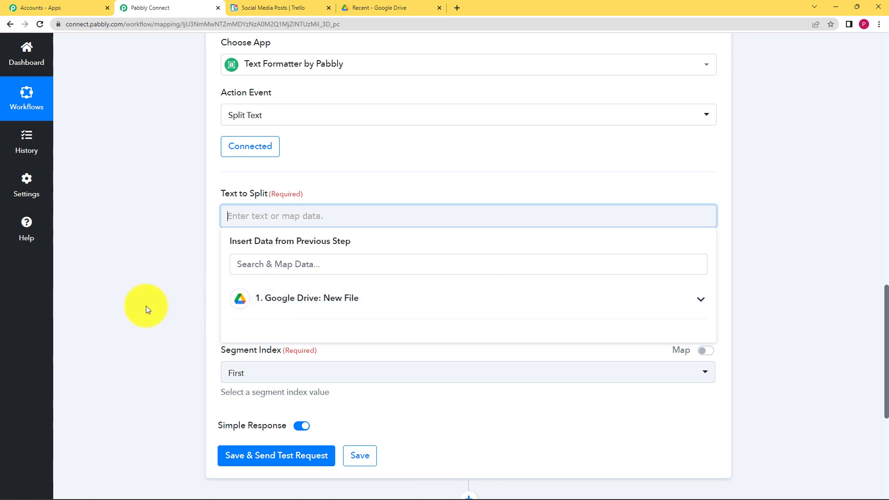
{"action": "left_click", "coordinate": [148, 297]}
{"action": "scroll", "coordinate": [148, 293], "scroll_direction": "up", "scroll_amount": 9}
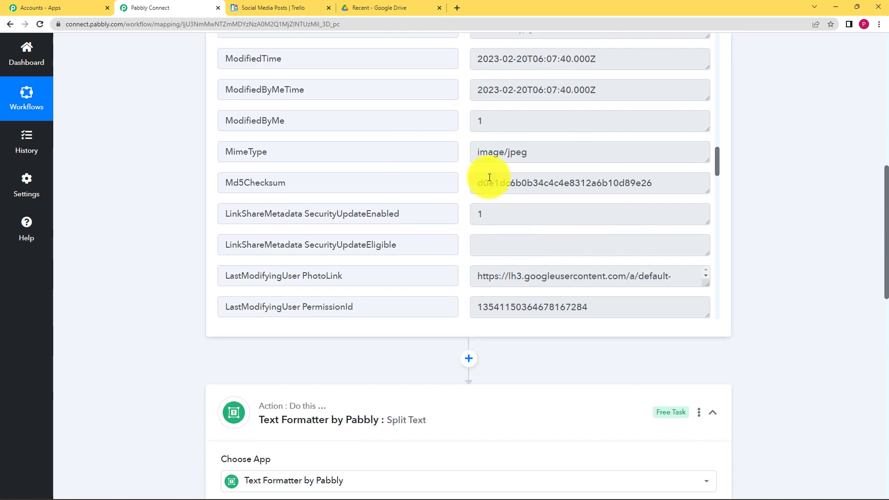
{"action": "scroll", "coordinate": [492, 172], "scroll_direction": "up", "scroll_amount": 3}
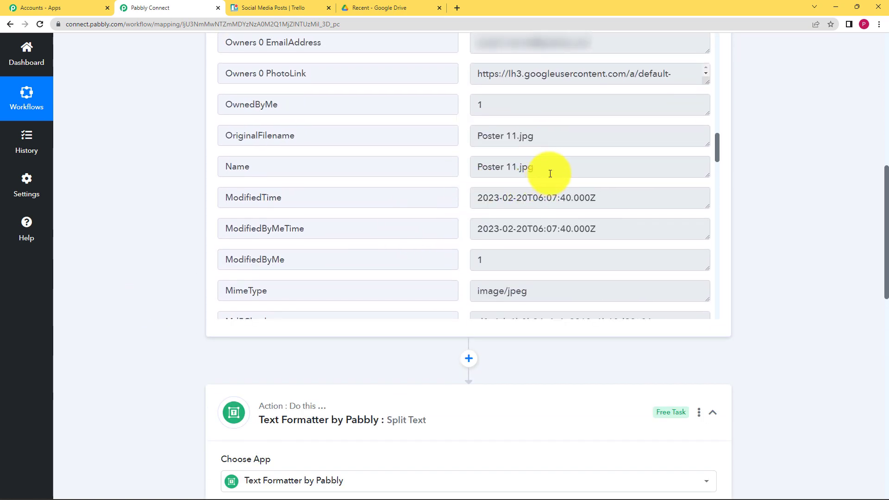
{"action": "left_click_drag", "start_coordinate": [549, 173], "coordinate": [457, 184]}
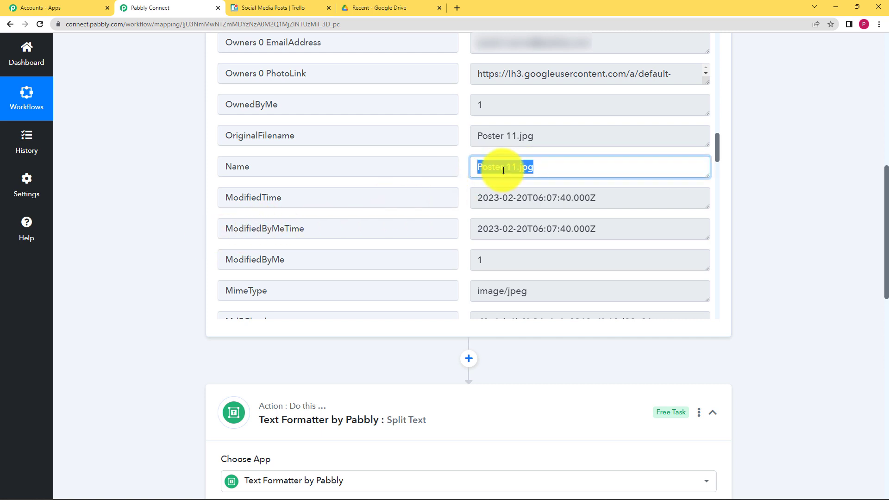
{"action": "scroll", "coordinate": [201, 258], "scroll_direction": "down", "scroll_amount": 4}
{"action": "scroll", "coordinate": [170, 270], "scroll_direction": "down", "scroll_amount": 1}
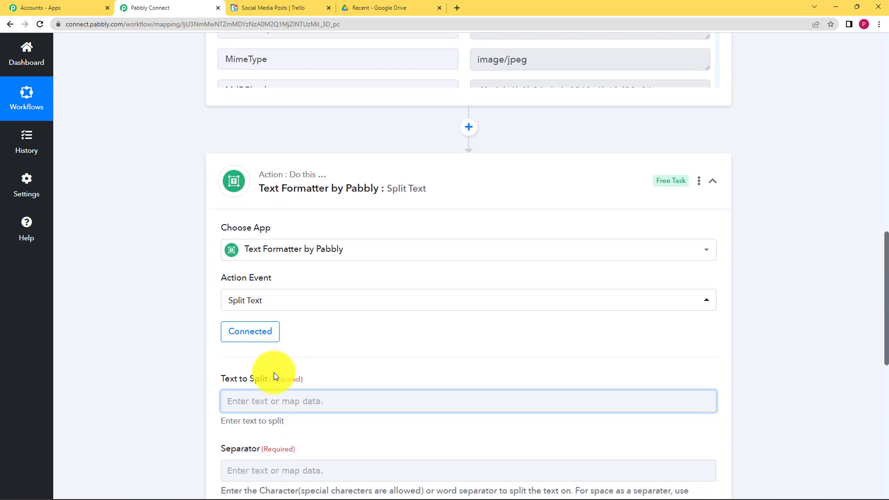
Step: Map the Google Drive New File 'Name' field into Text to Split
{"action": "left_click", "coordinate": [278, 403]}
{"action": "scroll", "coordinate": [199, 352], "scroll_direction": "down", "scroll_amount": 2}
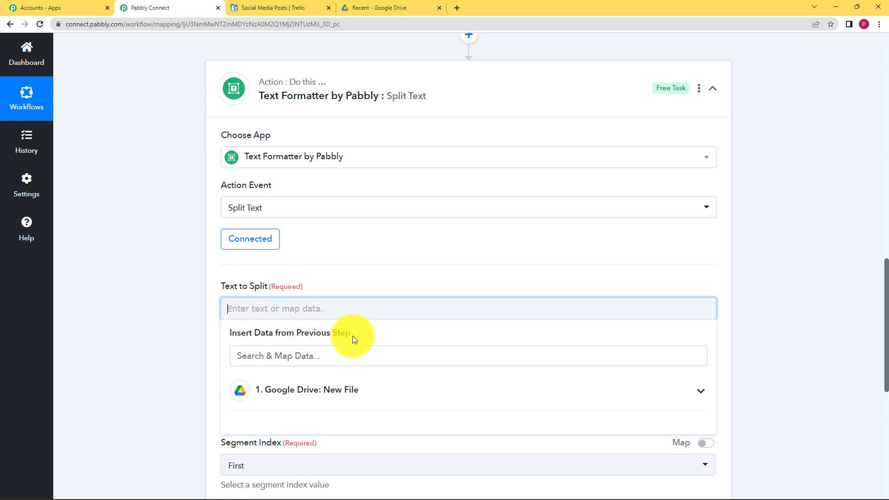
{"action": "scroll", "coordinate": [191, 323], "scroll_direction": "up", "scroll_amount": 5}
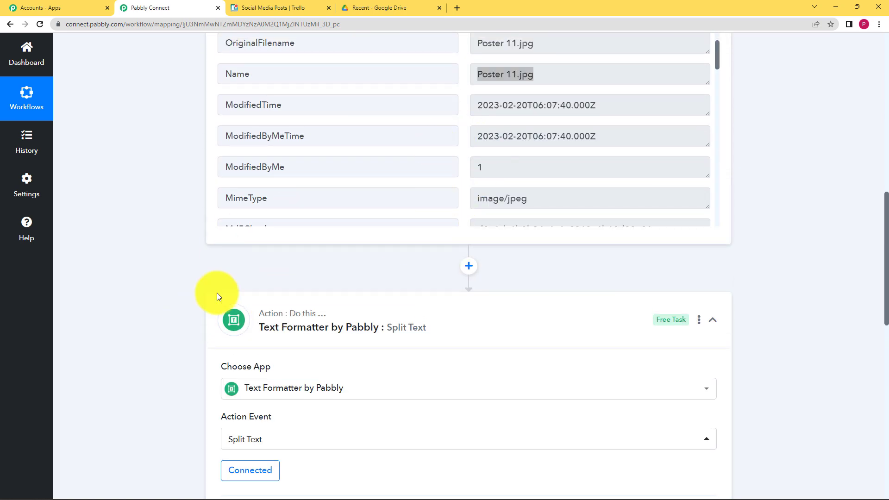
{"action": "scroll", "coordinate": [194, 302], "scroll_direction": "down", "scroll_amount": 6}
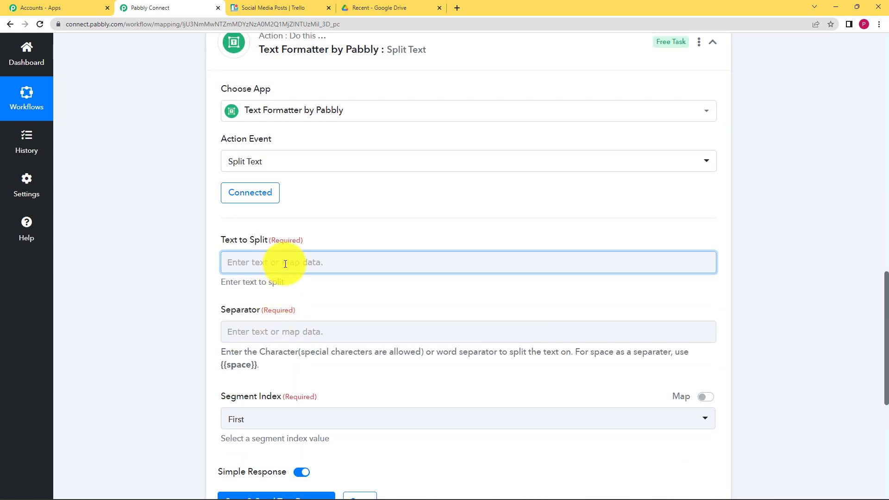
{"action": "left_click", "coordinate": [283, 261]}
{"action": "left_click", "coordinate": [278, 350]}
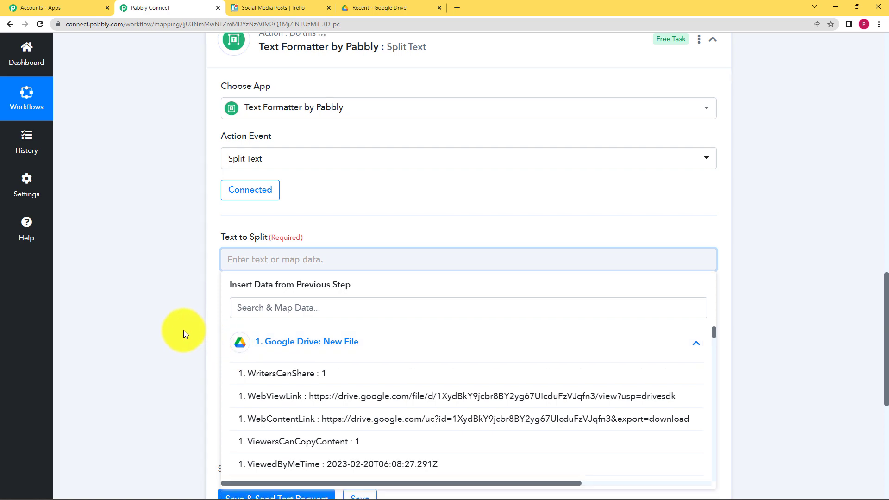
{"action": "scroll", "coordinate": [373, 258], "scroll_direction": "down", "scroll_amount": 3}
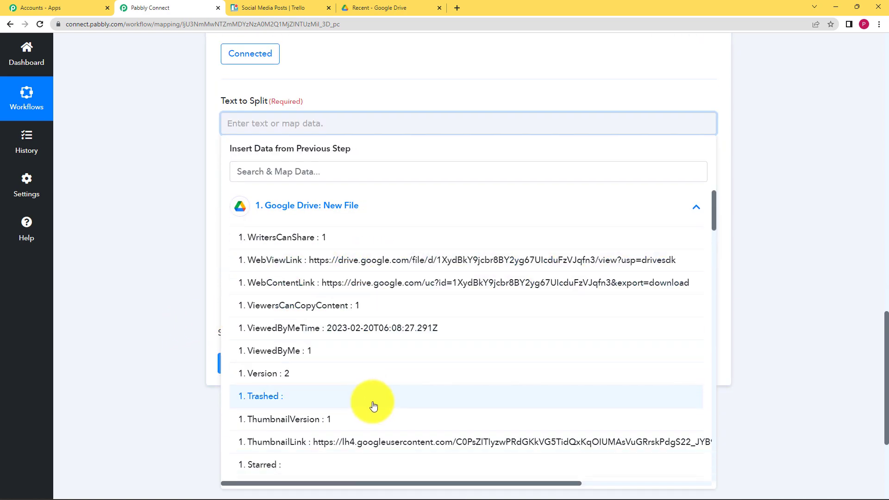
{"action": "scroll", "coordinate": [368, 392], "scroll_direction": "down", "scroll_amount": 6}
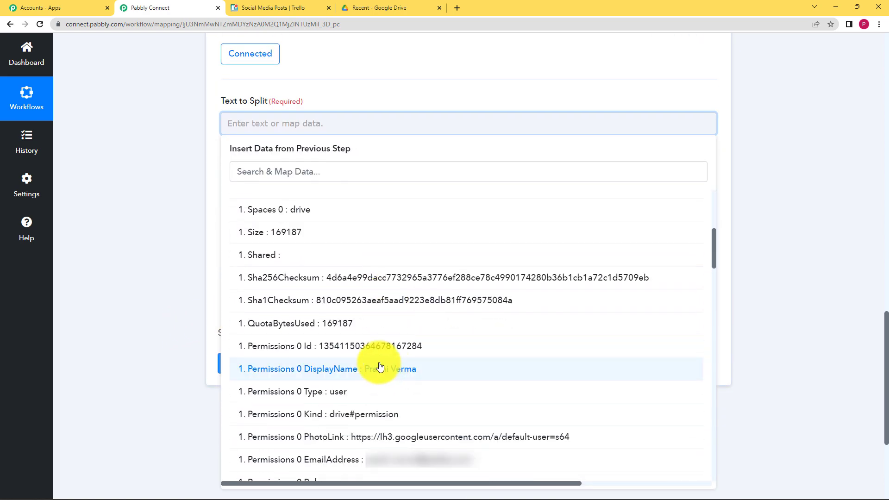
{"action": "scroll", "coordinate": [388, 364], "scroll_direction": "down", "scroll_amount": 3}
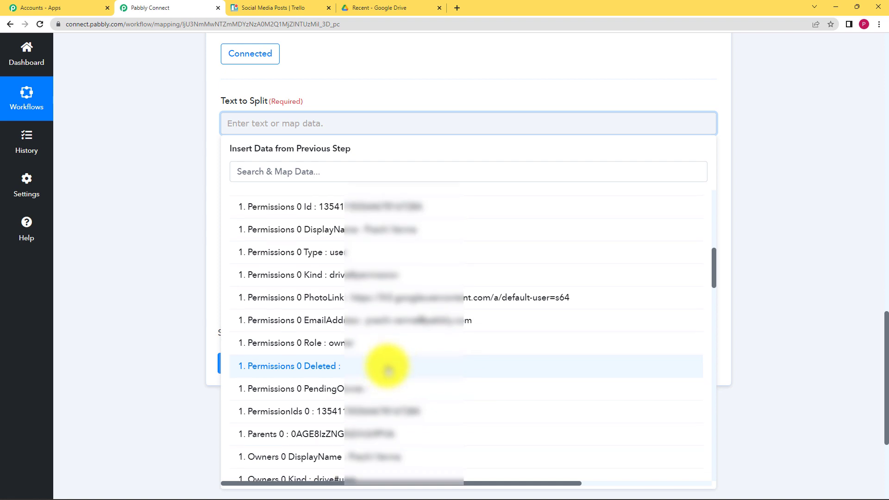
{"action": "scroll", "coordinate": [389, 361], "scroll_direction": "down", "scroll_amount": 8}
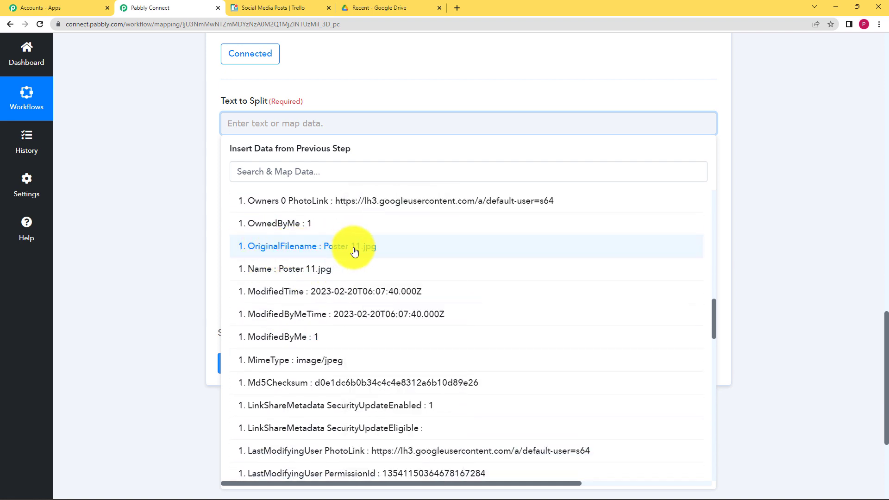
{"action": "left_click", "coordinate": [330, 274]}
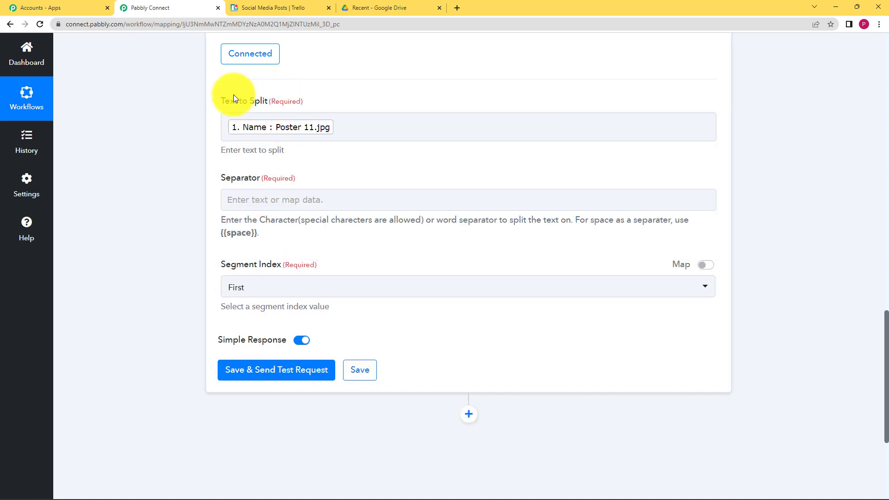
Step: Enter a period as the Separator
{"action": "left_click", "coordinate": [271, 193]}
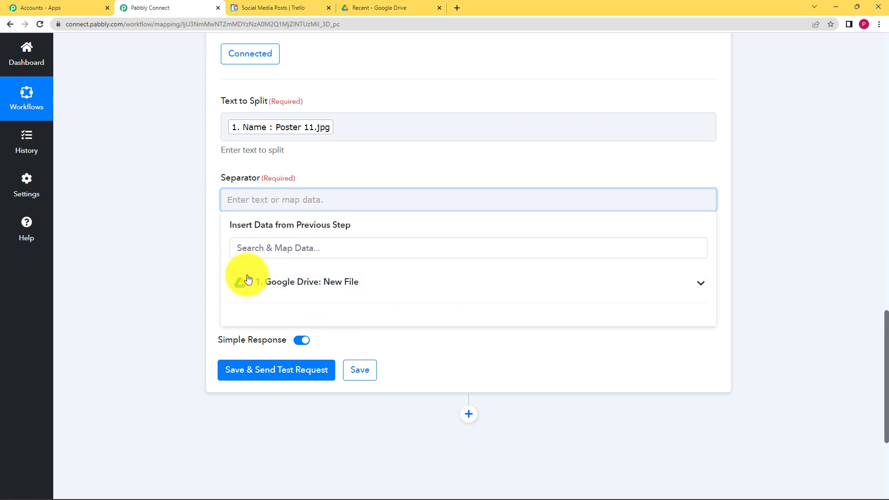
{"action": "left_click", "coordinate": [180, 292]}
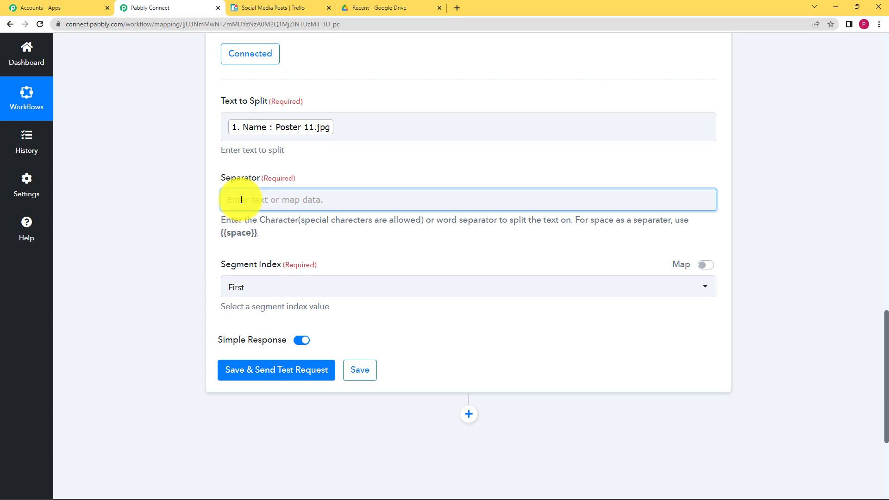
{"action": "left_click", "coordinate": [289, 201]}
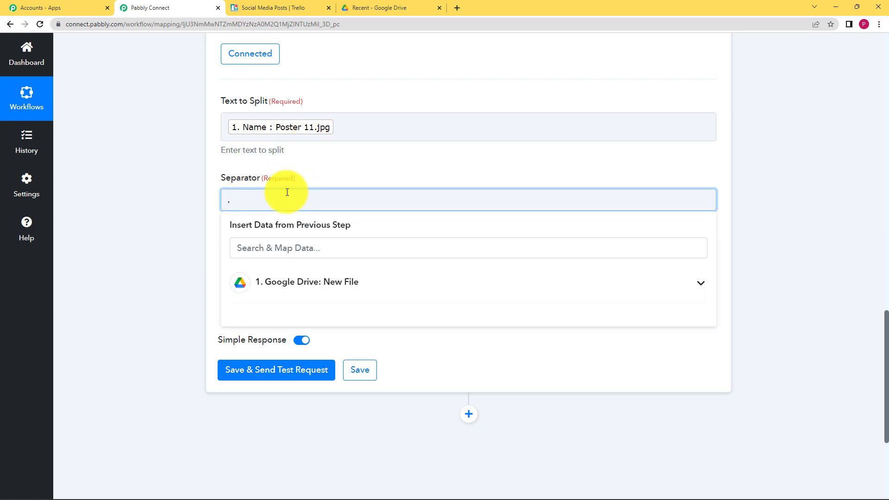
{"action": "left_click", "coordinate": [149, 154]}
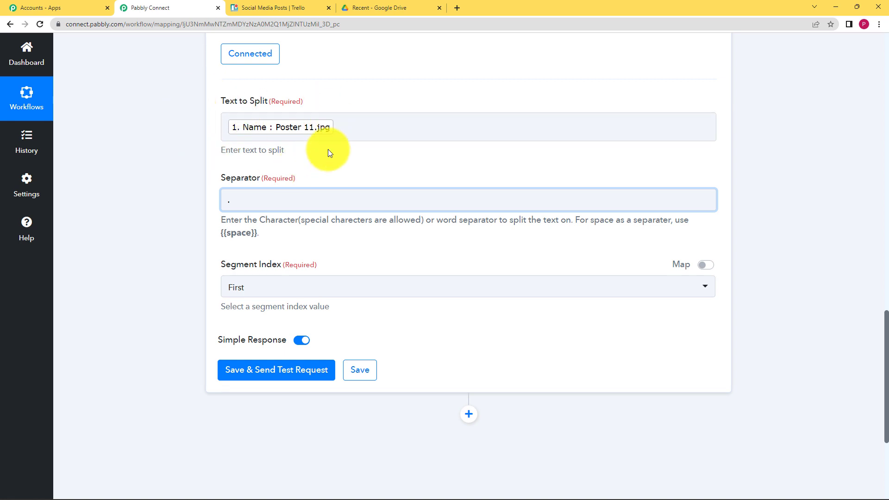
Step: Set Segment Index to First and run a test, which returns 'Poster 11'
{"action": "left_click", "coordinate": [257, 287]}
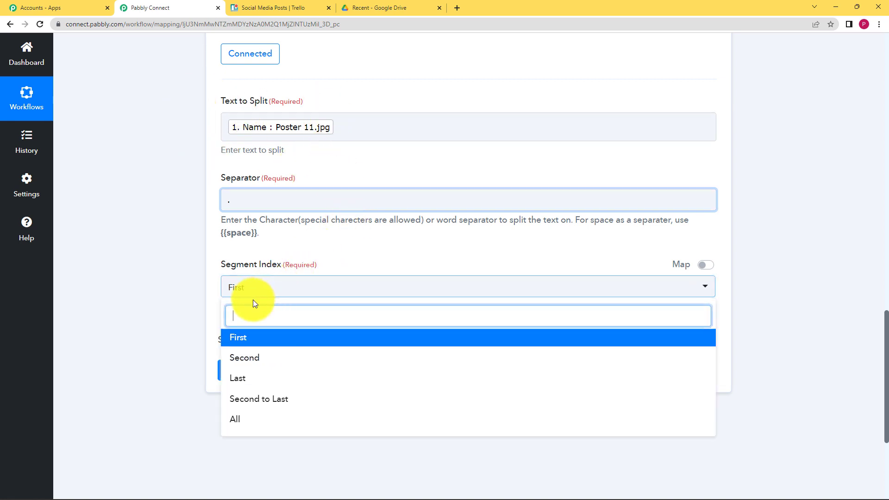
{"action": "left_click", "coordinate": [259, 364]}
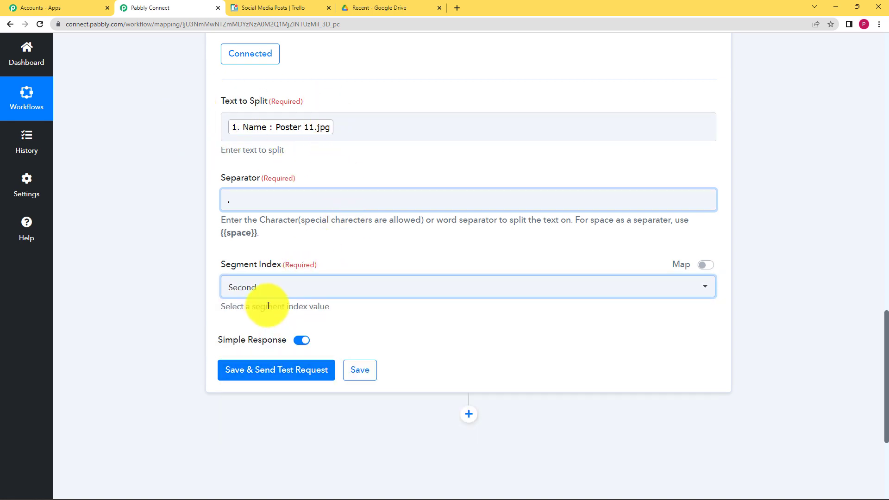
{"action": "left_click", "coordinate": [269, 290]}
{"action": "left_click", "coordinate": [275, 419]}
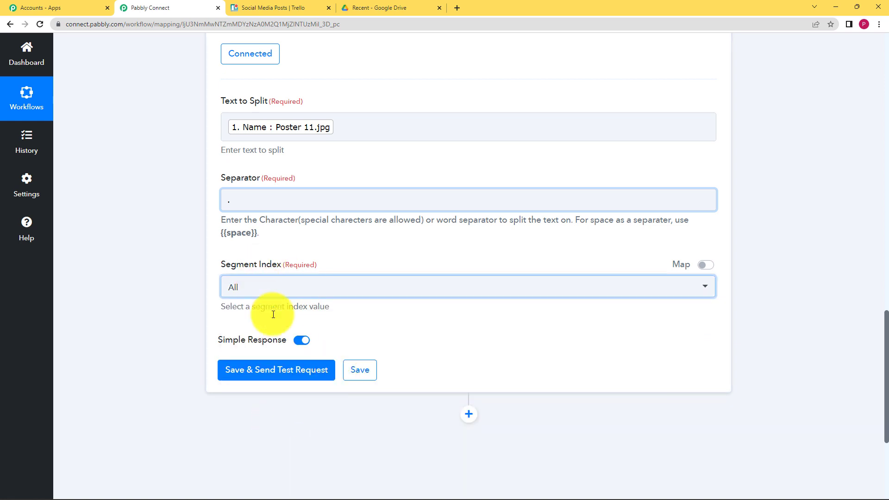
{"action": "left_click", "coordinate": [264, 287]}
{"action": "left_click", "coordinate": [261, 342]}
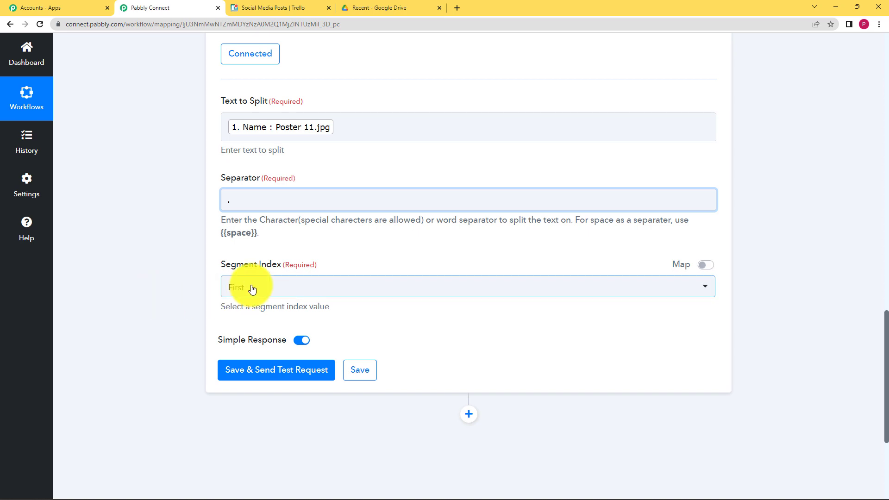
{"action": "left_click", "coordinate": [269, 371]}
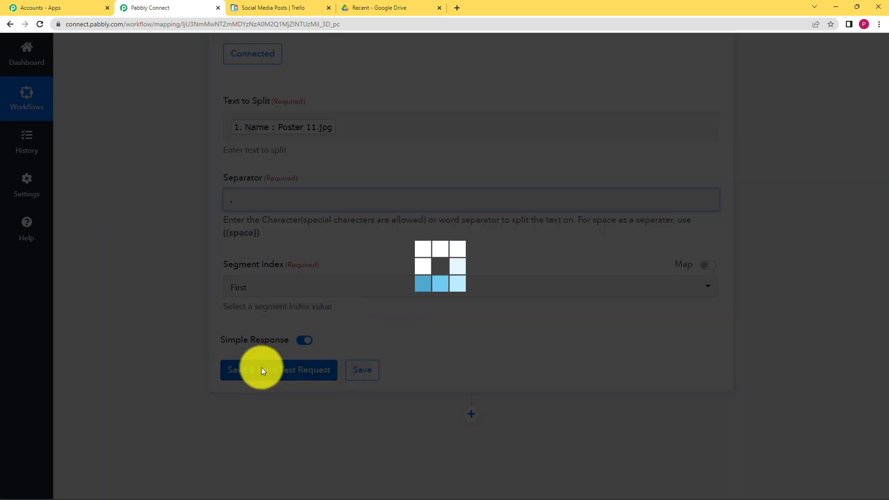
{"action": "scroll", "coordinate": [145, 248], "scroll_direction": "down", "scroll_amount": 3}
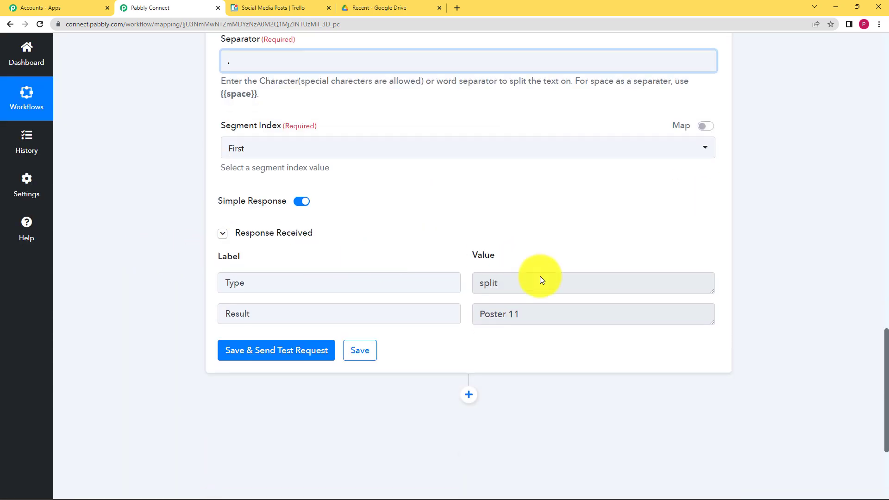
{"action": "left_click_drag", "start_coordinate": [531, 319], "coordinate": [458, 331]}
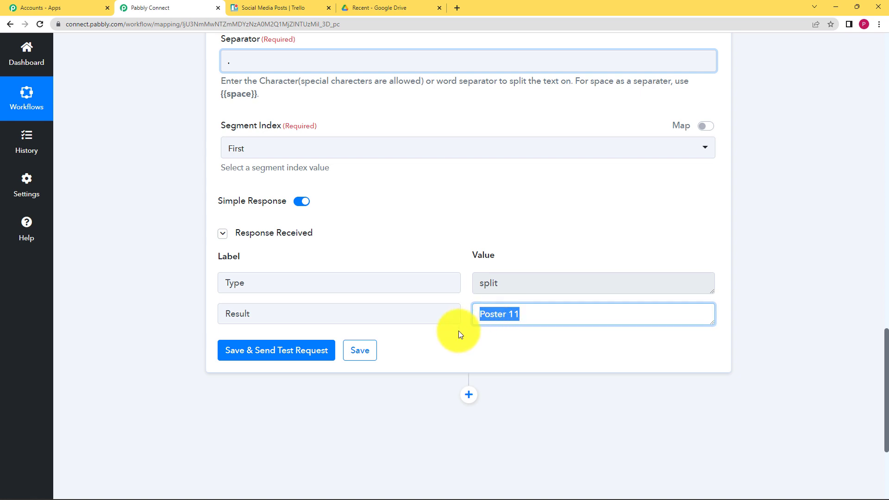
{"action": "left_click", "coordinate": [432, 360]}
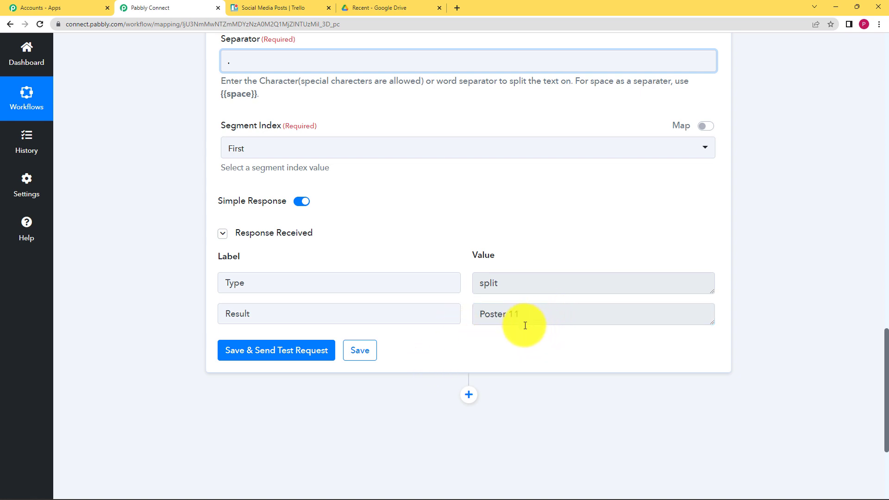
Step: Save the Text Formatter step and dismiss the confirmation
{"action": "left_click", "coordinate": [365, 350]}
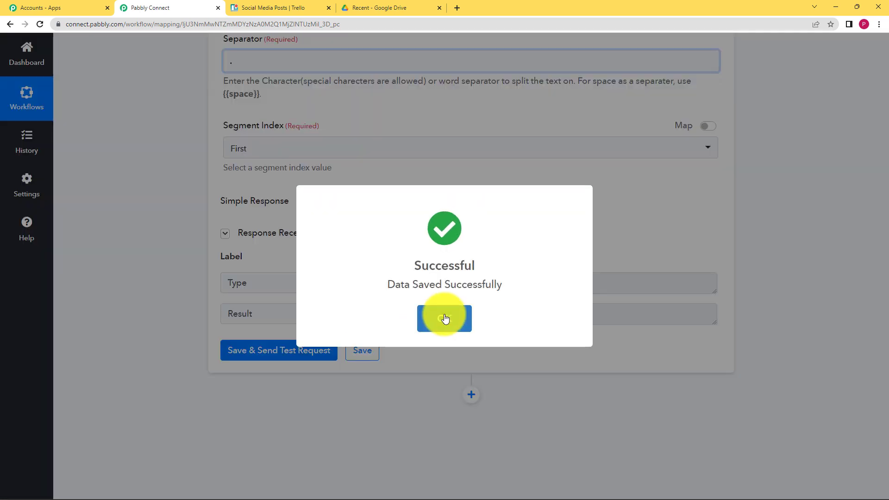
{"action": "left_click", "coordinate": [445, 318]}
{"action": "scroll", "coordinate": [194, 300], "scroll_direction": "down", "scroll_amount": 3}
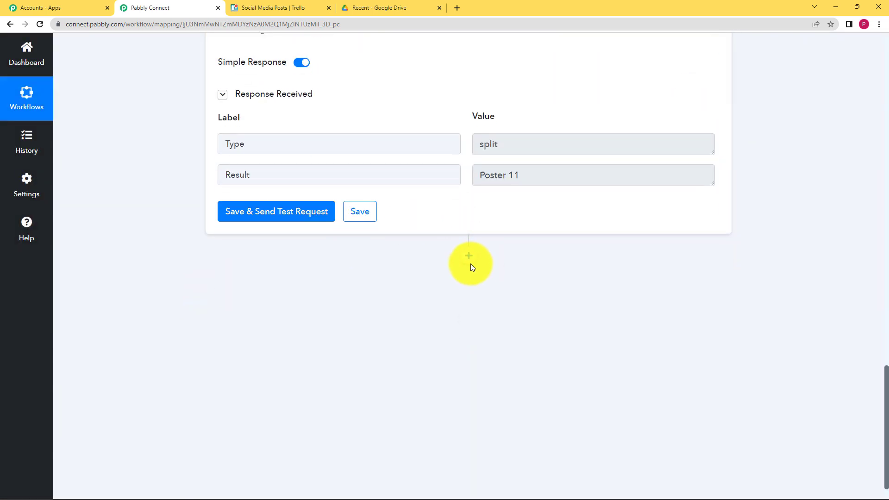
Step: Add a Trello action step with Create a Card (With Plain Text type Description)
{"action": "left_click", "coordinate": [476, 258]}
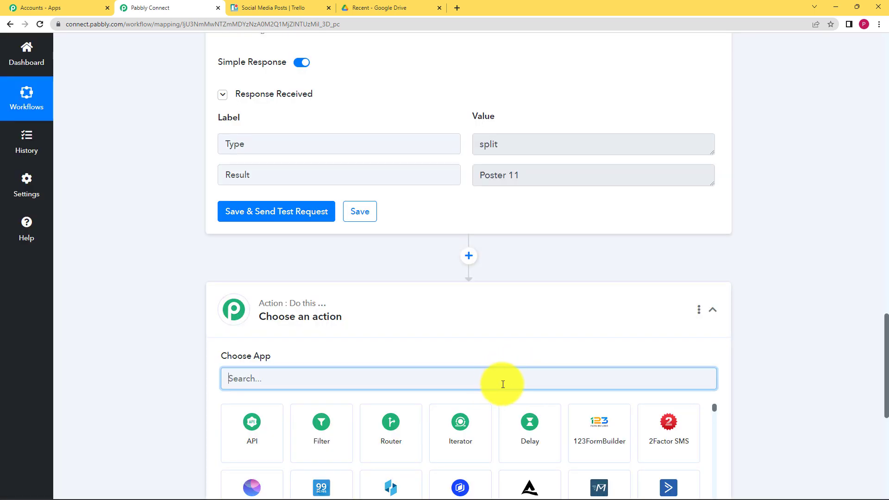
{"action": "type", "text": "trell"}
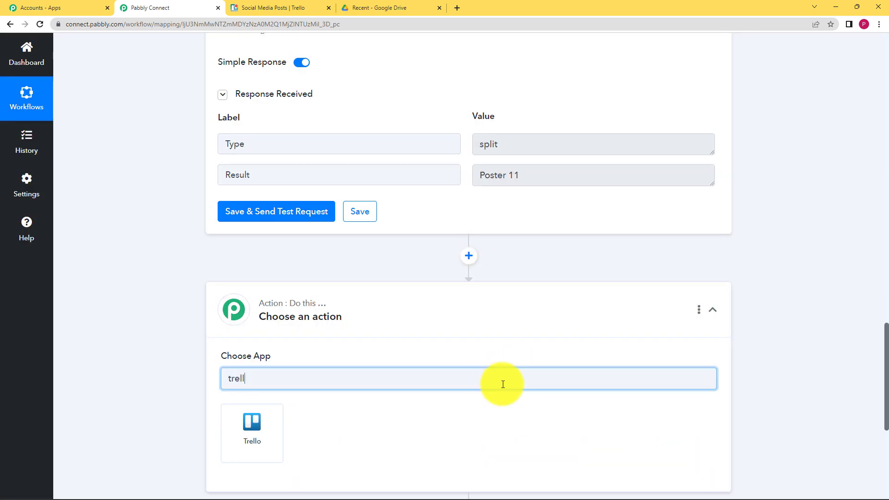
{"action": "left_click", "coordinate": [241, 445]}
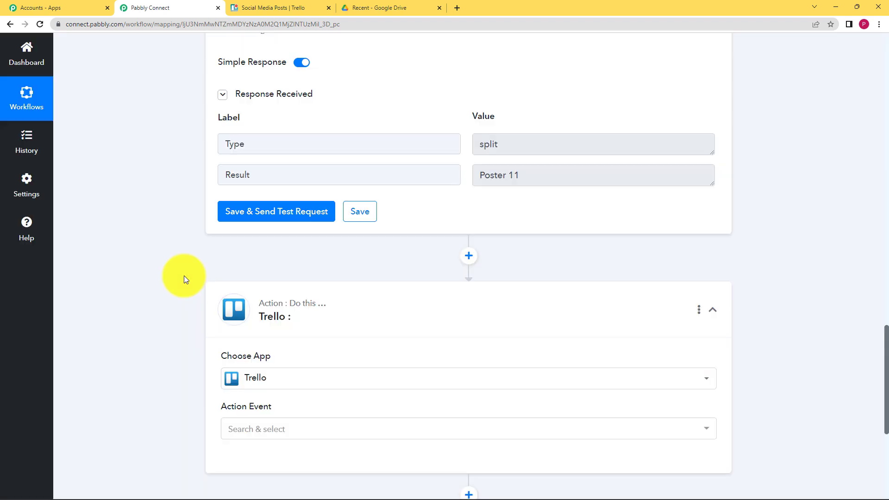
{"action": "scroll", "coordinate": [194, 271], "scroll_direction": "down", "scroll_amount": 3}
{"action": "left_click", "coordinate": [248, 291]}
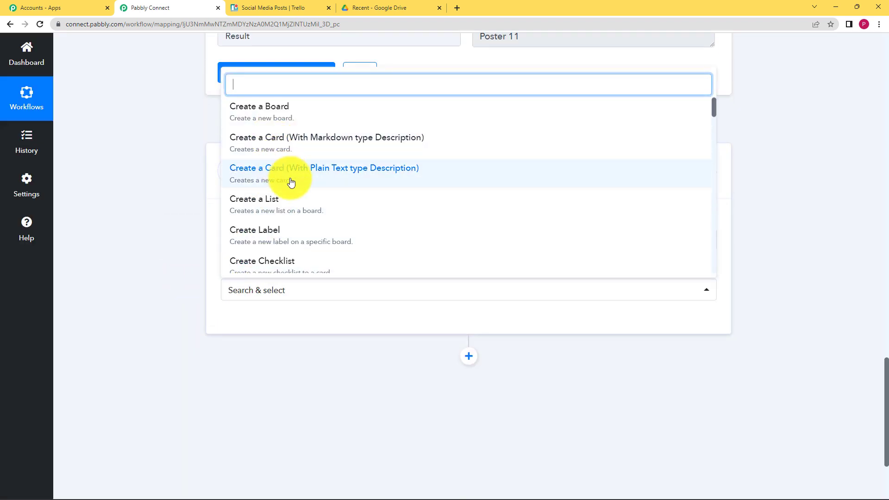
{"action": "left_click", "coordinate": [405, 176]}
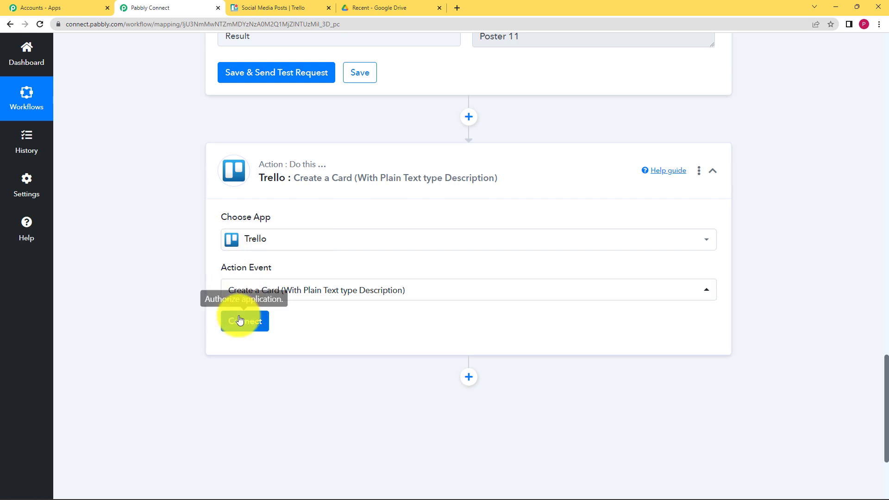
Step: Add a new Trello connection, Trello #14, and compare it with the Trello board
{"action": "left_click", "coordinate": [251, 327]}
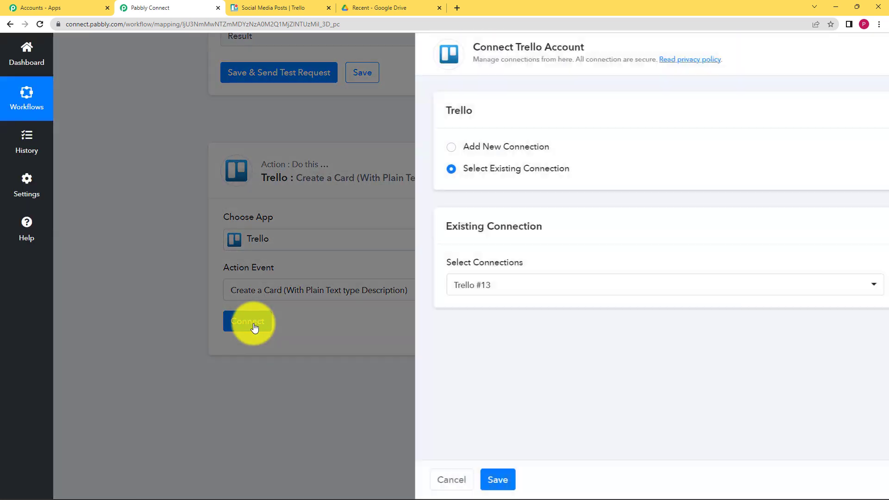
{"action": "left_click", "coordinate": [441, 147]}
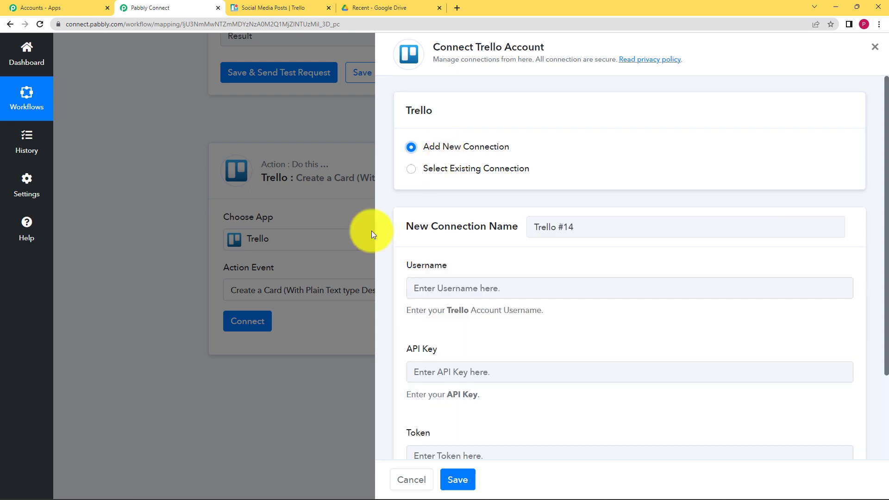
{"action": "scroll", "coordinate": [387, 227], "scroll_direction": "down", "scroll_amount": 2}
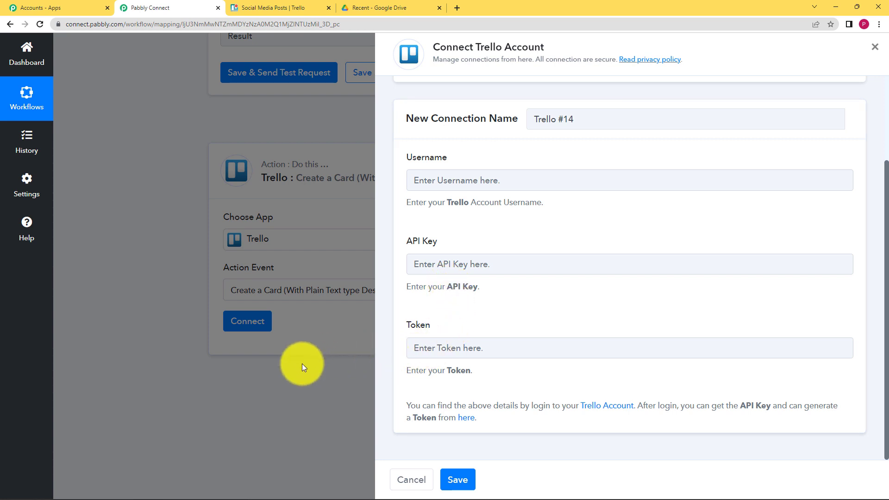
{"action": "left_click", "coordinate": [303, 8]}
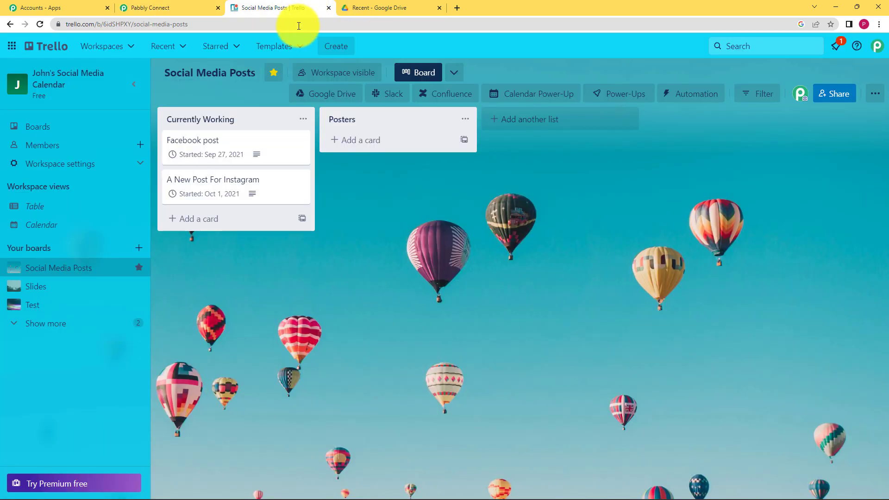
{"action": "left_click", "coordinate": [163, 5]}
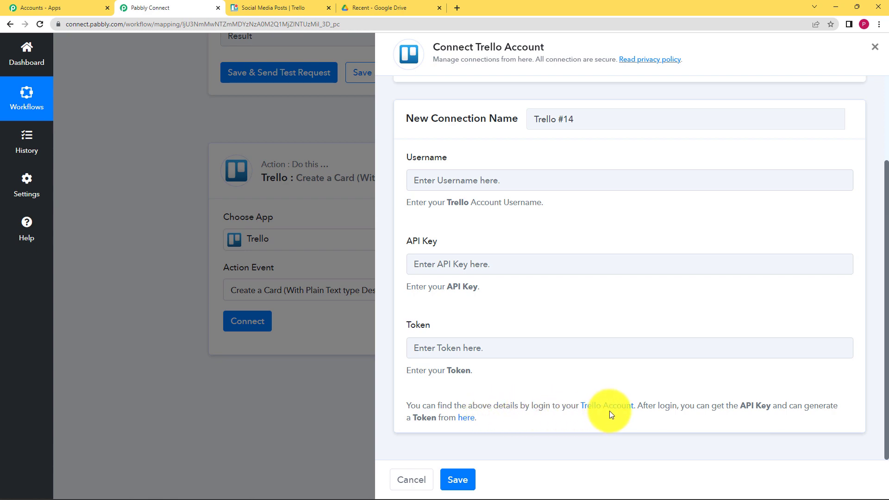
{"action": "left_click", "coordinate": [260, 7]}
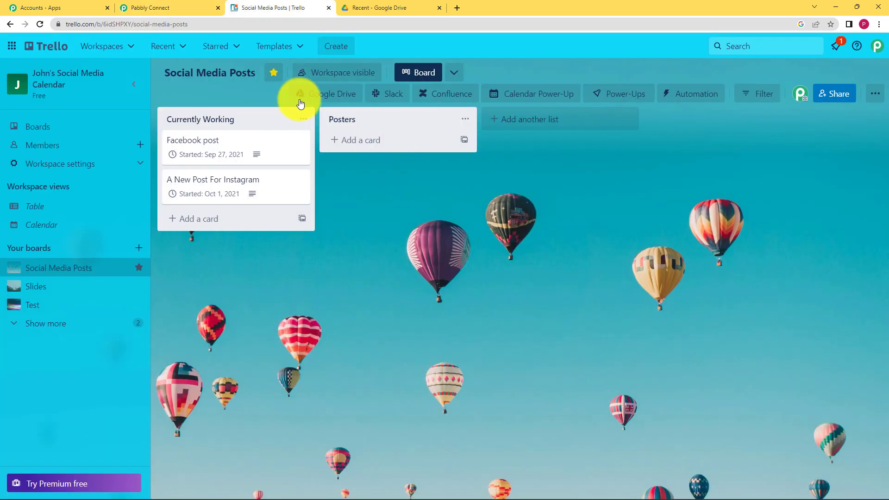
{"action": "left_click", "coordinate": [170, 5]}
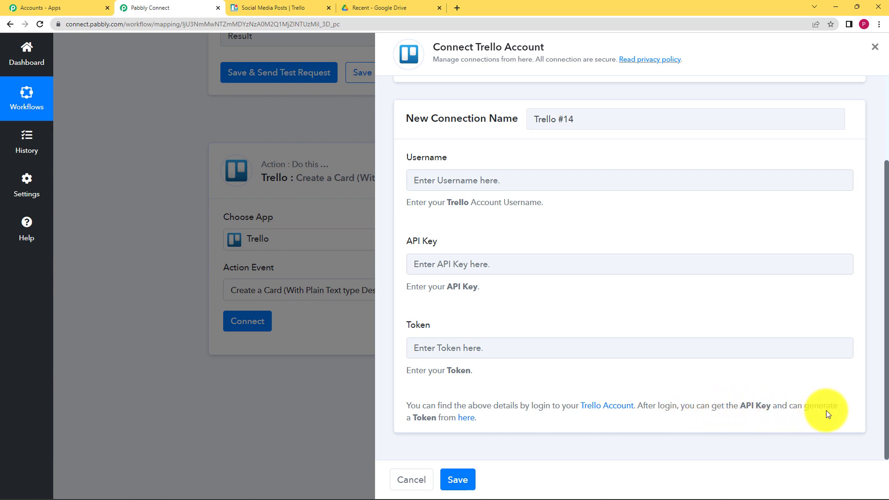
Step: Copy the personal API key from Trello's developer page into the API Key field
{"action": "left_click", "coordinate": [468, 418]}
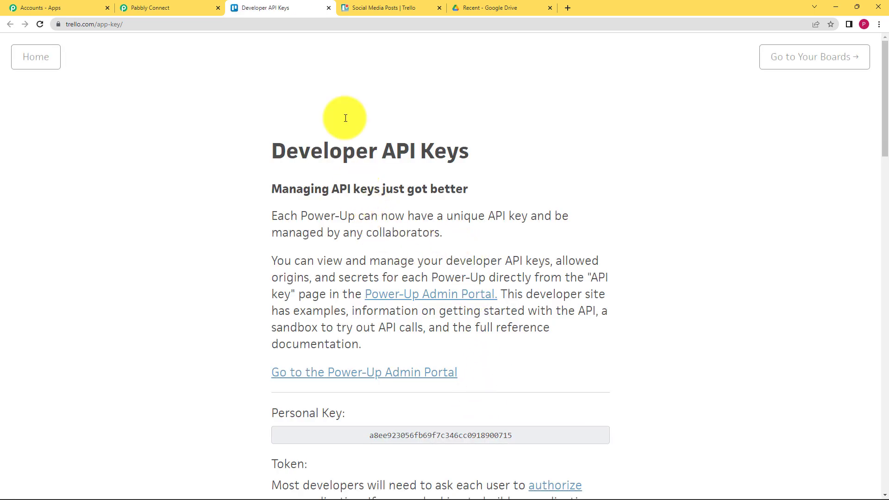
{"action": "scroll", "coordinate": [357, 174], "scroll_direction": "down", "scroll_amount": 2}
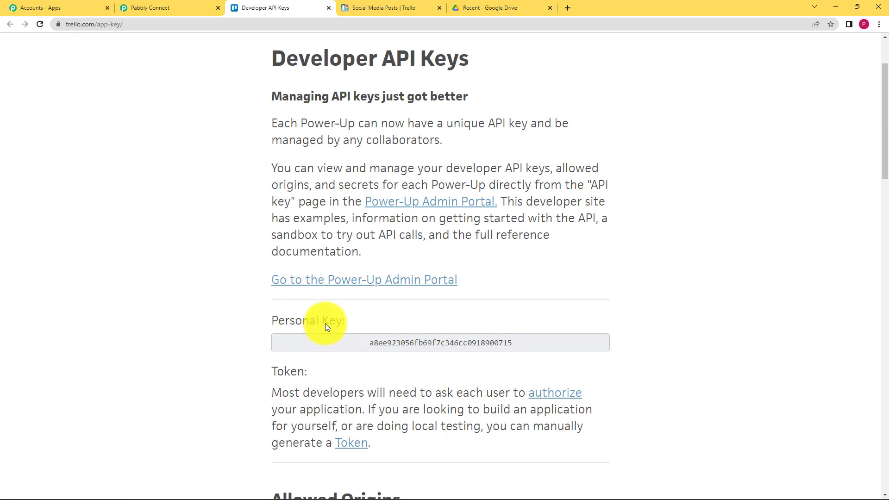
{"action": "left_click_drag", "start_coordinate": [366, 347], "coordinate": [529, 347]}
{"action": "key", "text": "ctrl+c"}
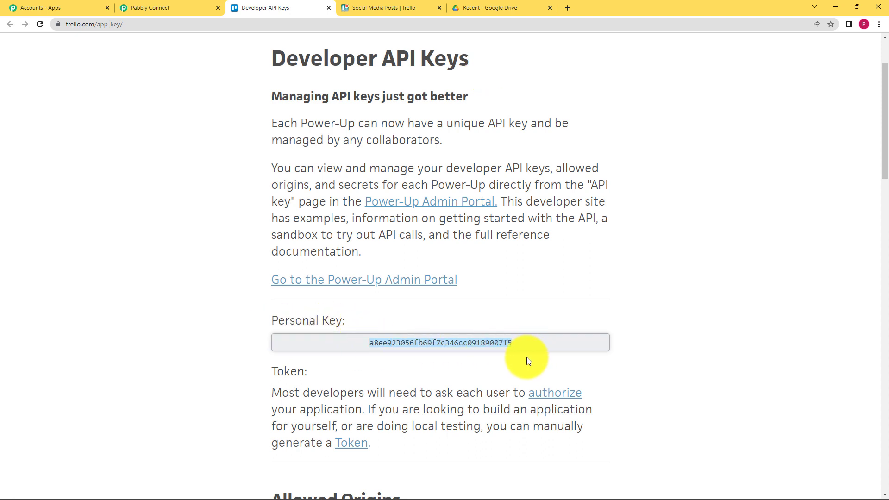
{"action": "left_click", "coordinate": [208, 10]}
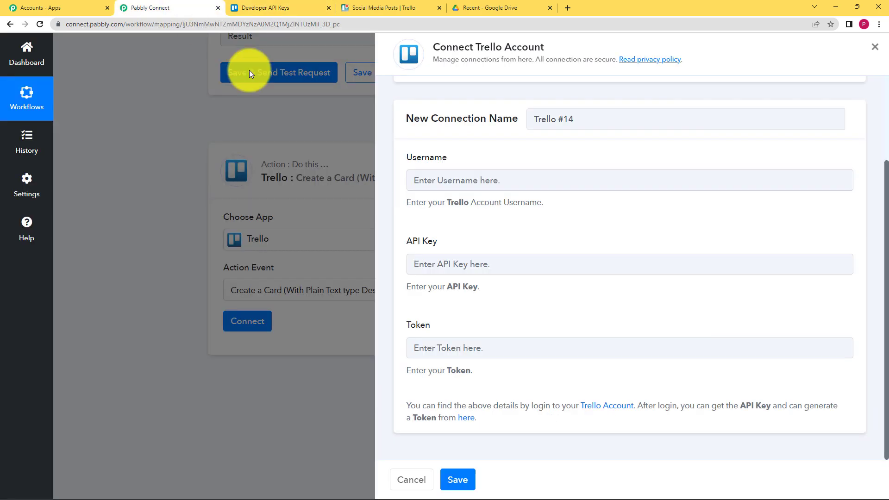
{"action": "left_click", "coordinate": [479, 261]}
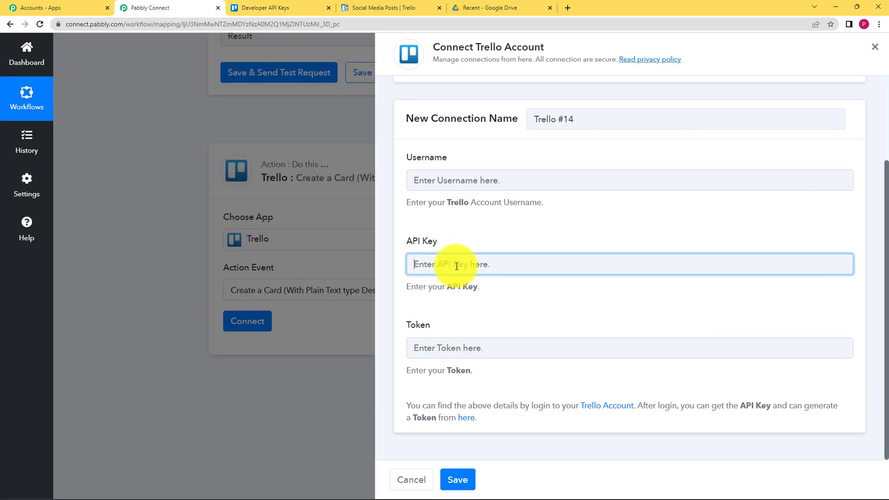
{"action": "key", "text": "ctrl+v"}
Step: Copy the Trello username from the token authorization page into the Username field
{"action": "left_click", "coordinate": [260, 10]}
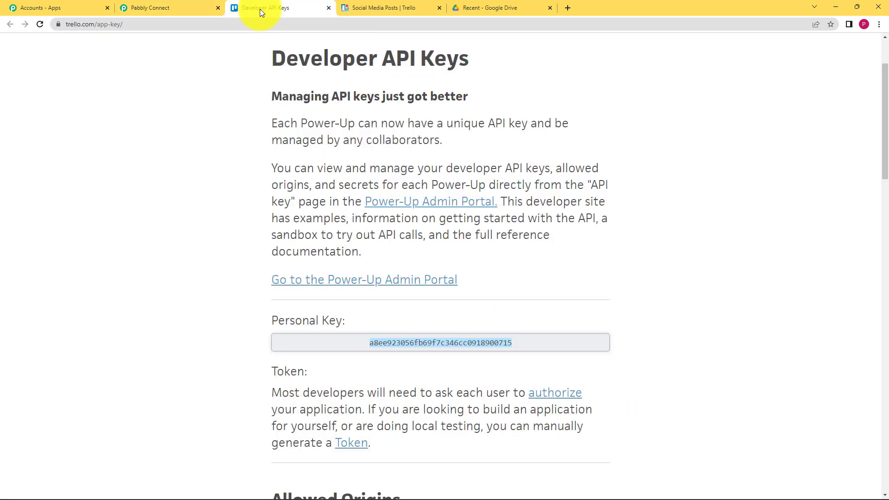
{"action": "scroll", "coordinate": [241, 371], "scroll_direction": "down", "scroll_amount": 1}
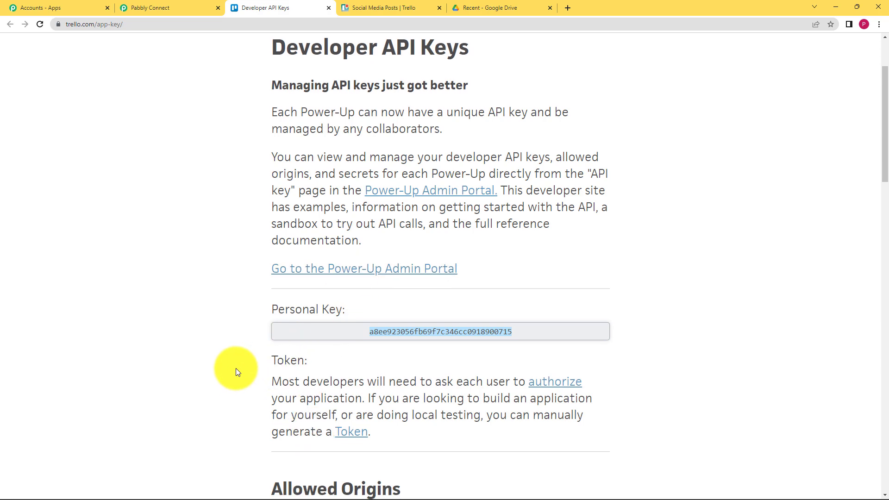
{"action": "scroll", "coordinate": [241, 366], "scroll_direction": "down", "scroll_amount": 2}
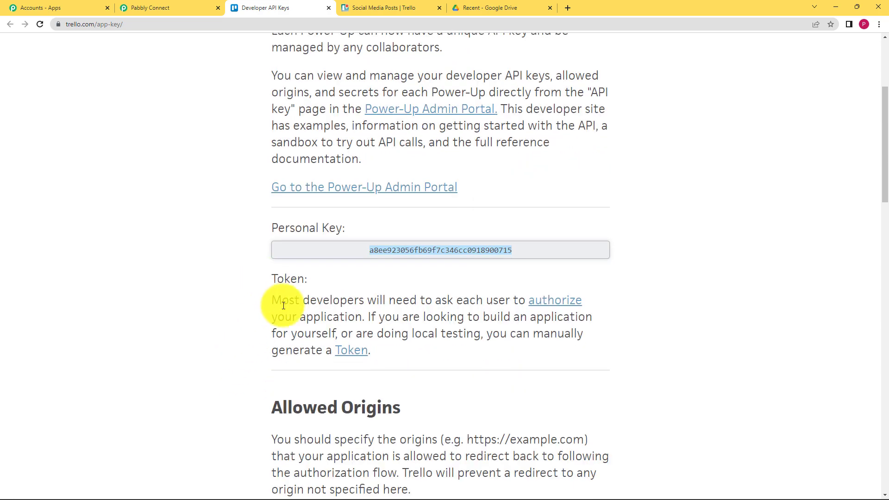
{"action": "left_click", "coordinate": [347, 354]}
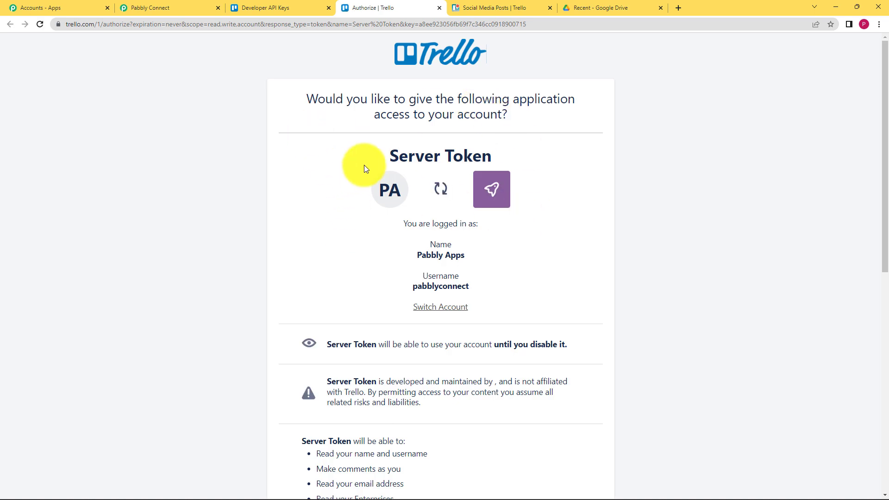
{"action": "left_click_drag", "start_coordinate": [364, 165], "coordinate": [526, 163]}
{"action": "left_click", "coordinate": [539, 171]}
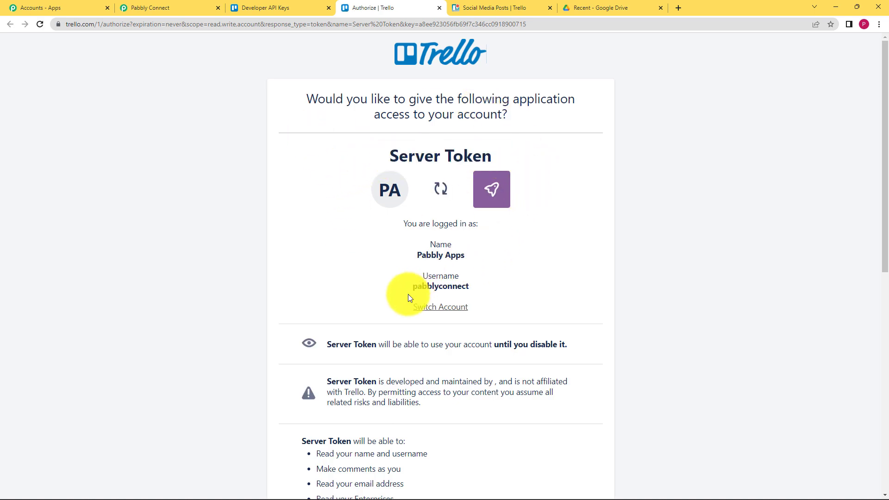
{"action": "left_click_drag", "start_coordinate": [413, 286], "coordinate": [488, 288]}
{"action": "key", "text": "ctrl+c"}
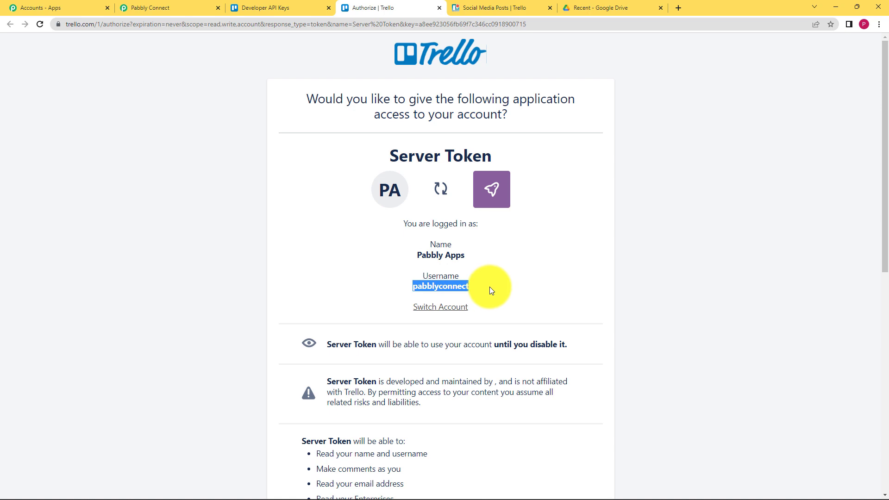
{"action": "left_click", "coordinate": [187, 7]}
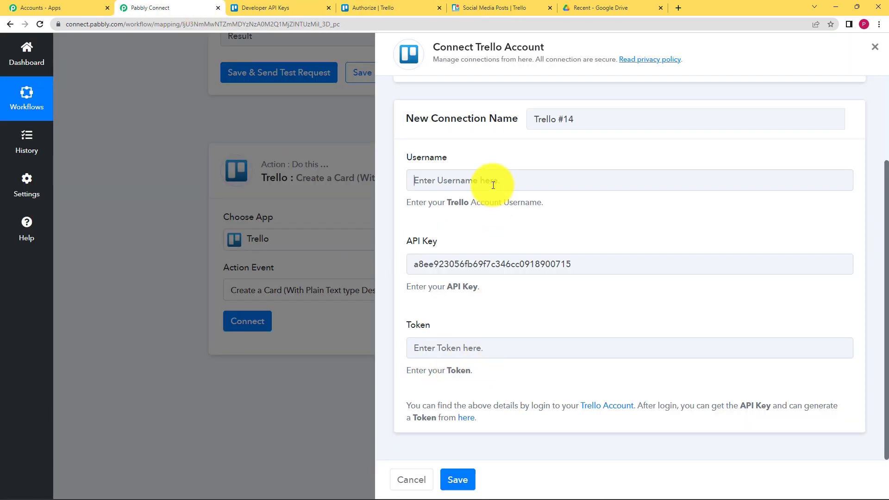
{"action": "left_click", "coordinate": [493, 186]}
{"action": "key", "text": "ctrl+v"}
Step: Allow the server token access and paste the generated token into the Token field
{"action": "left_click", "coordinate": [278, 7]}
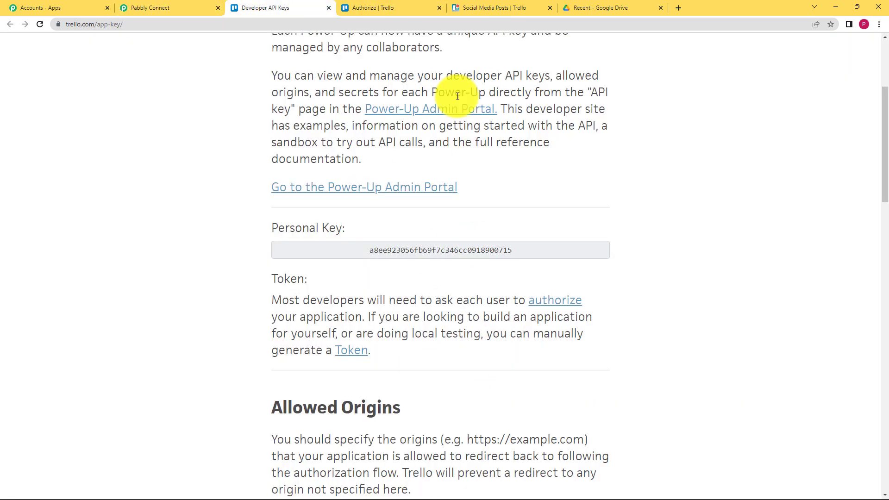
{"action": "left_click", "coordinate": [380, 8]}
{"action": "scroll", "coordinate": [464, 296], "scroll_direction": "down", "scroll_amount": 9}
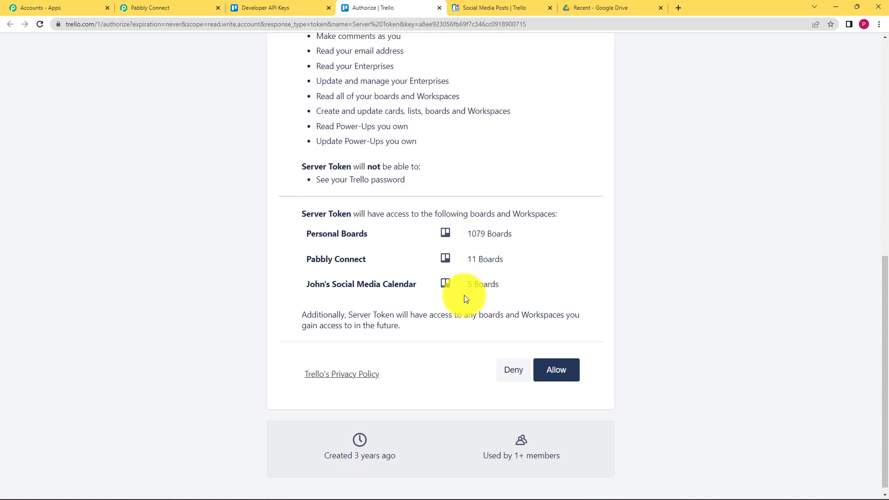
{"action": "left_click", "coordinate": [554, 363]}
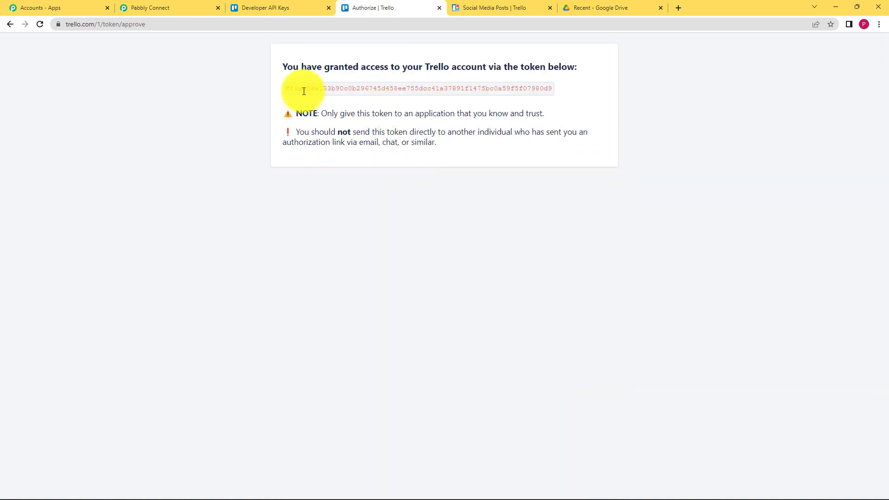
{"action": "left_click_drag", "start_coordinate": [285, 88], "coordinate": [504, 99]}
{"action": "key", "text": "ctrl+c"}
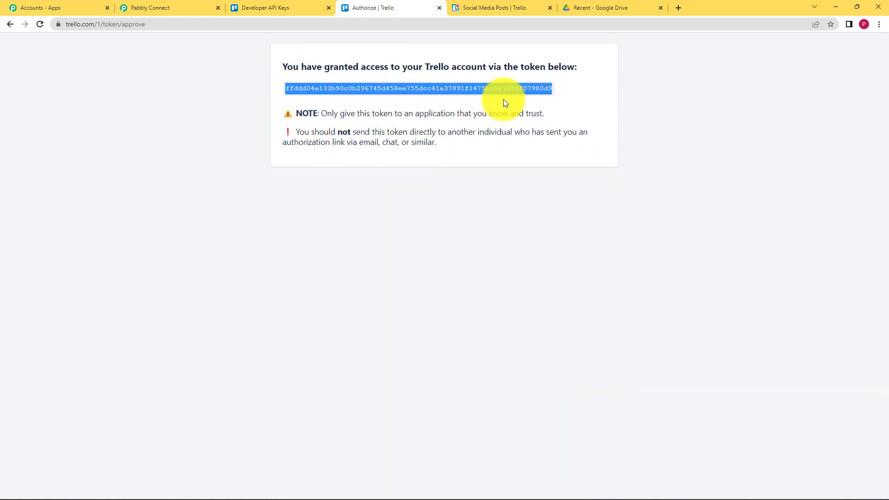
{"action": "left_click", "coordinate": [195, 7]}
{"action": "left_click", "coordinate": [458, 348]}
{"action": "key", "text": "ctrl+v"}
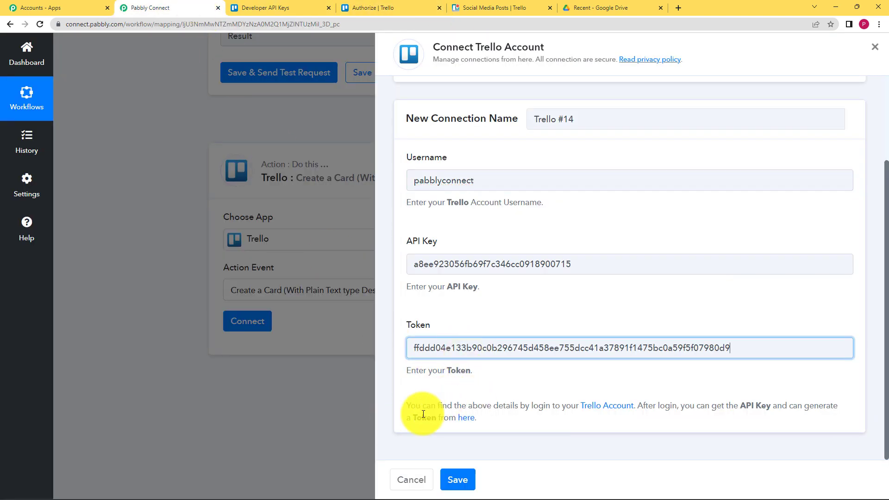
Step: Save the Trello #14 connection so the card step shows Connected
{"action": "left_click", "coordinate": [419, 390]}
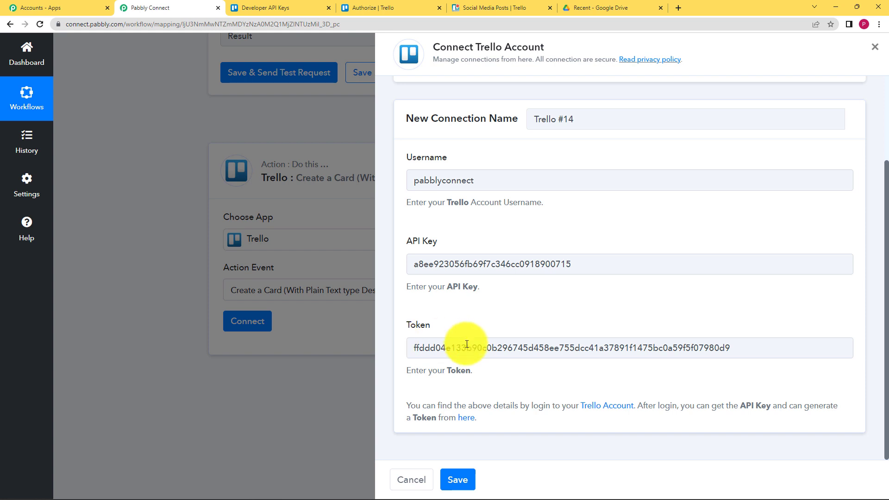
{"action": "left_click", "coordinate": [458, 480]}
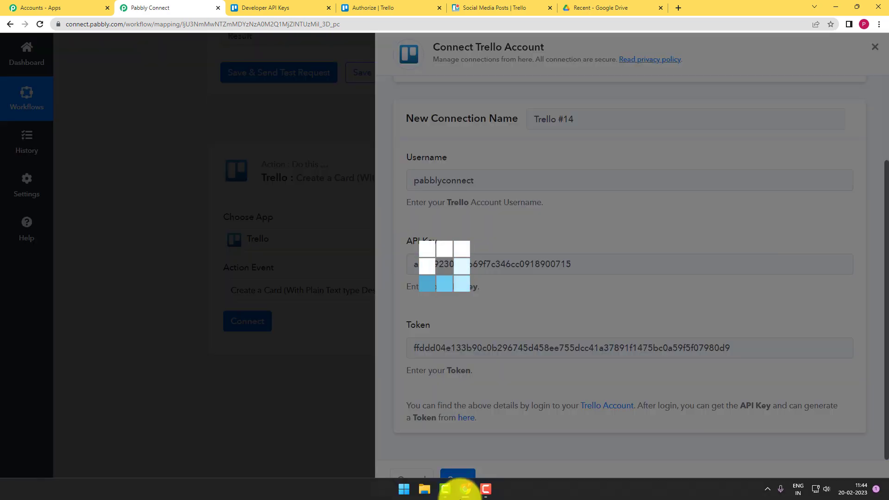
{"action": "mouse_move", "coordinate": [463, 489]}
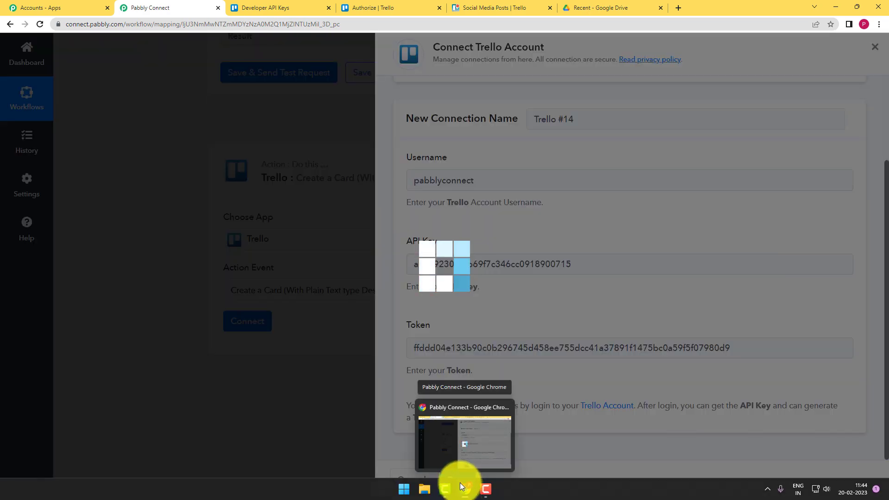
{"action": "scroll", "coordinate": [153, 380], "scroll_direction": "down", "scroll_amount": 3}
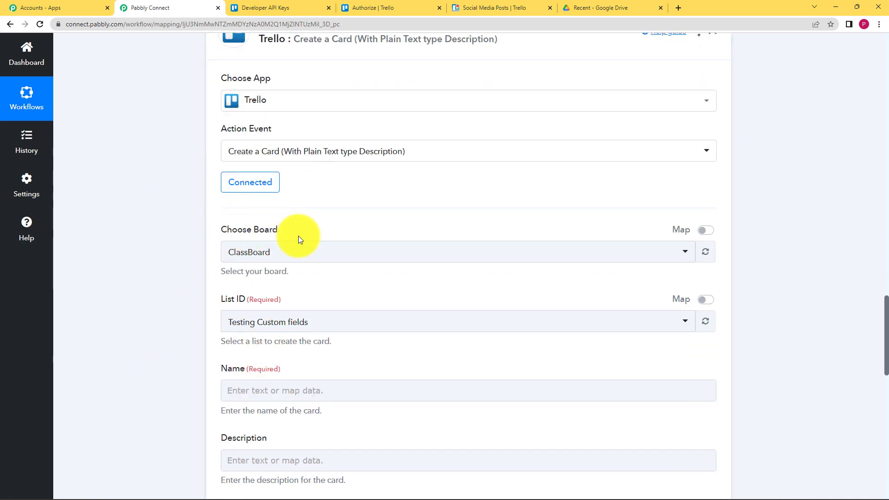
Step: Search 'soc' and choose the Social Media Posts board for the card
{"action": "left_click", "coordinate": [306, 252]}
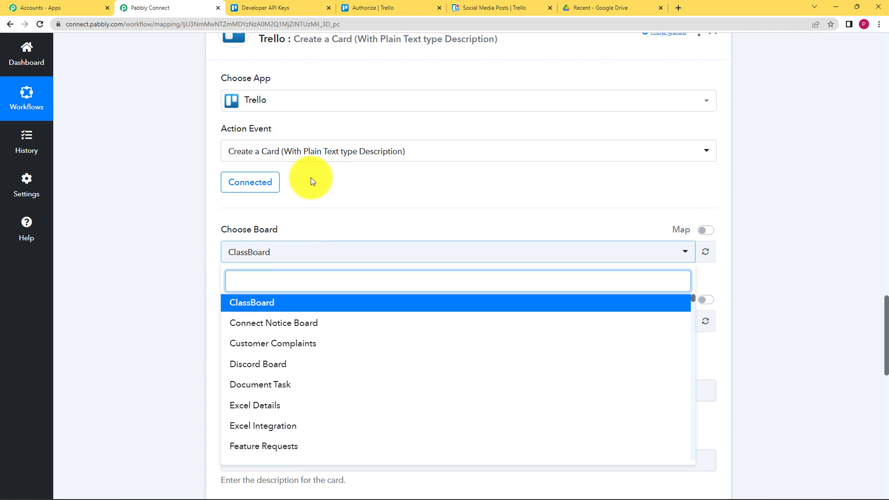
{"action": "left_click", "coordinate": [510, 7]}
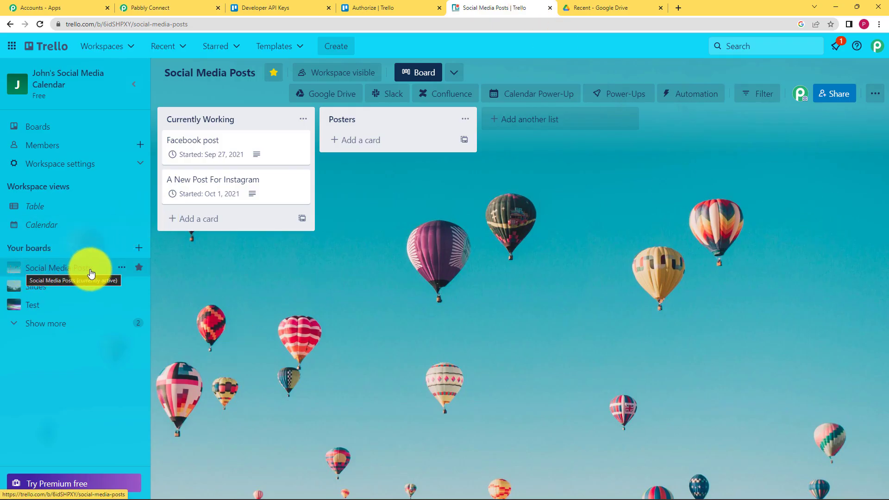
{"action": "triple_click", "coordinate": [52, 252]}
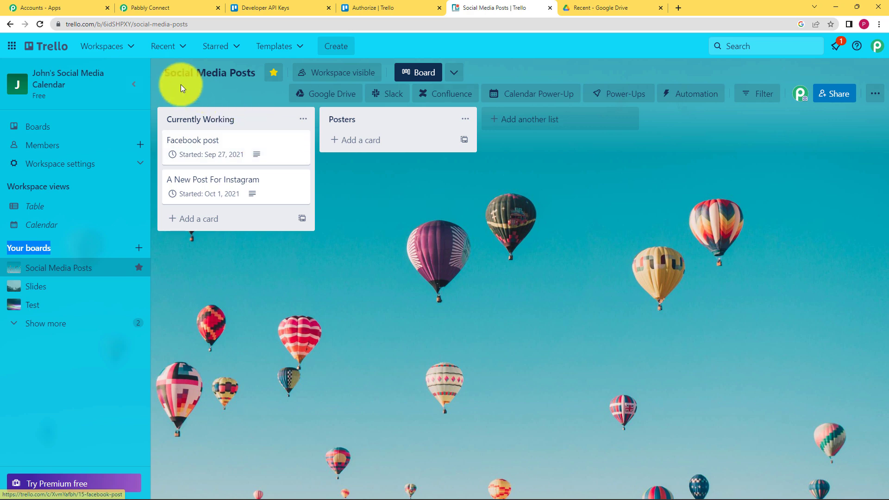
{"action": "left_click", "coordinate": [177, 5]}
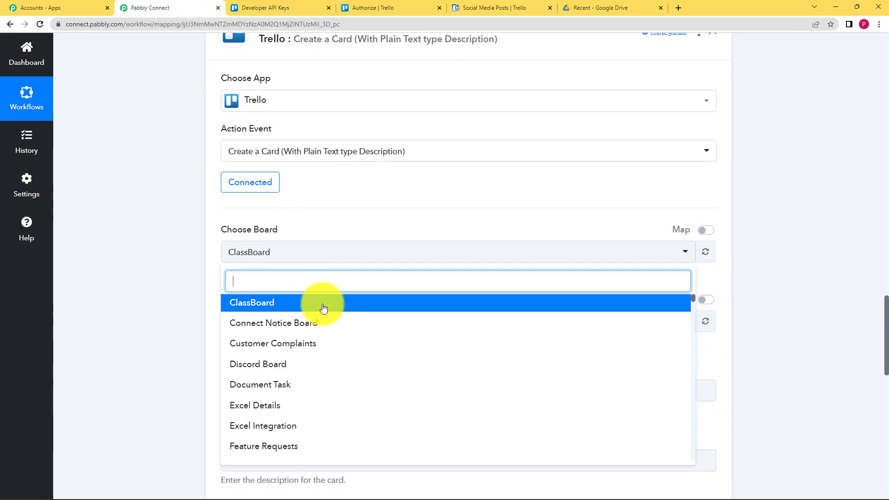
{"action": "scroll", "coordinate": [305, 416], "scroll_direction": "down", "scroll_amount": 5}
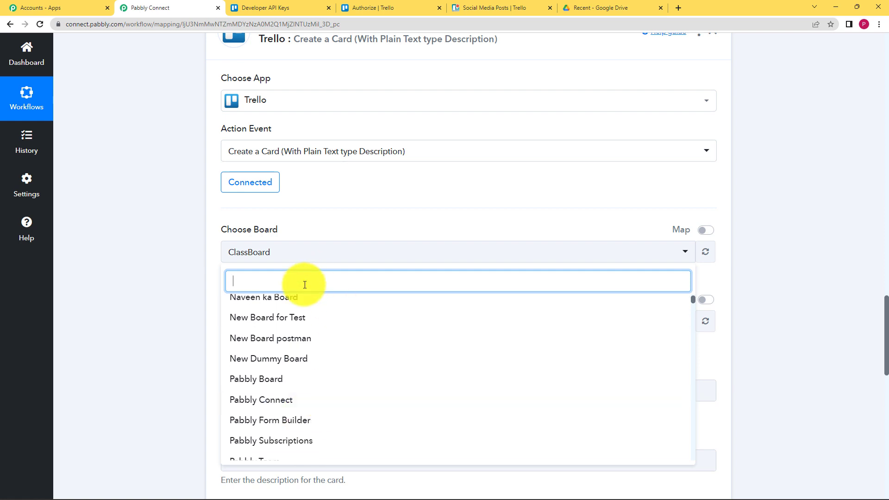
{"action": "type", "text": "soci"}
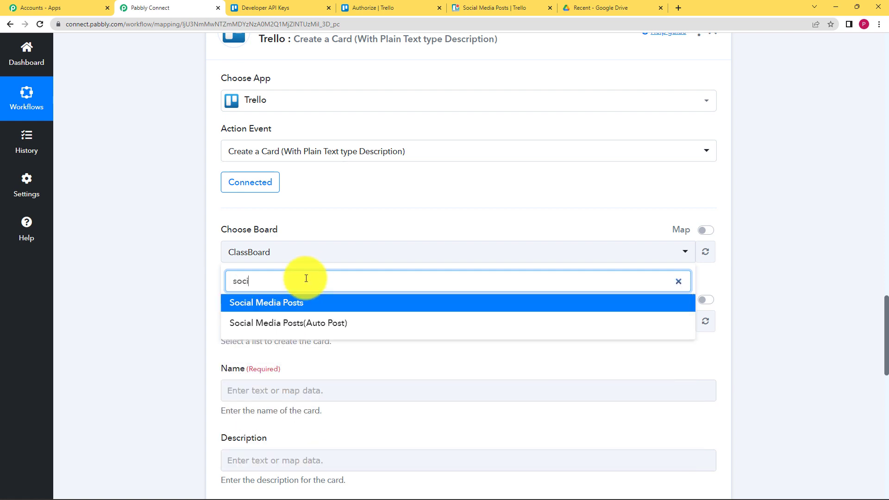
{"action": "left_click", "coordinate": [287, 302]}
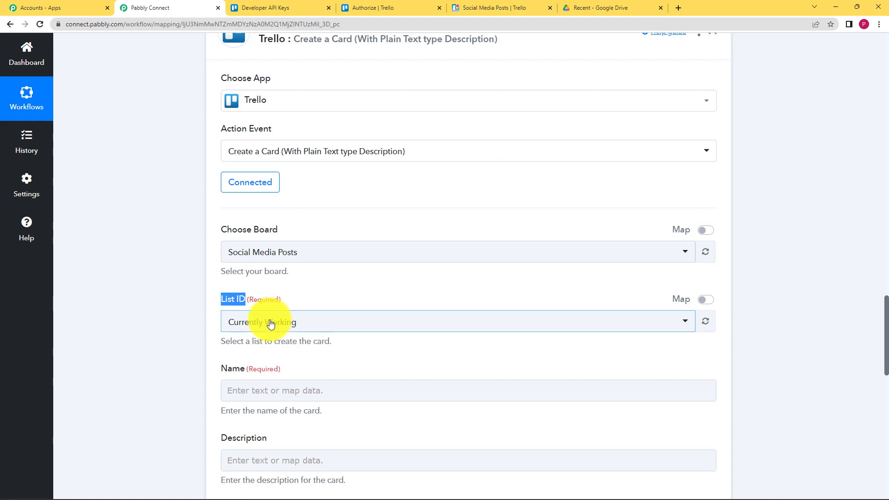
Step: Choose Posters as the list for new cards
{"action": "left_click", "coordinate": [492, 8]}
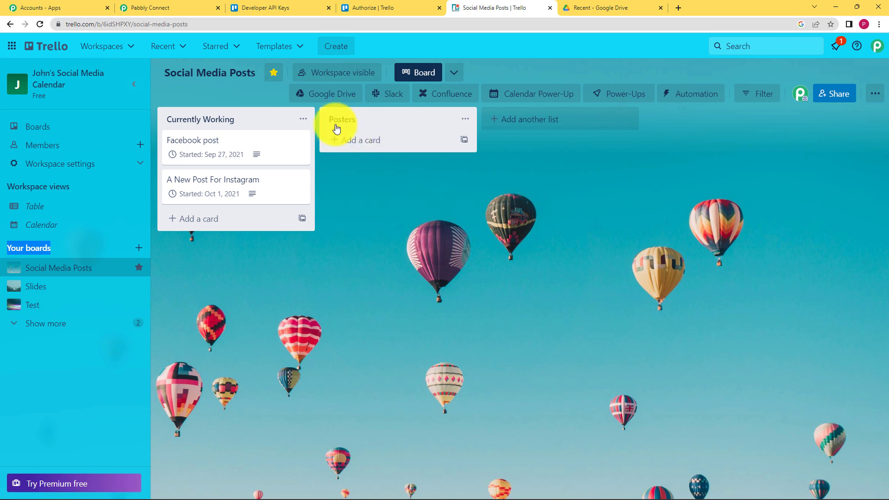
{"action": "left_click", "coordinate": [185, 8]}
{"action": "left_click", "coordinate": [307, 322]}
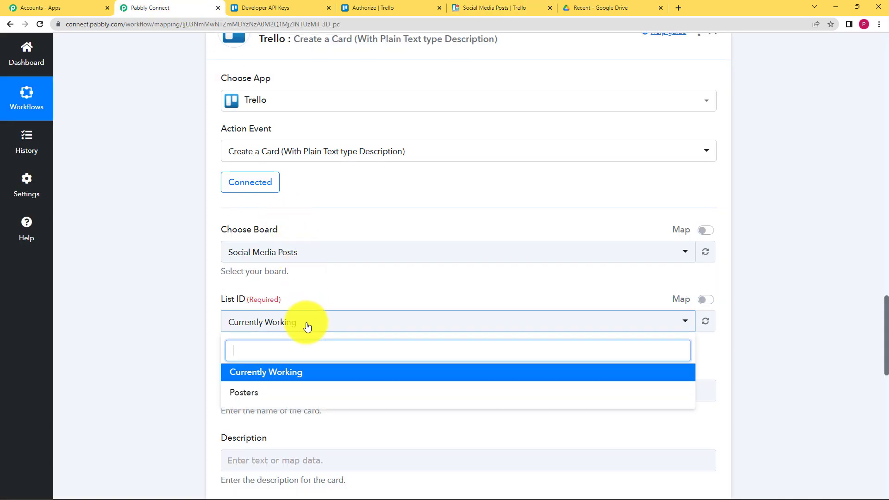
{"action": "left_click", "coordinate": [255, 396]}
{"action": "left_click", "coordinate": [188, 389]}
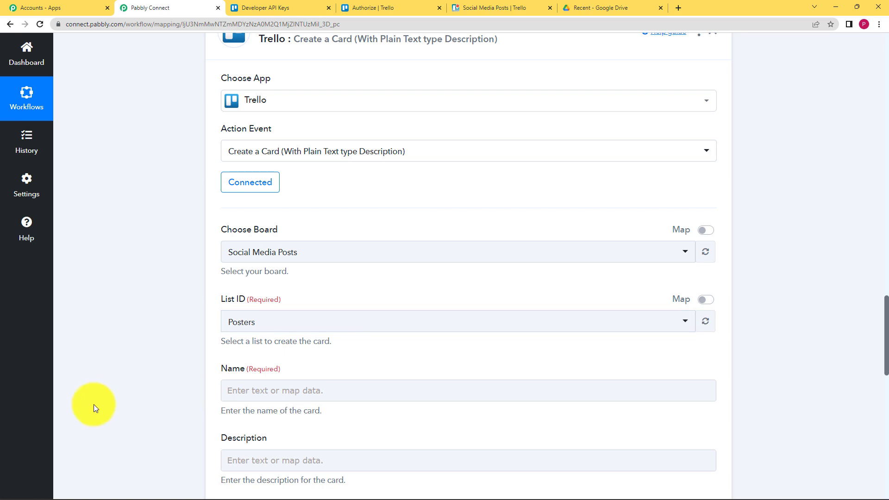
{"action": "scroll", "coordinate": [93, 404], "scroll_direction": "down", "scroll_amount": 2}
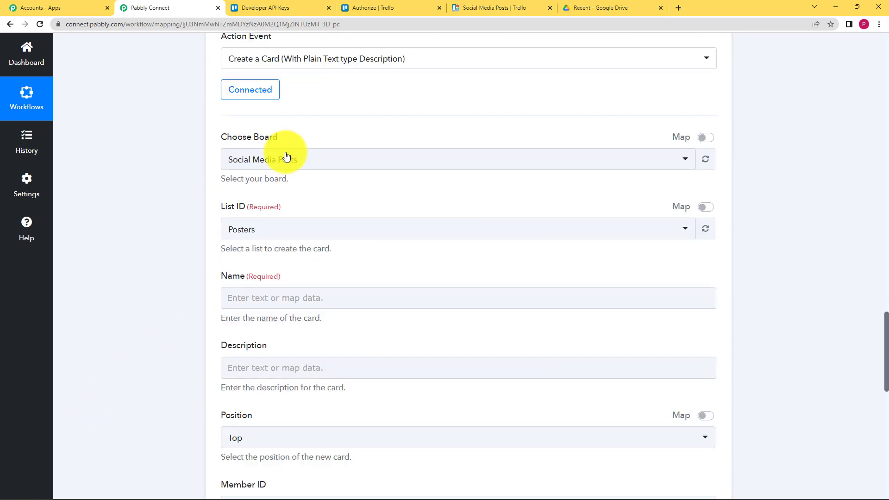
Step: Map the Text Formatter's Split Text result, Poster 11, into the card's Name field
{"action": "left_click", "coordinate": [298, 294]}
{"action": "scroll", "coordinate": [172, 284], "scroll_direction": "down", "scroll_amount": 3}
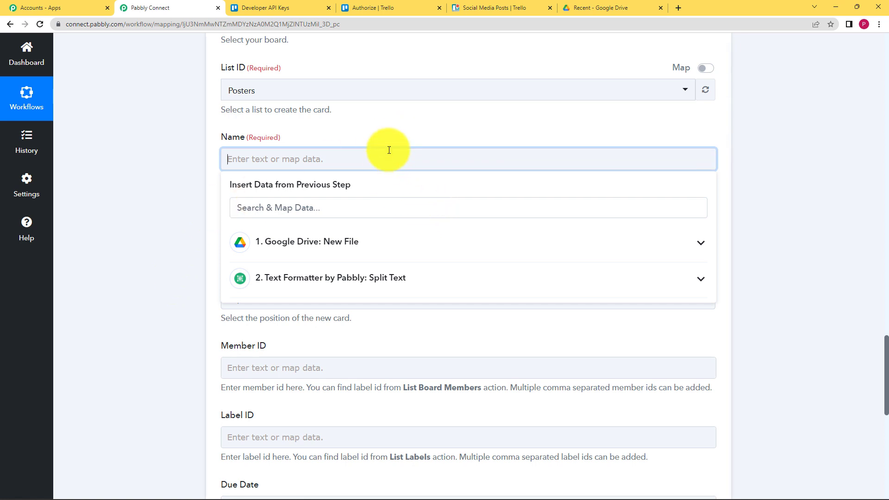
{"action": "left_click", "coordinate": [368, 246]}
{"action": "left_click", "coordinate": [369, 246]}
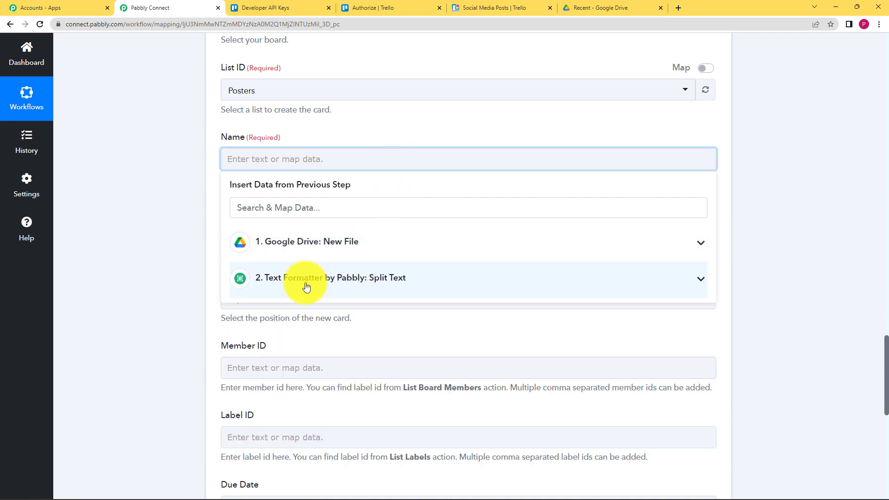
{"action": "left_click", "coordinate": [376, 288]}
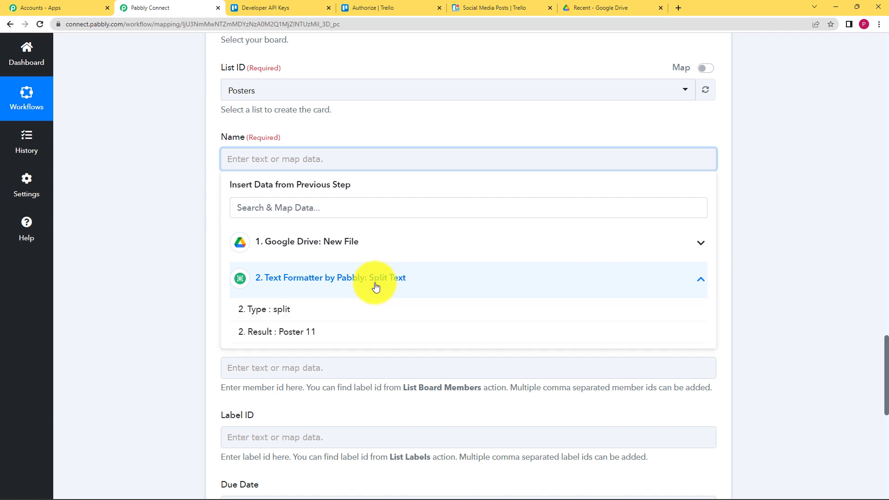
{"action": "left_click", "coordinate": [355, 342]}
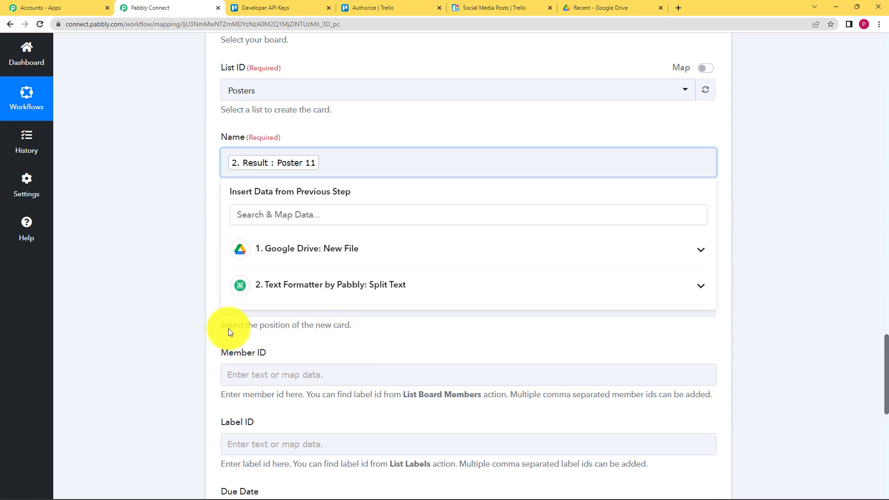
{"action": "left_click", "coordinate": [181, 307]}
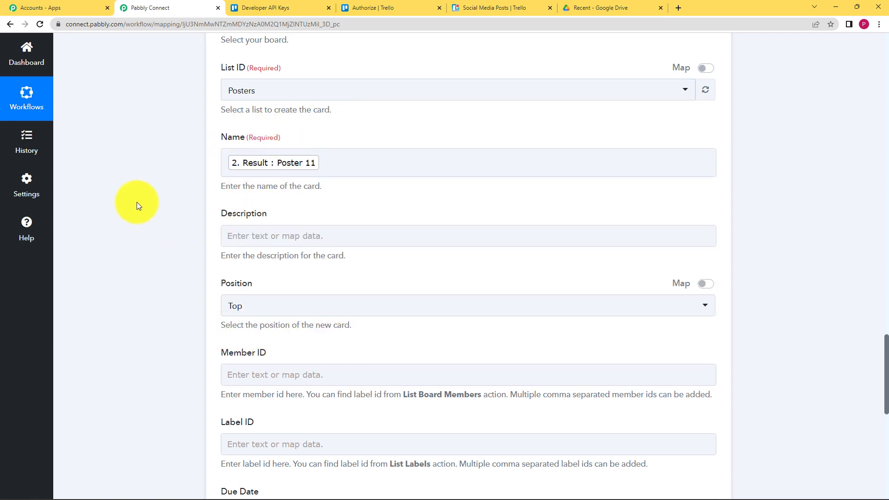
{"action": "scroll", "coordinate": [134, 203], "scroll_direction": "up", "scroll_amount": 9}
{"action": "scroll", "coordinate": [111, 216], "scroll_direction": "up", "scroll_amount": 15}
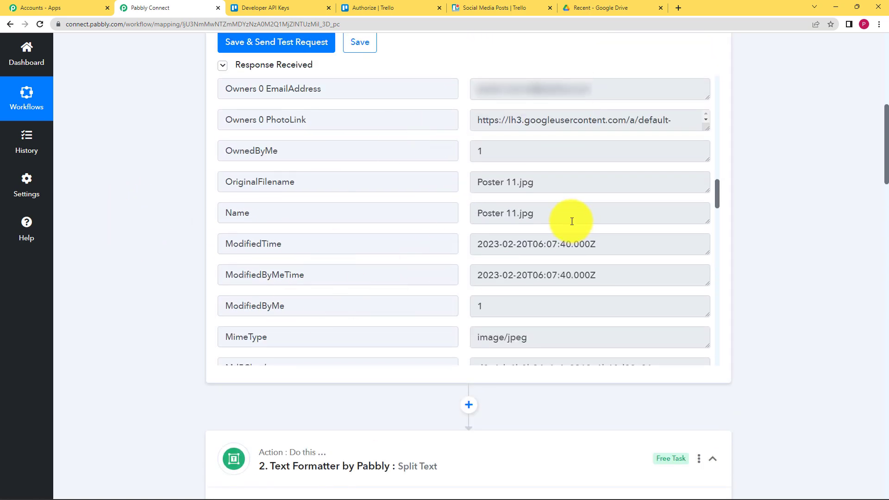
{"action": "left_click_drag", "start_coordinate": [537, 216], "coordinate": [358, 223]}
{"action": "scroll", "coordinate": [170, 252], "scroll_direction": "down", "scroll_amount": 8}
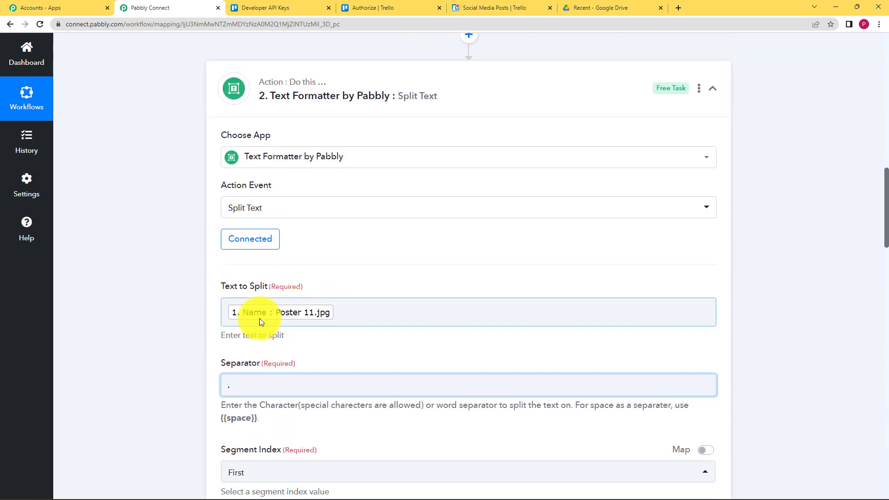
{"action": "scroll", "coordinate": [153, 319], "scroll_direction": "down", "scroll_amount": 3}
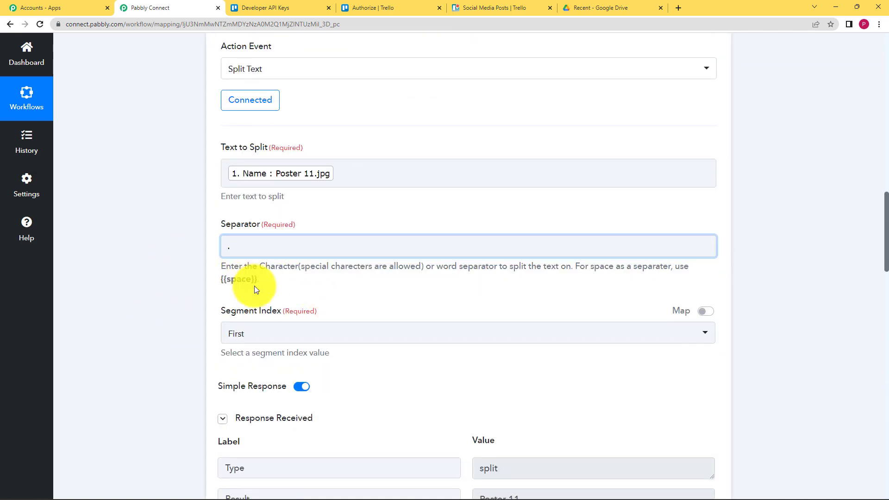
{"action": "scroll", "coordinate": [169, 283], "scroll_direction": "down", "scroll_amount": 4}
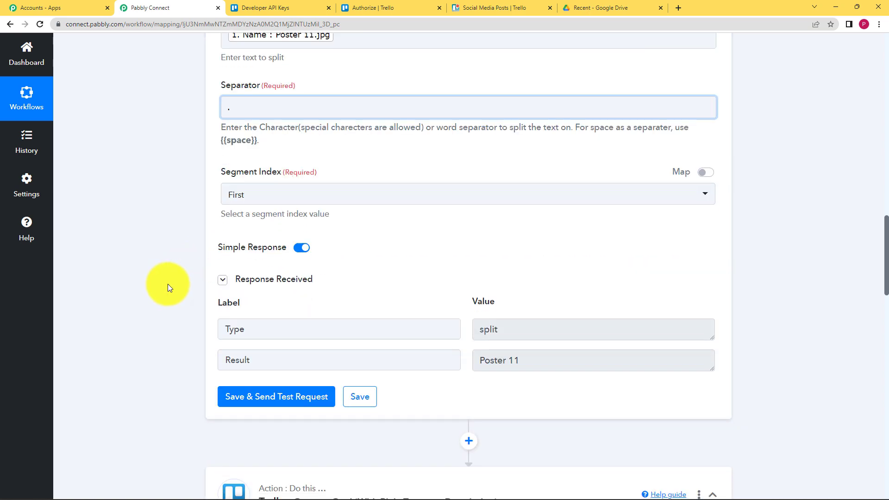
{"action": "left_click_drag", "start_coordinate": [539, 311], "coordinate": [467, 313]}
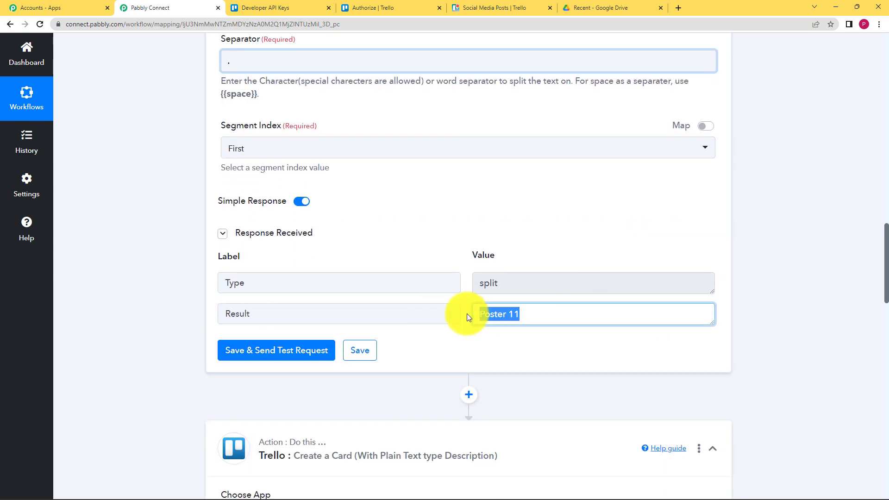
{"action": "left_click", "coordinate": [471, 340]}
{"action": "scroll", "coordinate": [229, 309], "scroll_direction": "down", "scroll_amount": 4}
{"action": "scroll", "coordinate": [229, 310], "scroll_direction": "down", "scroll_amount": 7}
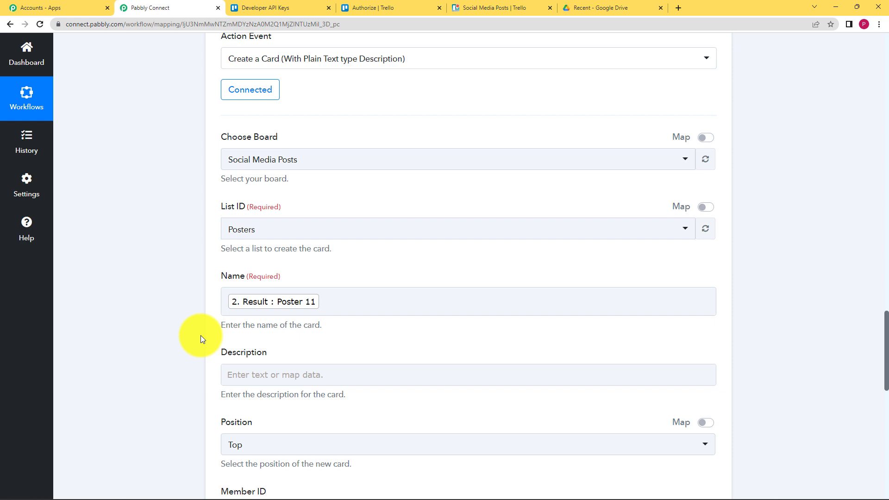
Step: Add 'Width:' with the mapped ImageMediaMetadata Width (500) to the card description
{"action": "left_click", "coordinate": [227, 373]}
{"action": "scroll", "coordinate": [157, 369], "scroll_direction": "down", "scroll_amount": 3}
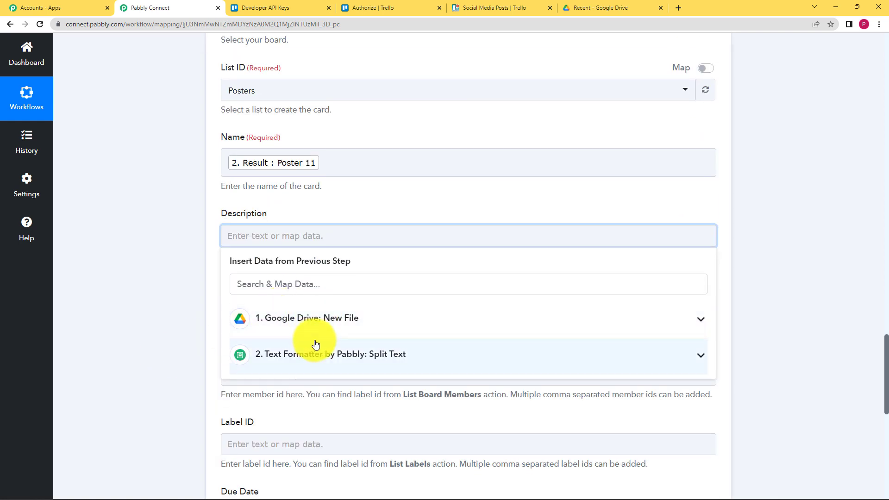
{"action": "left_click", "coordinate": [248, 327]}
{"action": "scroll", "coordinate": [315, 371], "scroll_direction": "down", "scroll_amount": 1}
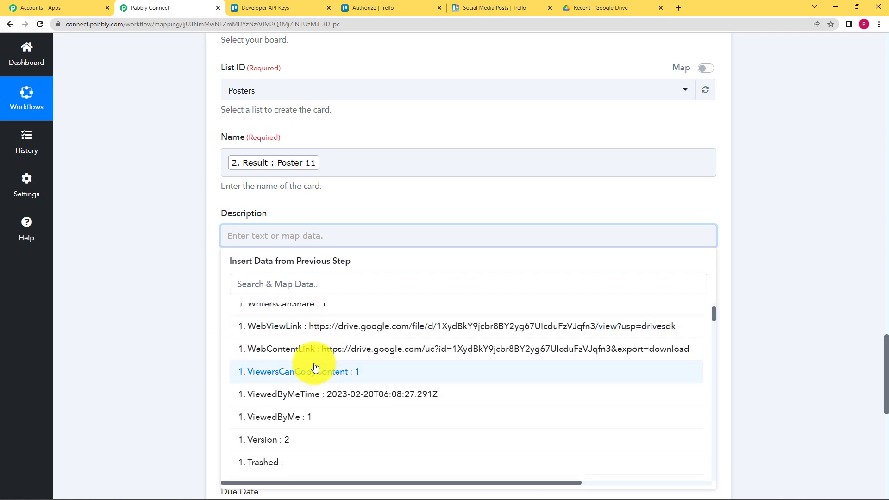
{"action": "scroll", "coordinate": [315, 371], "scroll_direction": "down", "scroll_amount": 5}
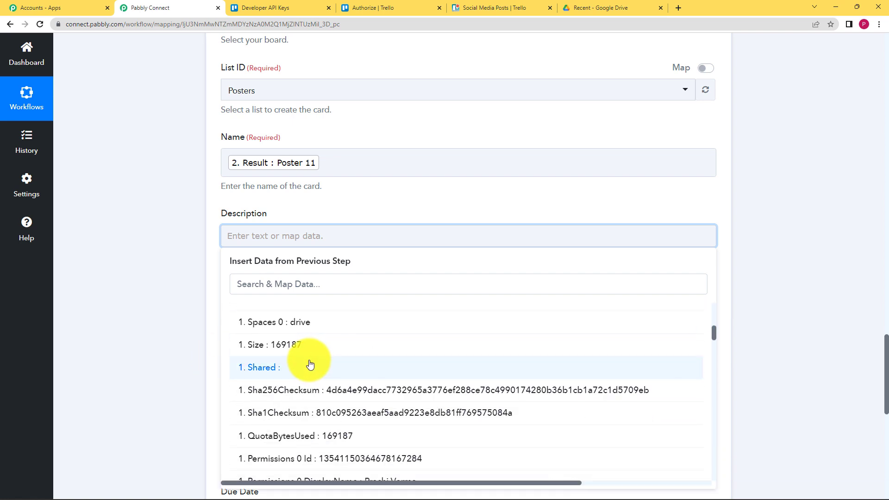
{"action": "scroll", "coordinate": [313, 366], "scroll_direction": "down", "scroll_amount": 6}
{"action": "scroll", "coordinate": [309, 365], "scroll_direction": "down", "scroll_amount": 8}
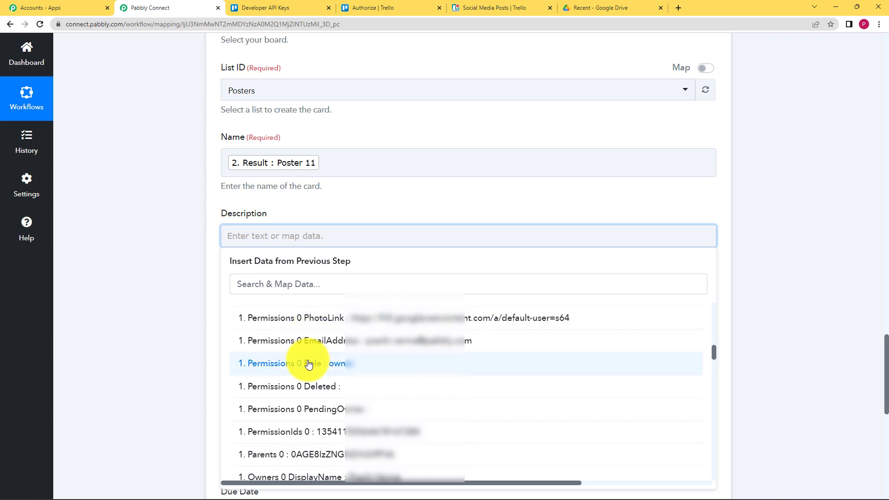
{"action": "scroll", "coordinate": [308, 363], "scroll_direction": "down", "scroll_amount": 8}
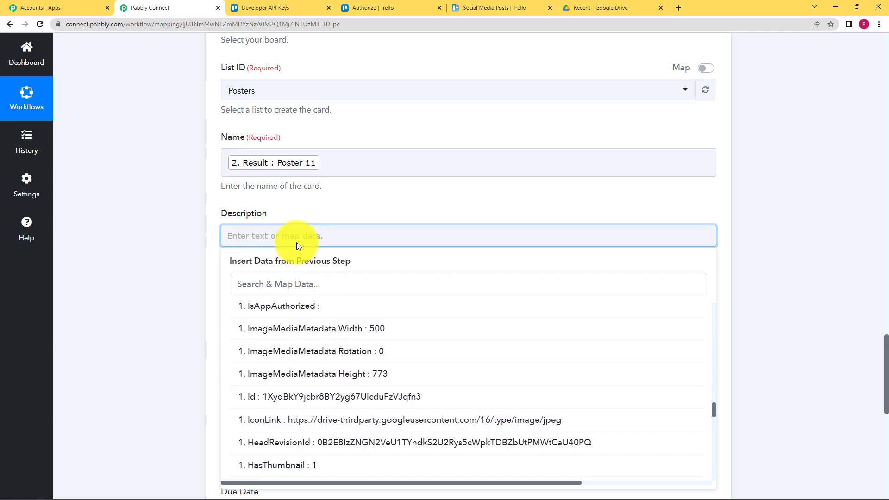
{"action": "type", "text": "Width:"}
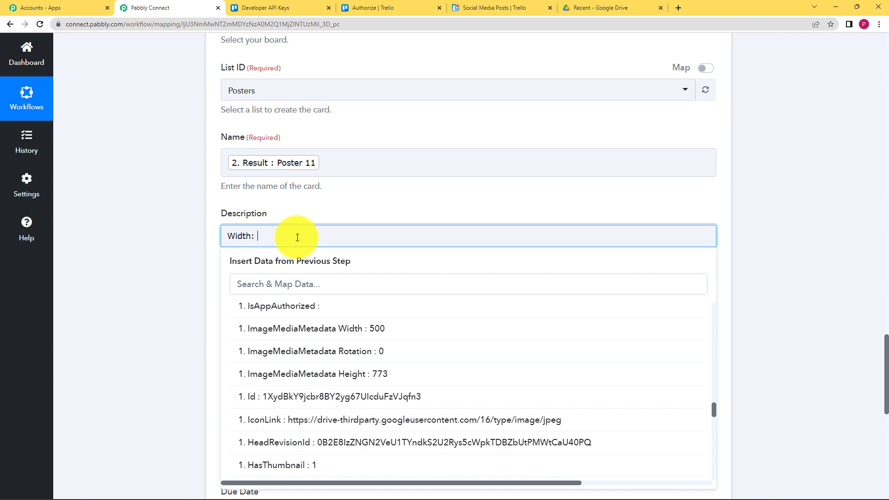
{"action": "left_click", "coordinate": [346, 329]}
Step: Add 'Height:' with the mapped ImageMediaMetadata Height (773), found by searching 'hei'
{"action": "left_click", "coordinate": [391, 240]}
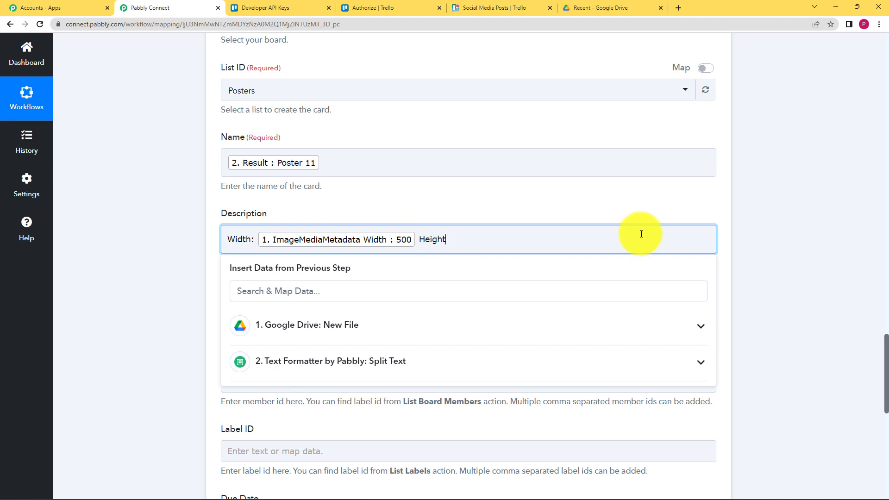
{"action": "left_click", "coordinate": [365, 332]}
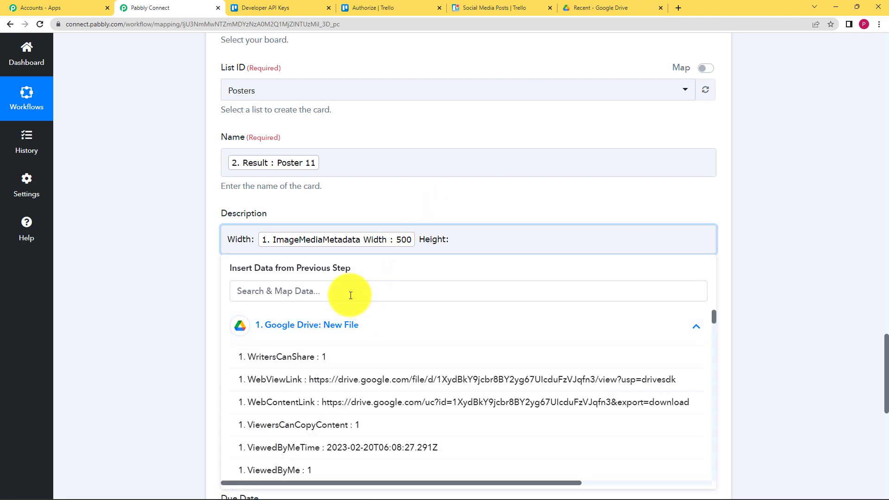
{"action": "left_click", "coordinate": [353, 291]}
{"action": "type", "text": "hei"}
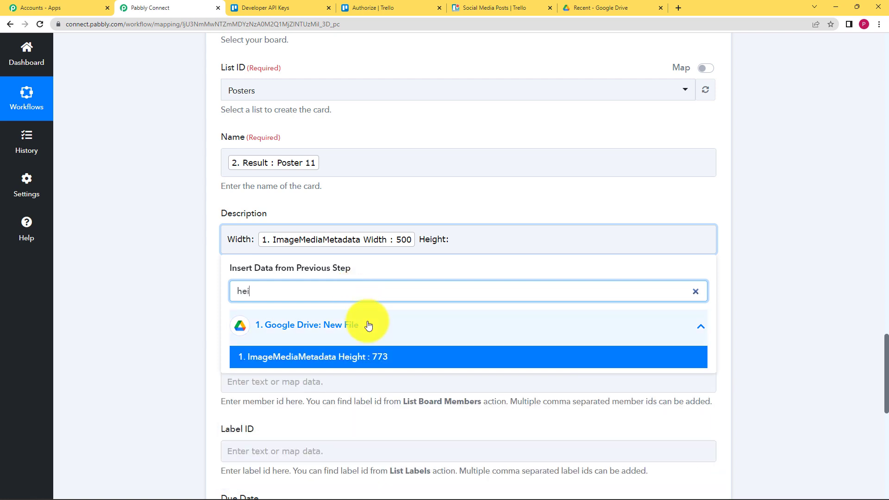
{"action": "left_click", "coordinate": [389, 361]}
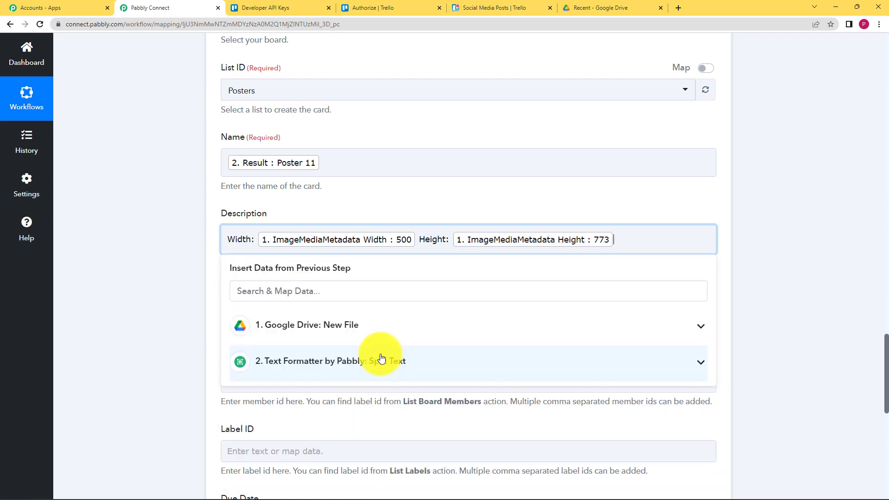
{"action": "left_click", "coordinate": [169, 354]}
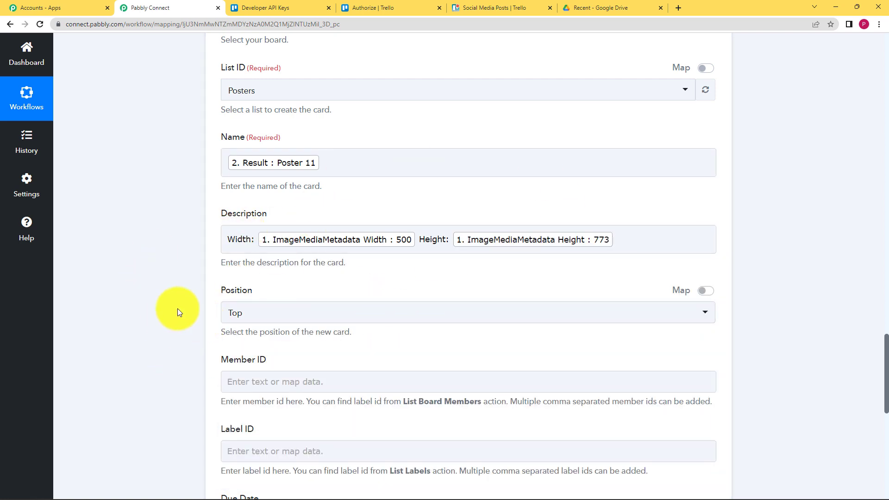
Step: Set the card Position to Bottom, checking the Posters list on the Trello board
{"action": "scroll", "coordinate": [177, 322], "scroll_direction": "down", "scroll_amount": 1}
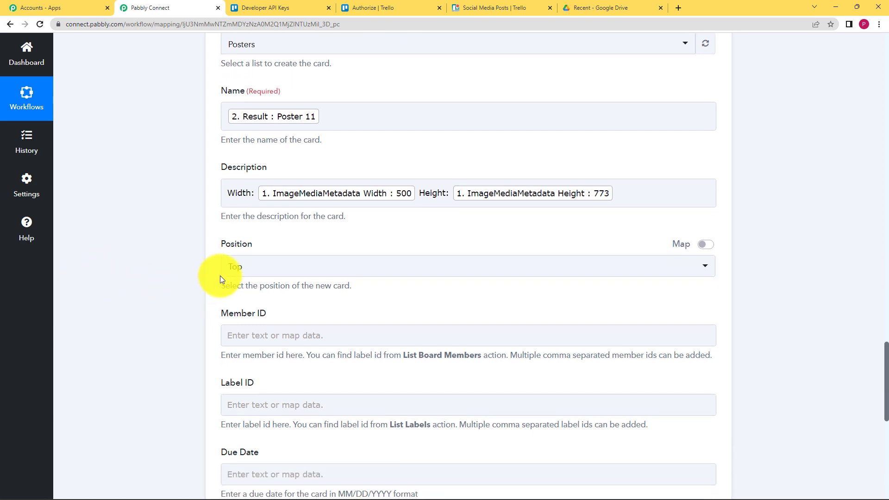
{"action": "left_click", "coordinate": [254, 271]}
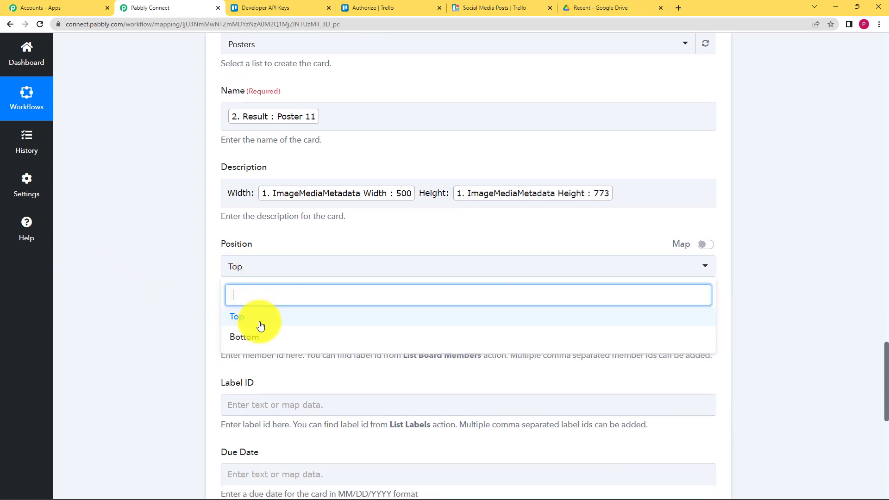
{"action": "left_click", "coordinate": [229, 265]}
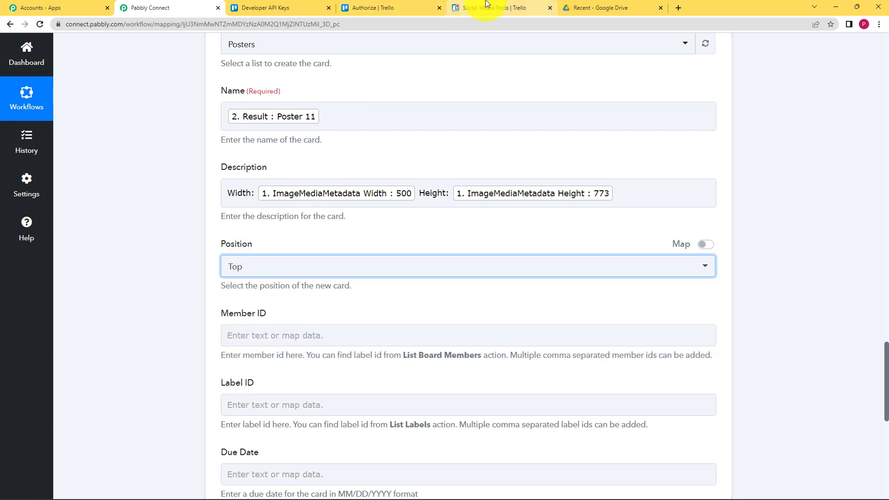
{"action": "left_click", "coordinate": [486, 8]}
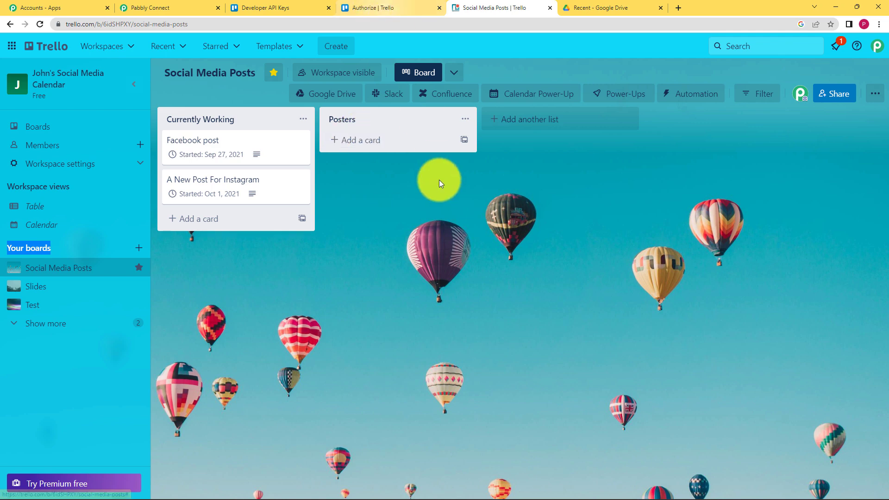
{"action": "left_click", "coordinate": [173, 8]}
{"action": "left_click", "coordinate": [267, 266]}
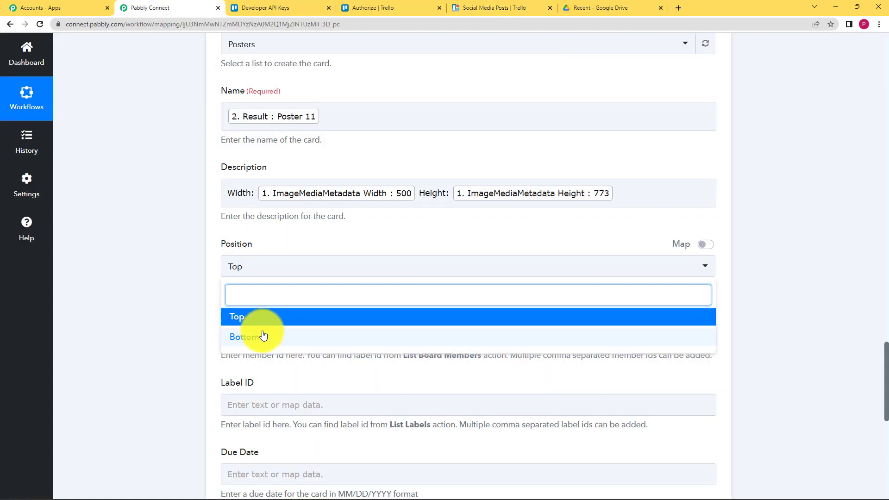
{"action": "left_click", "coordinate": [258, 335]}
{"action": "left_click", "coordinate": [477, 5]}
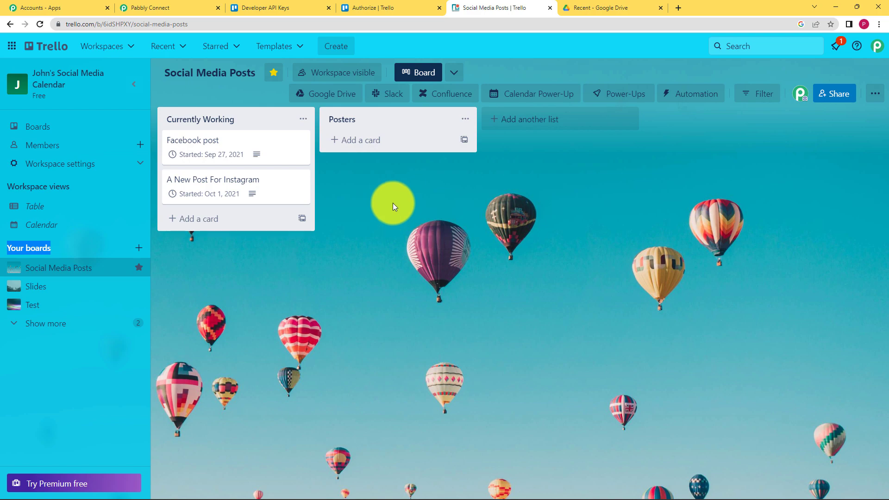
{"action": "left_click", "coordinate": [148, 8]}
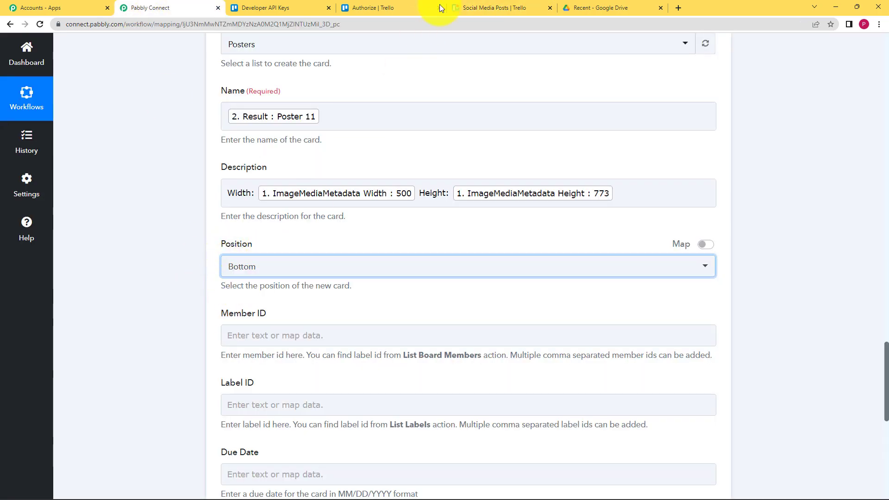
{"action": "left_click", "coordinate": [466, 7]}
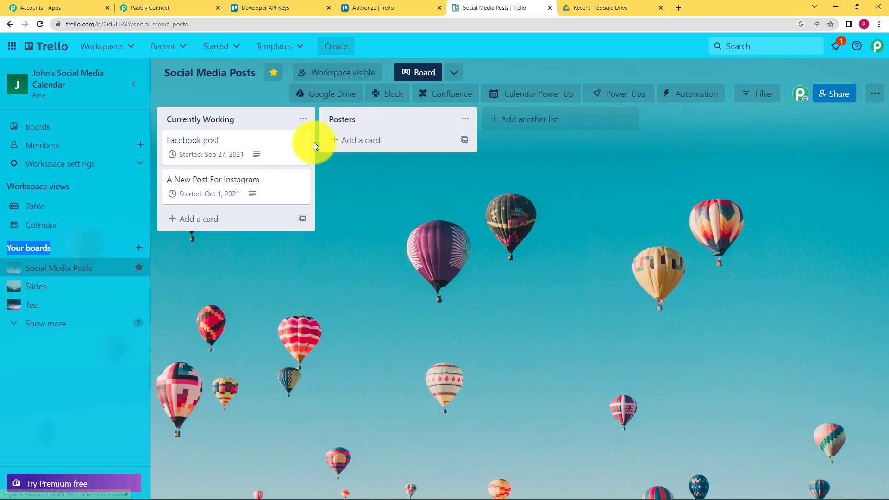
{"action": "left_click", "coordinate": [186, 7]}
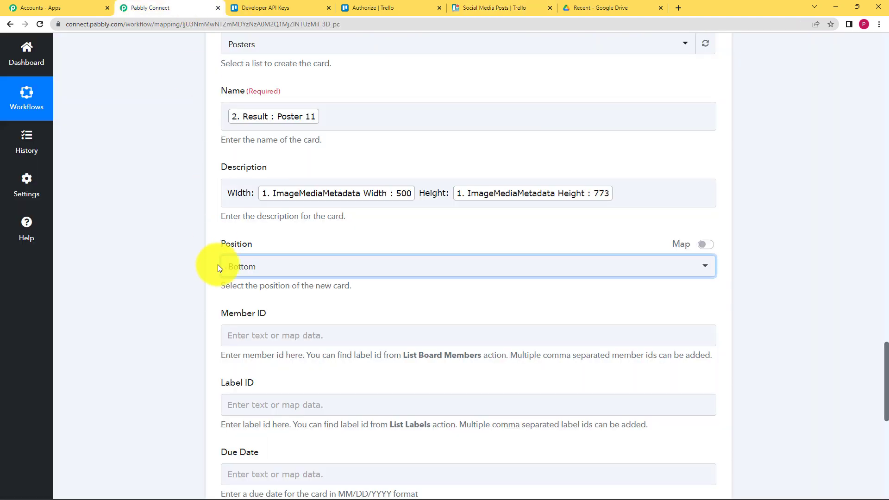
{"action": "scroll", "coordinate": [219, 269], "scroll_direction": "down", "scroll_amount": 4}
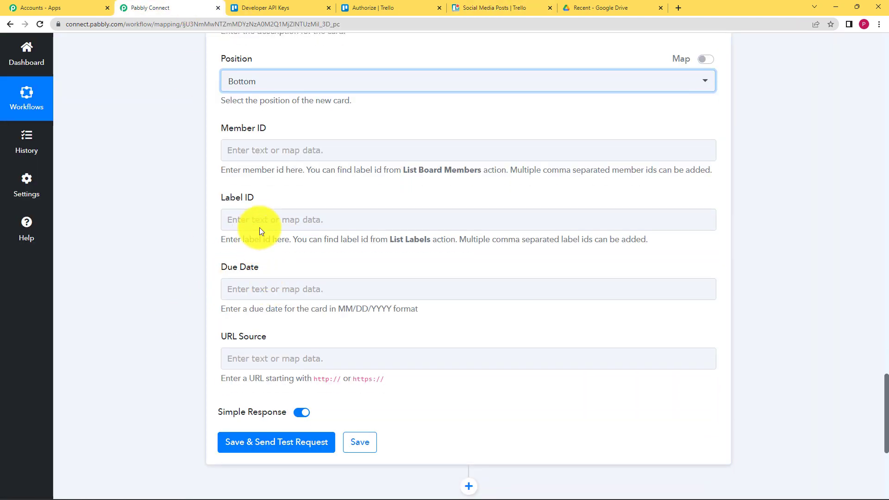
Step: Open the previous-step data list for the Trello card's URL Source field
{"action": "left_click", "coordinate": [300, 284]}
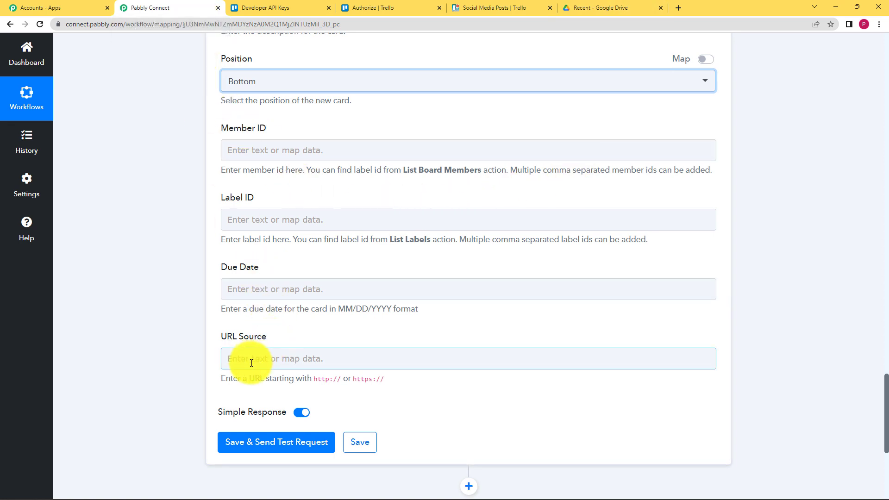
{"action": "left_click", "coordinate": [334, 361]}
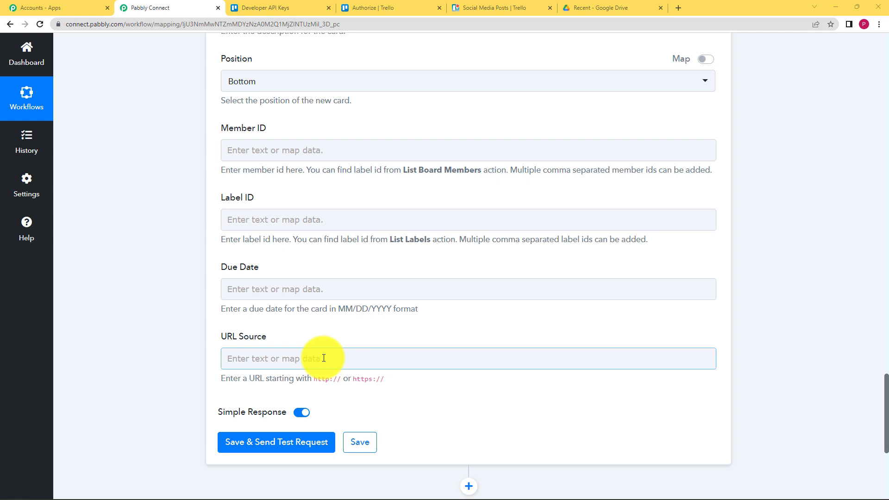
{"action": "left_click", "coordinate": [493, 8]}
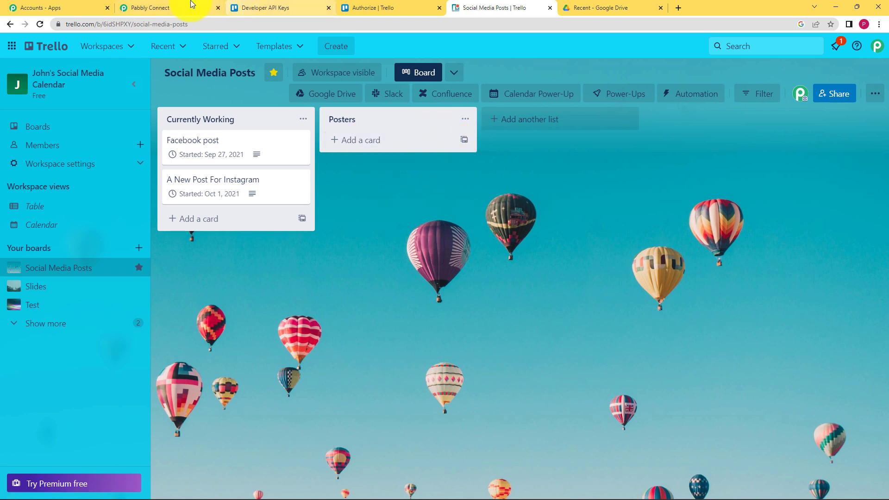
{"action": "left_click", "coordinate": [156, 8]}
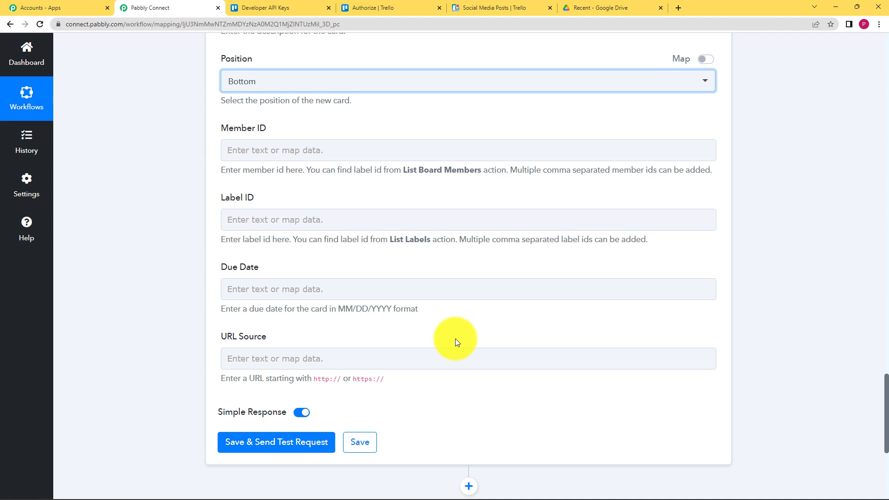
{"action": "left_click", "coordinate": [456, 357]}
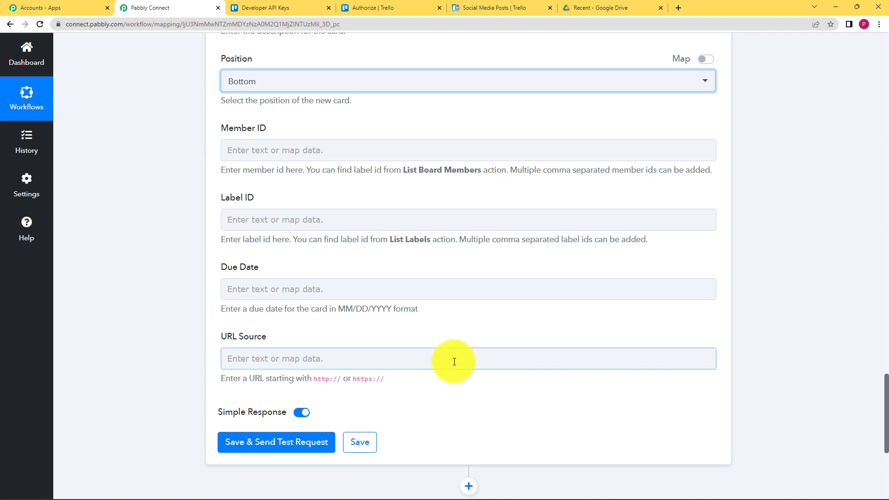
{"action": "scroll", "coordinate": [196, 335], "scroll_direction": "down", "scroll_amount": 2}
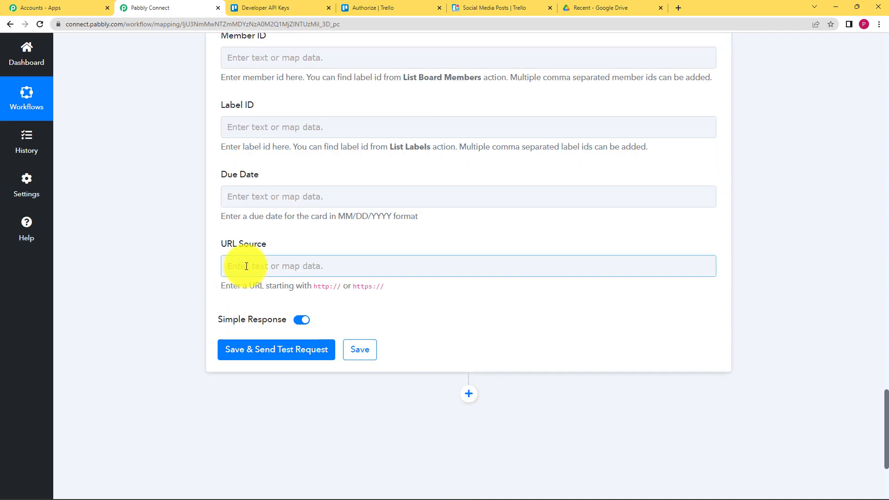
{"action": "left_click", "coordinate": [247, 266]}
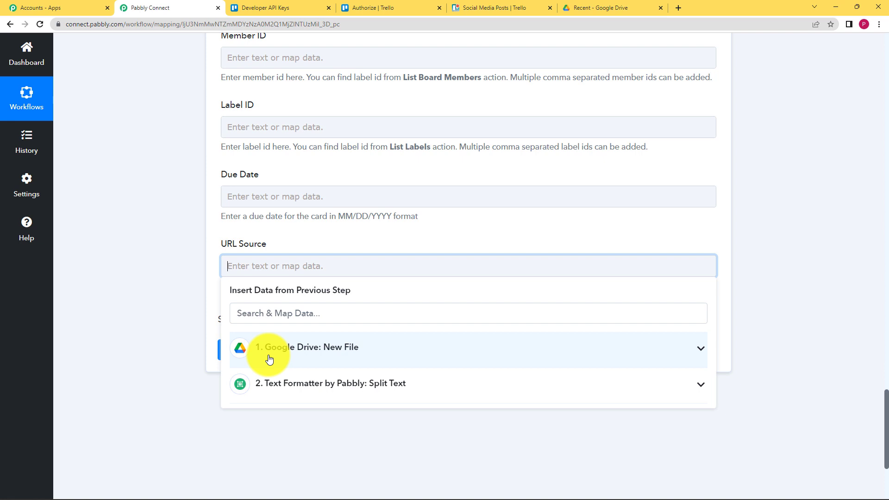
Step: Map the Google Drive file's WebViewLink into the URL Source field
{"action": "left_click", "coordinate": [302, 350]}
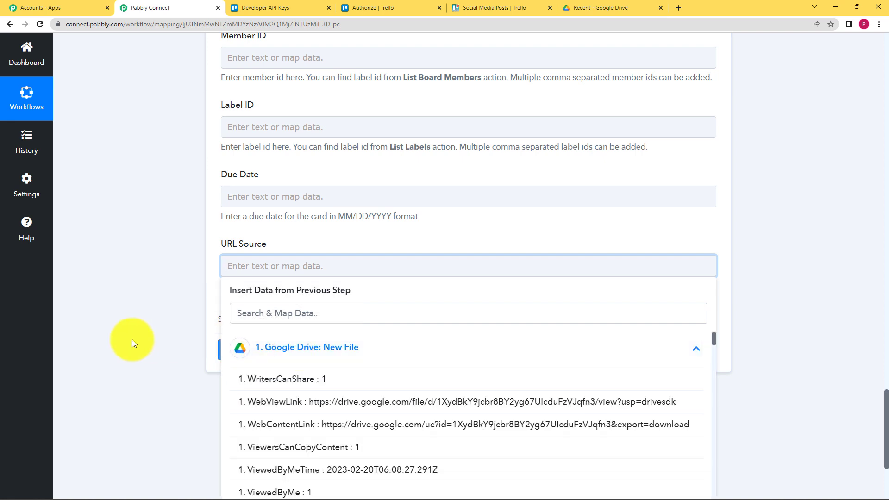
{"action": "scroll", "coordinate": [131, 343], "scroll_direction": "down", "scroll_amount": 2}
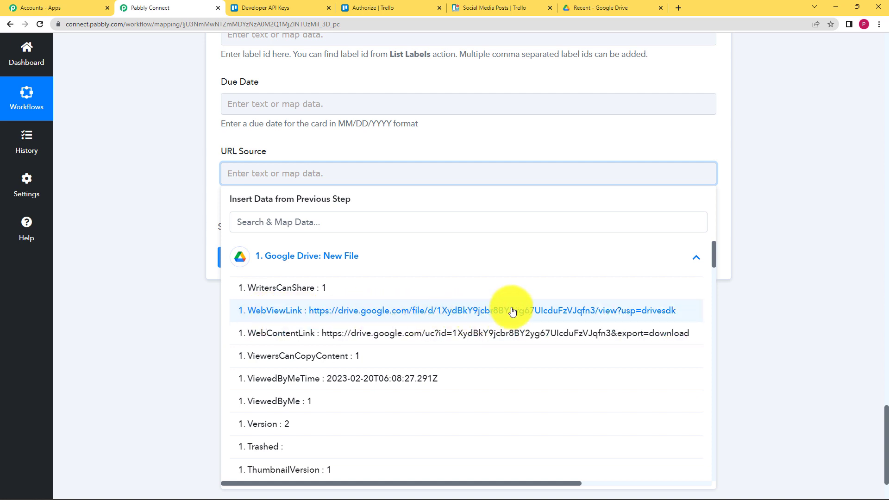
{"action": "left_click", "coordinate": [572, 9]}
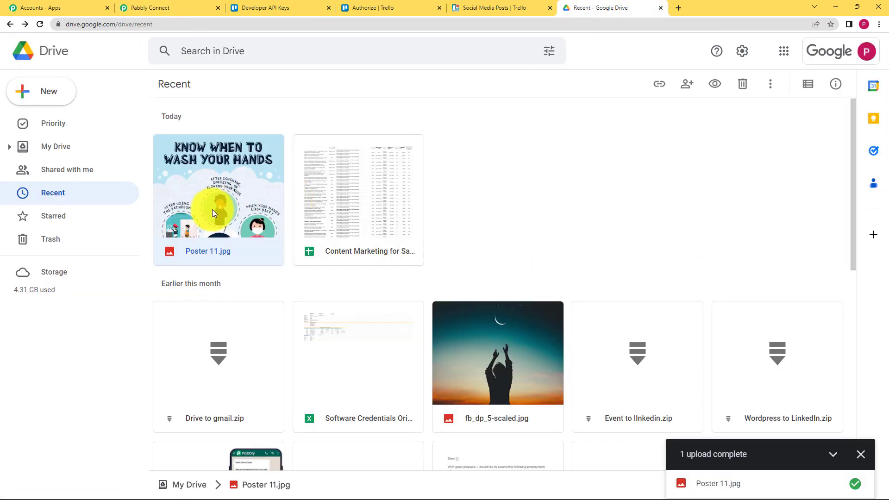
{"action": "left_click", "coordinate": [186, 5]}
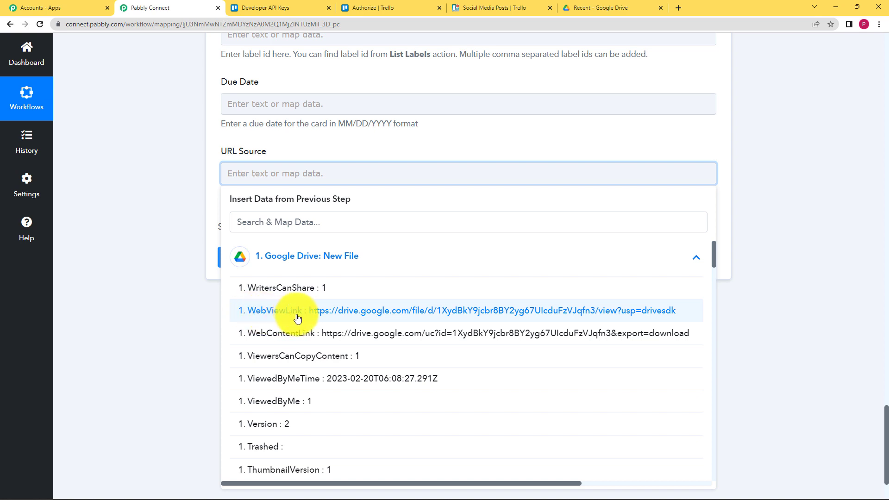
{"action": "left_click", "coordinate": [297, 319]}
{"action": "left_click", "coordinate": [206, 346]}
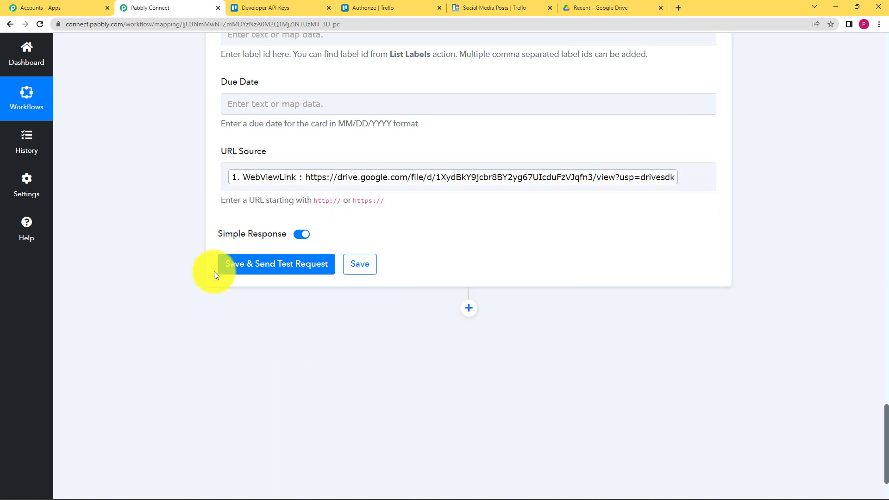
Step: Send a test request and review the returned description and timestamp
{"action": "left_click", "coordinate": [240, 274]}
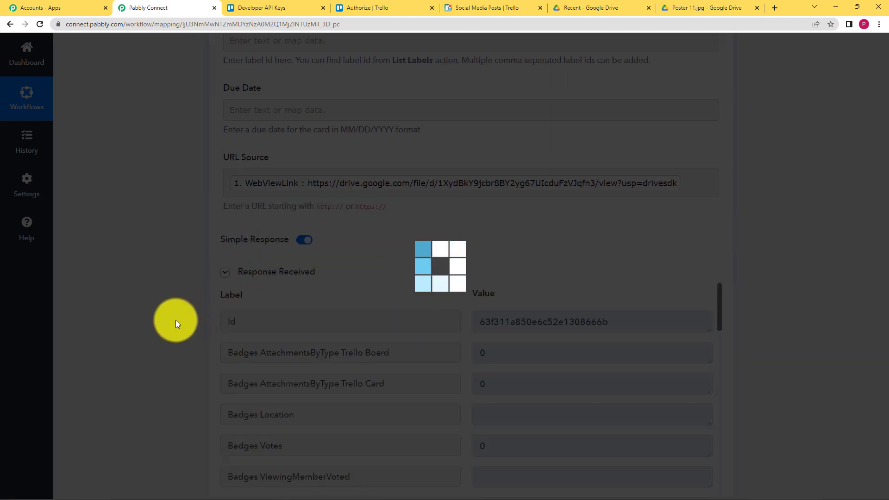
{"action": "scroll", "coordinate": [177, 324], "scroll_direction": "down", "scroll_amount": 4}
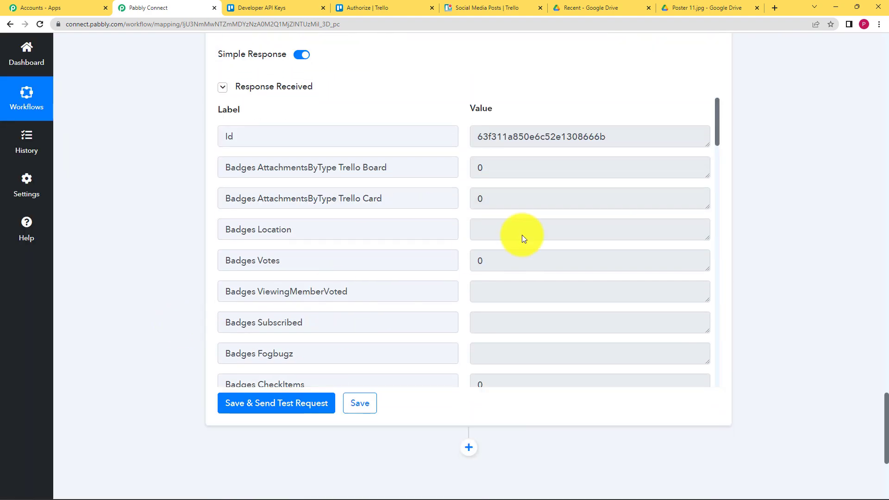
{"action": "scroll", "coordinate": [529, 240], "scroll_direction": "up", "scroll_amount": 1}
{"action": "scroll", "coordinate": [529, 240], "scroll_direction": "down", "scroll_amount": 3}
{"action": "scroll", "coordinate": [526, 232], "scroll_direction": "up", "scroll_amount": 2}
{"action": "left_click", "coordinate": [540, 229]}
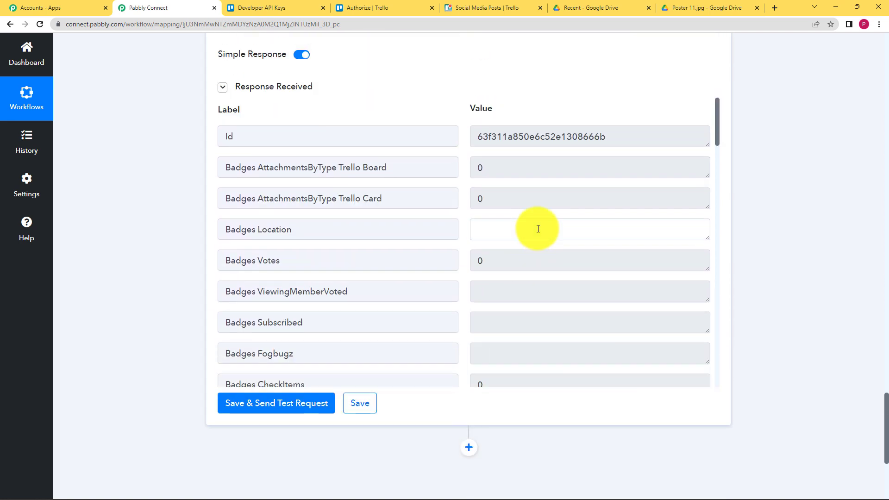
{"action": "scroll", "coordinate": [471, 248], "scroll_direction": "down", "scroll_amount": 7}
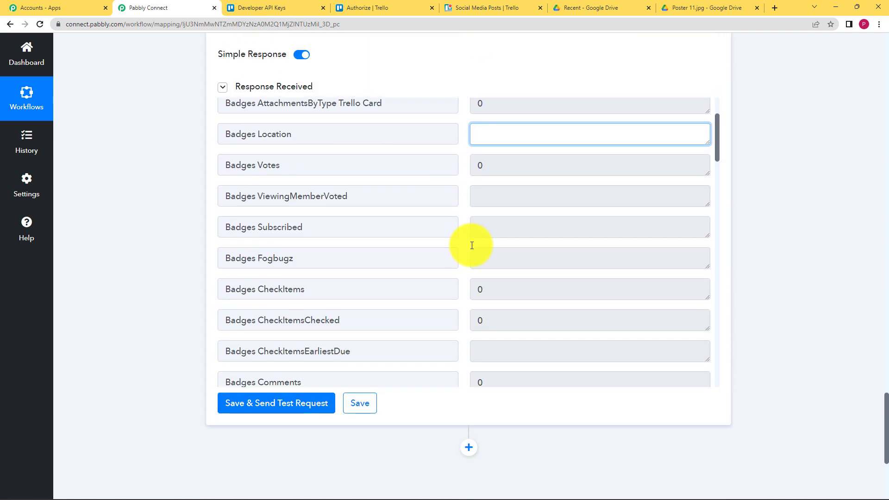
{"action": "scroll", "coordinate": [472, 251], "scroll_direction": "down", "scroll_amount": 5}
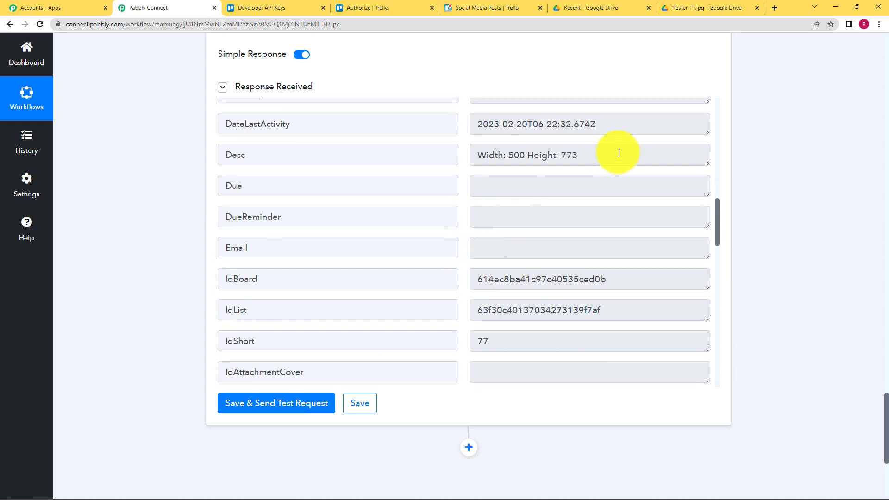
{"action": "left_click_drag", "start_coordinate": [619, 153], "coordinate": [456, 174]}
{"action": "left_click", "coordinate": [474, 171]}
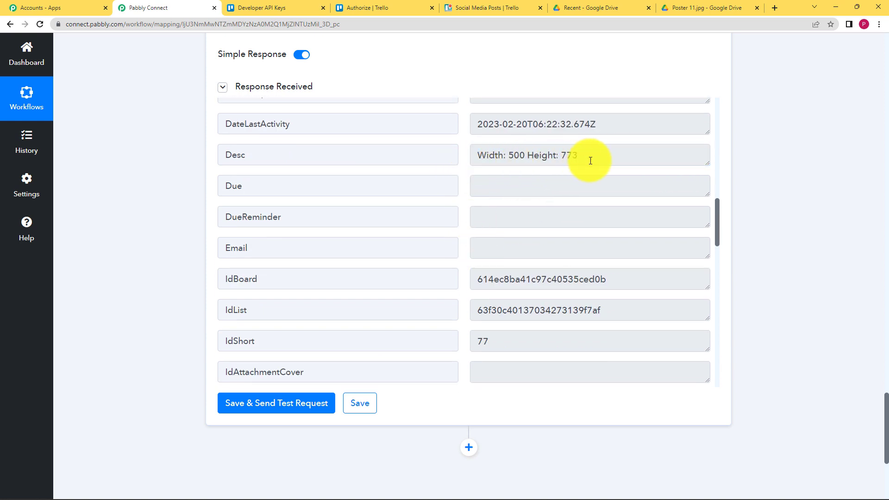
{"action": "scroll", "coordinate": [472, 181], "scroll_direction": "down", "scroll_amount": 1}
{"action": "scroll", "coordinate": [472, 178], "scroll_direction": "up", "scroll_amount": 2}
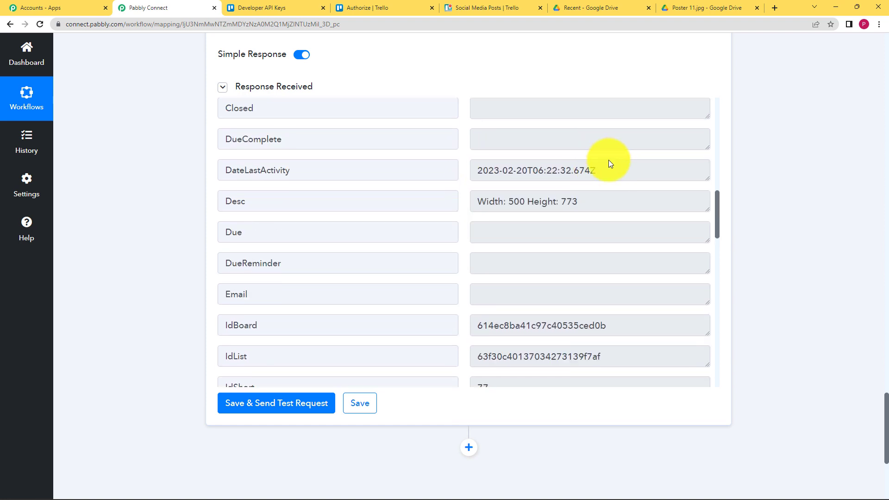
{"action": "left_click_drag", "start_coordinate": [607, 163], "coordinate": [445, 203]}
{"action": "left_click", "coordinate": [465, 202]}
{"action": "scroll", "coordinate": [464, 201], "scroll_direction": "down", "scroll_amount": 6}
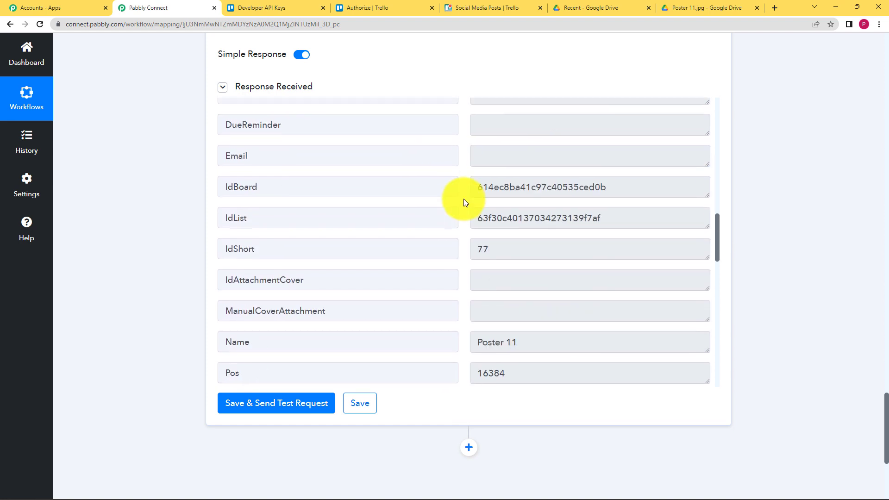
Step: Verify the test card Poster 11 and its Drive attachment link, then save the step
{"action": "left_click_drag", "start_coordinate": [518, 203], "coordinate": [484, 204]}
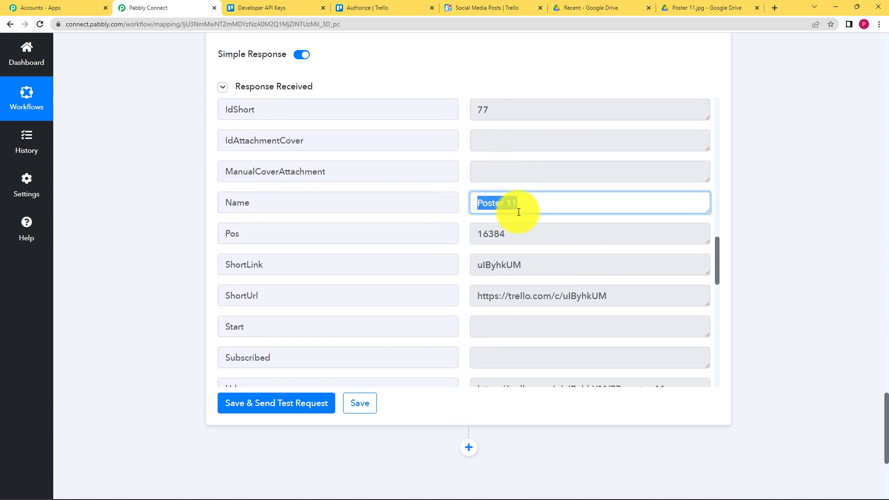
{"action": "left_click", "coordinate": [474, 243]}
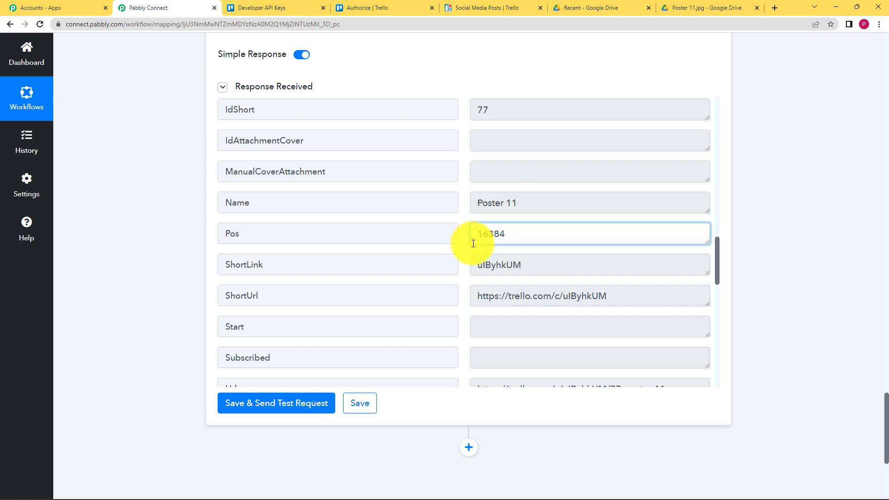
{"action": "scroll", "coordinate": [463, 254], "scroll_direction": "down", "scroll_amount": 4}
{"action": "scroll", "coordinate": [466, 251], "scroll_direction": "down", "scroll_amount": 9}
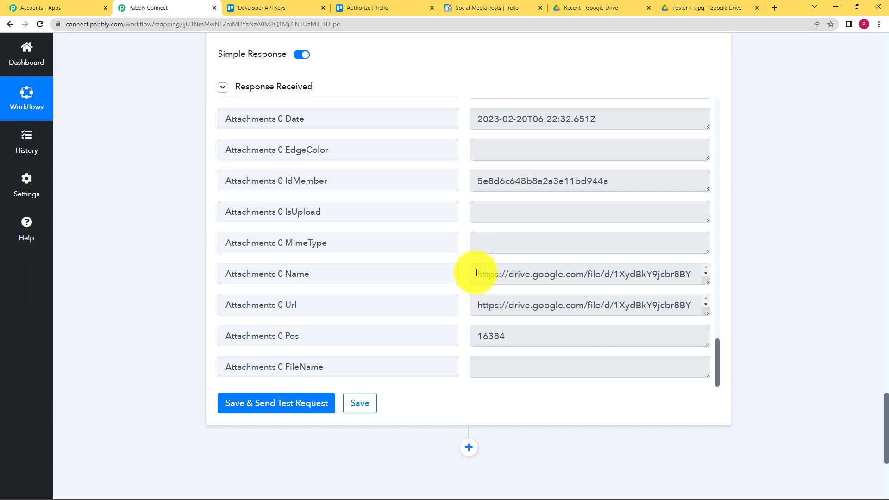
{"action": "left_click_drag", "start_coordinate": [478, 274], "coordinate": [674, 279]}
{"action": "left_click", "coordinate": [720, 295]}
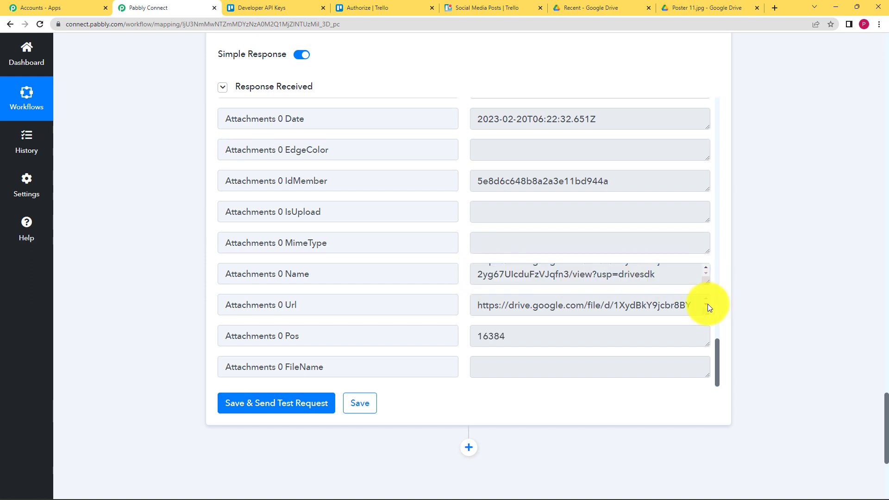
{"action": "left_click", "coordinate": [361, 415]}
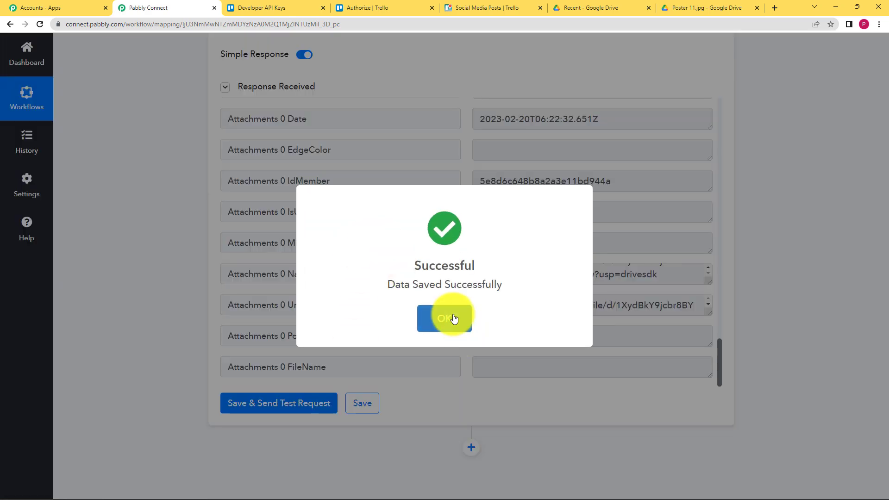
{"action": "left_click", "coordinate": [444, 319]}
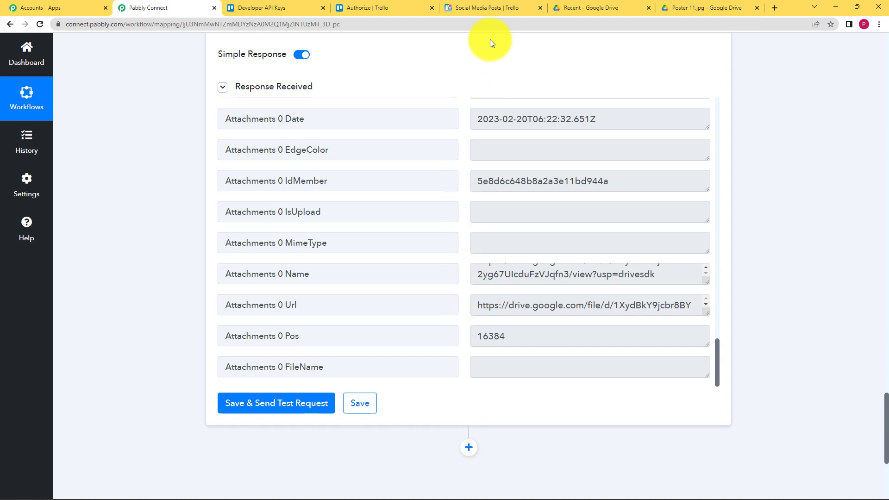
{"action": "left_click", "coordinate": [497, 5]}
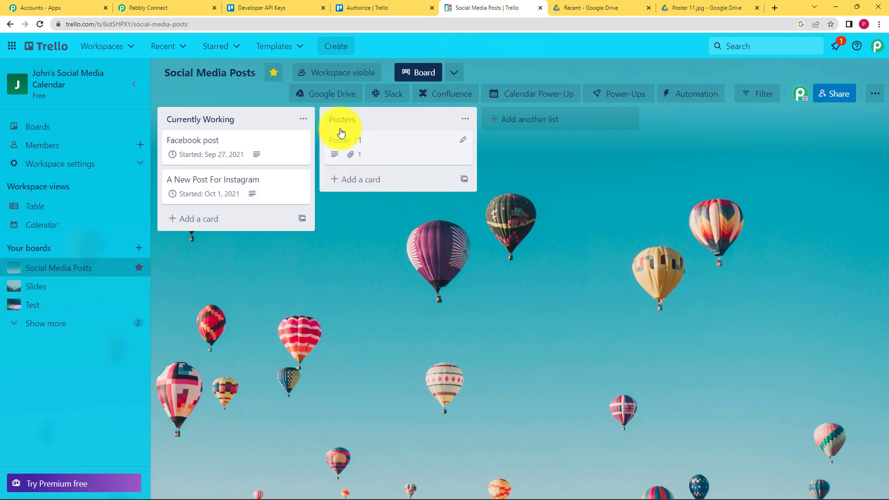
{"action": "left_click", "coordinate": [363, 146]}
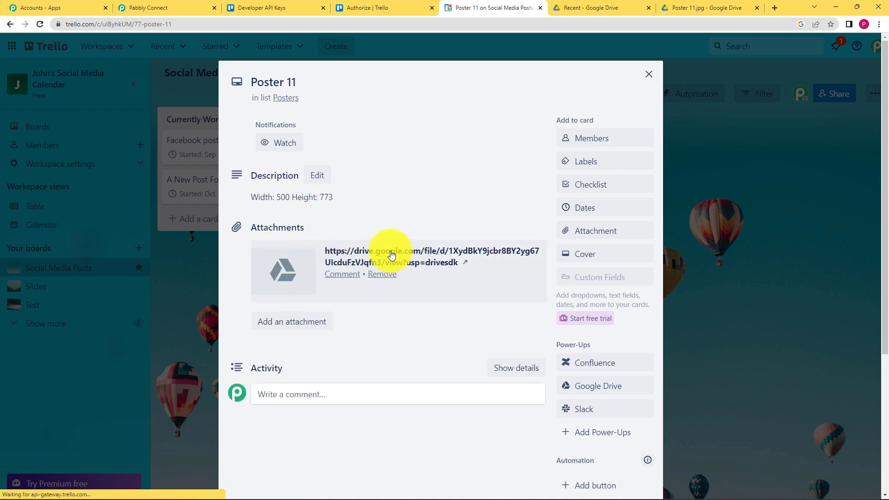
{"action": "triple_click", "coordinate": [391, 255]}
{"action": "left_click", "coordinate": [296, 274]}
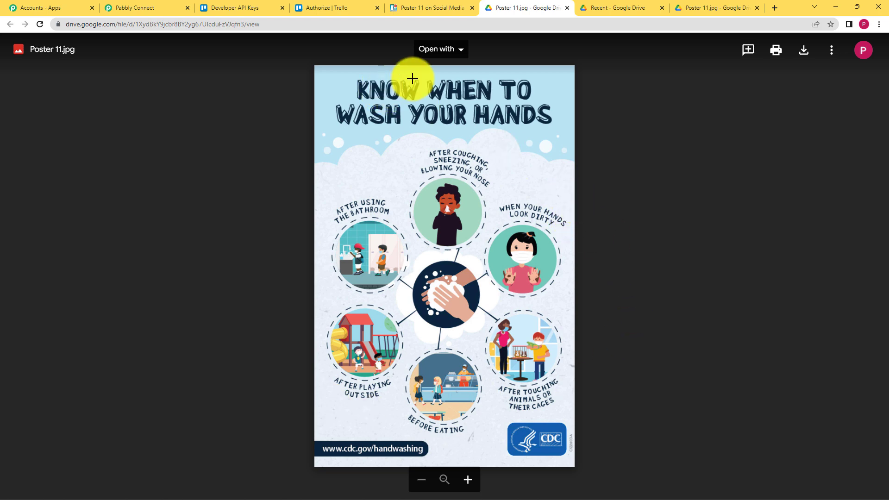
{"action": "left_click", "coordinate": [139, 8]}
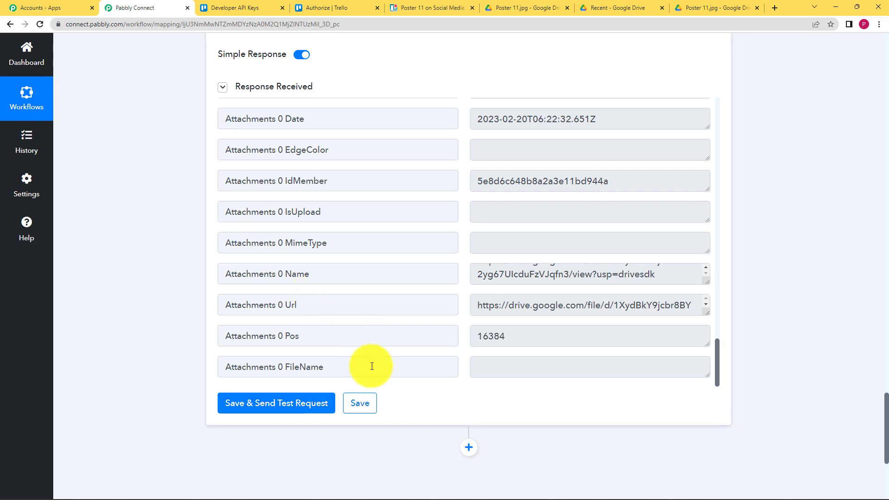
Step: Collapse and re-expand the Google Drive trigger step
{"action": "scroll", "coordinate": [121, 169], "scroll_direction": "up", "scroll_amount": 12}
{"action": "scroll", "coordinate": [121, 171], "scroll_direction": "up", "scroll_amount": 13}
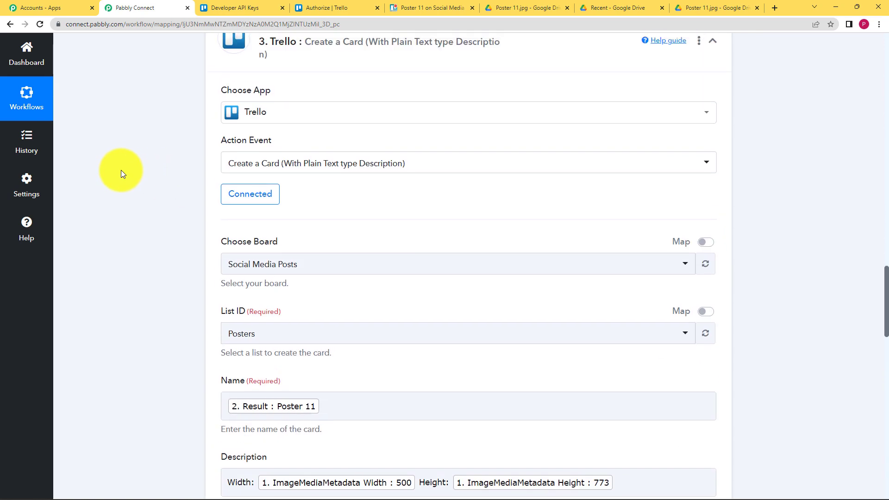
{"action": "scroll", "coordinate": [543, 314], "scroll_direction": "up", "scroll_amount": 12}
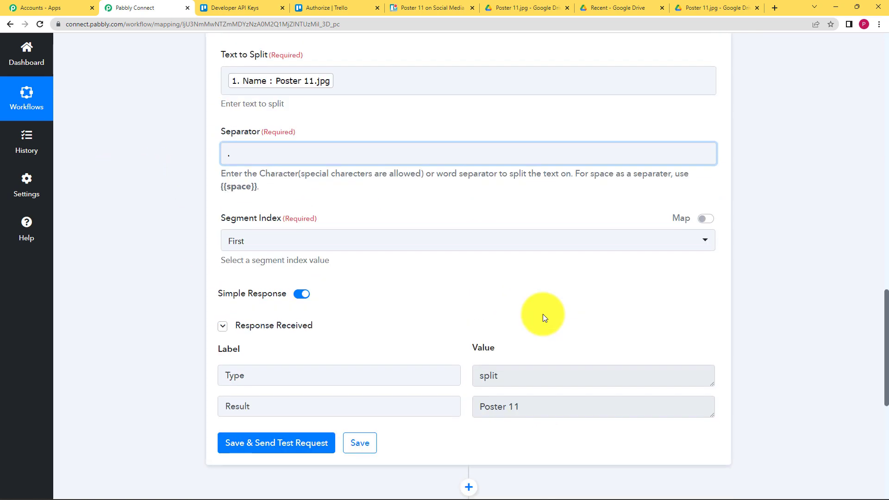
{"action": "scroll", "coordinate": [207, 248], "scroll_direction": "up", "scroll_amount": 12}
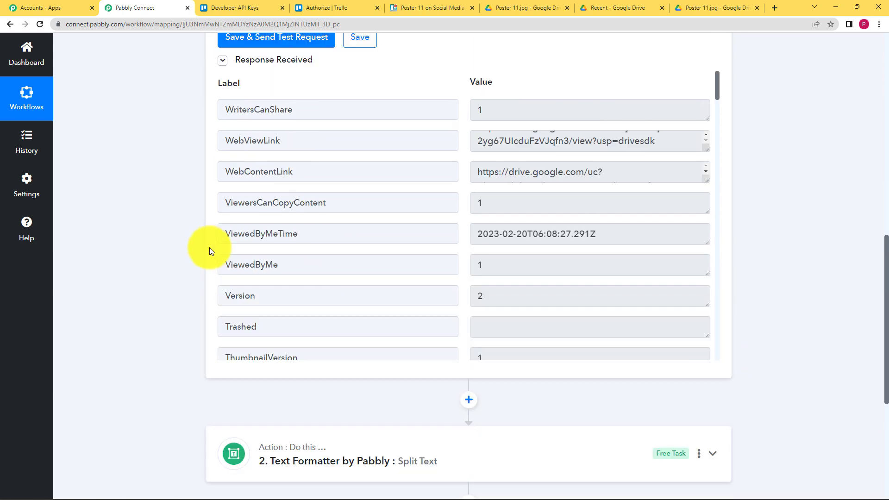
{"action": "left_click", "coordinate": [436, 230]}
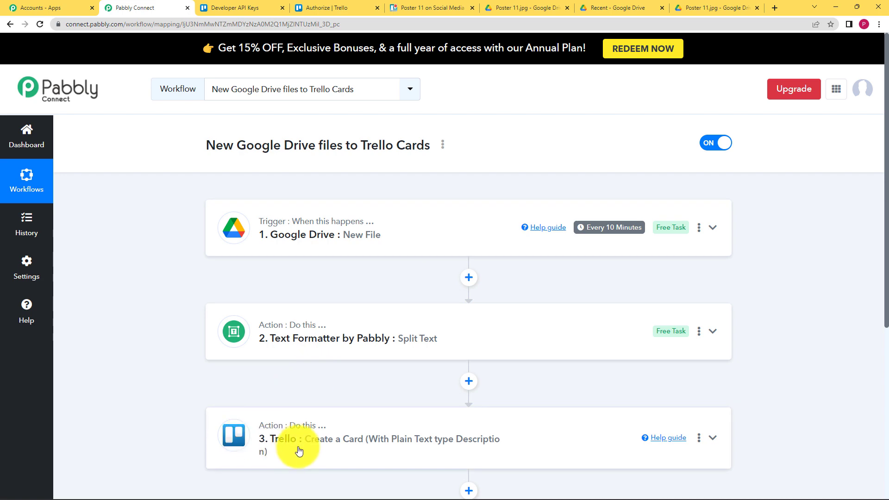
{"action": "left_click", "coordinate": [417, 226]}
Step: Review the Drive trigger response and highlight the file's original name
{"action": "scroll", "coordinate": [187, 308], "scroll_direction": "down", "scroll_amount": 5}
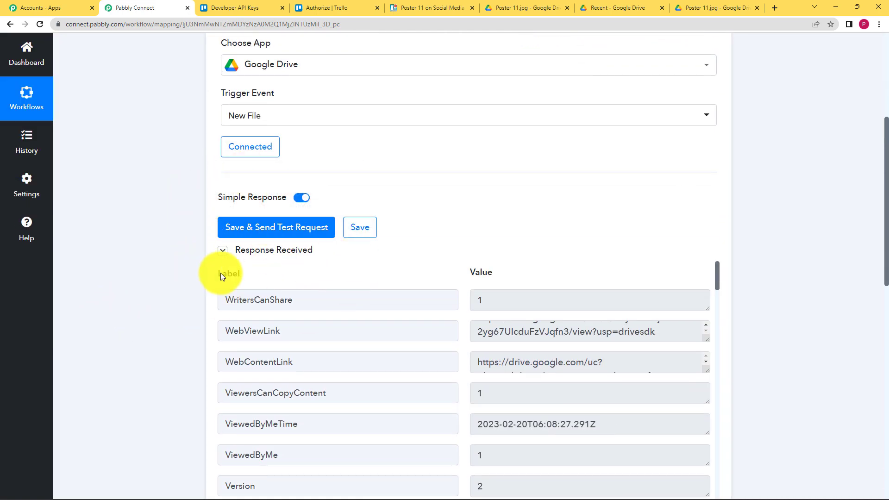
{"action": "scroll", "coordinate": [162, 298], "scroll_direction": "down", "scroll_amount": 3}
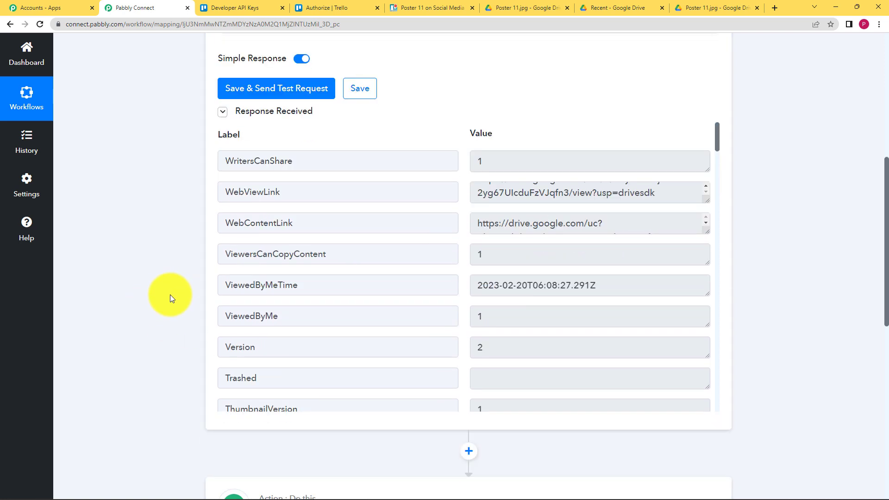
{"action": "scroll", "coordinate": [170, 295], "scroll_direction": "down", "scroll_amount": 2}
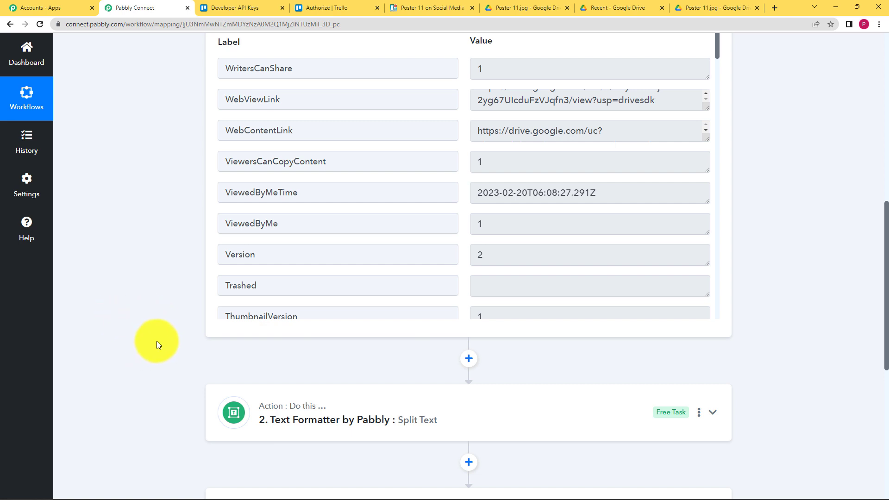
{"action": "scroll", "coordinate": [165, 330], "scroll_direction": "down", "scroll_amount": 3}
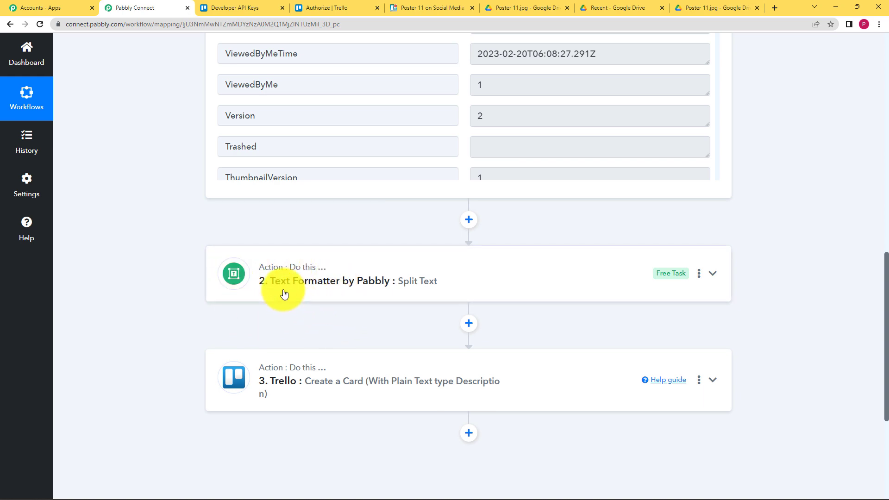
{"action": "scroll", "coordinate": [399, 250], "scroll_direction": "up", "scroll_amount": 3}
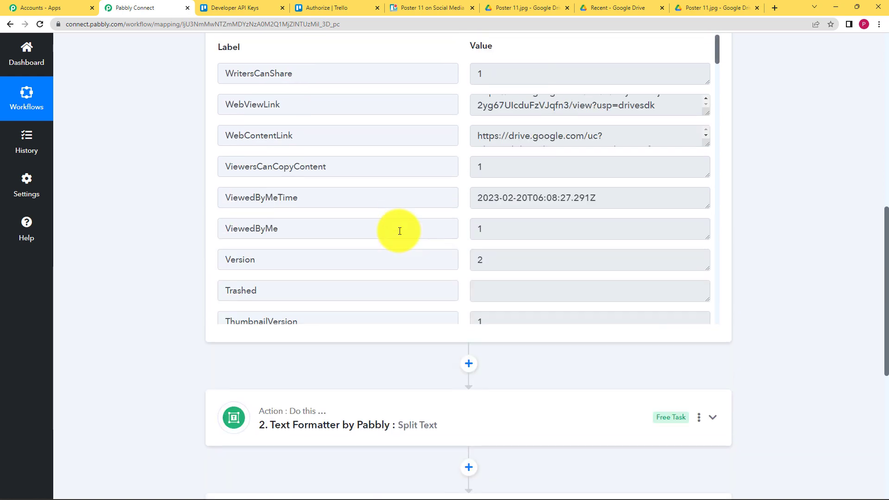
{"action": "scroll", "coordinate": [416, 232], "scroll_direction": "up", "scroll_amount": 2}
{"action": "scroll", "coordinate": [434, 233], "scroll_direction": "down", "scroll_amount": 7}
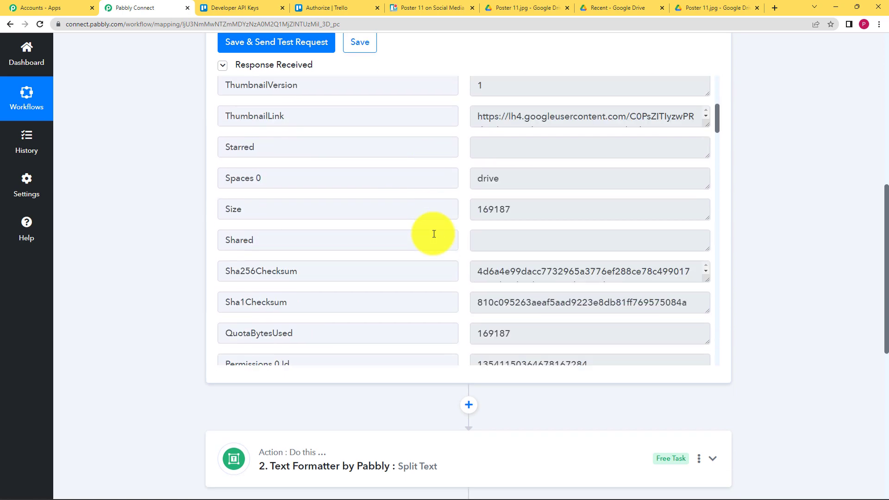
{"action": "scroll", "coordinate": [434, 234], "scroll_direction": "down", "scroll_amount": 10}
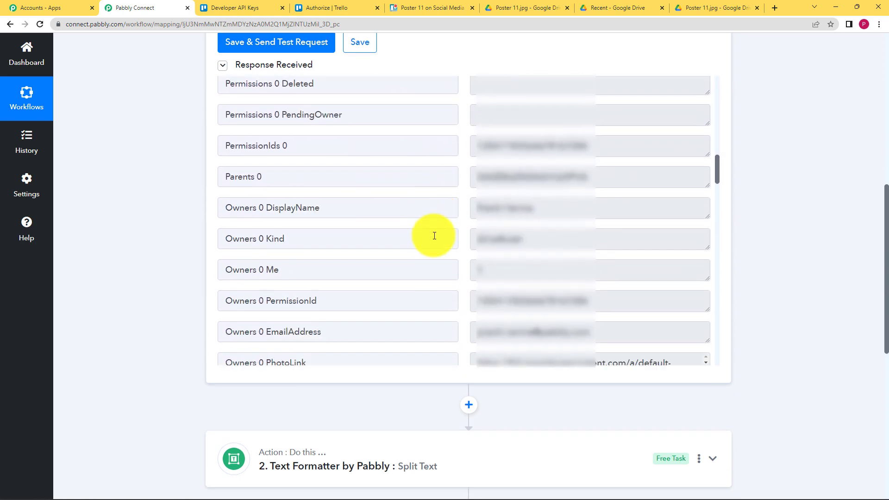
{"action": "scroll", "coordinate": [434, 237], "scroll_direction": "down", "scroll_amount": 5}
{"action": "left_click_drag", "start_coordinate": [541, 228], "coordinate": [482, 238]}
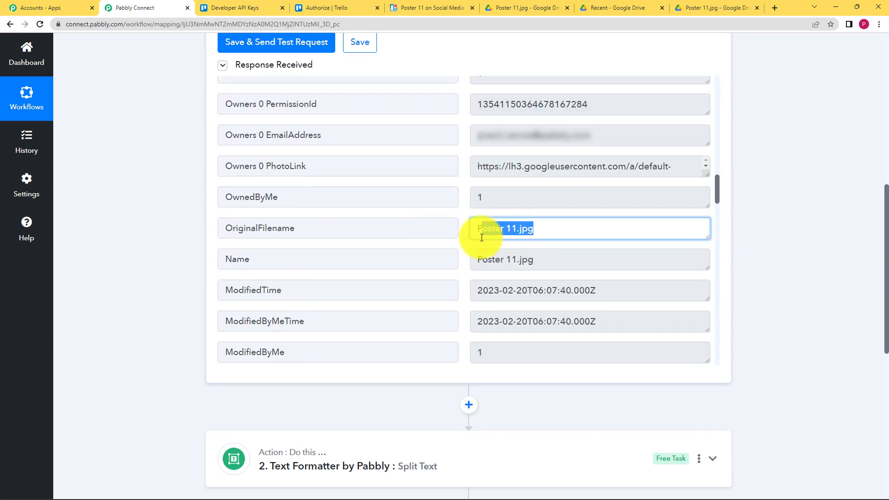
{"action": "left_click", "coordinate": [174, 271]}
Step: Expand the Text Formatter split step and check its Poster 11 result
{"action": "scroll", "coordinate": [222, 278], "scroll_direction": "down", "scroll_amount": 3}
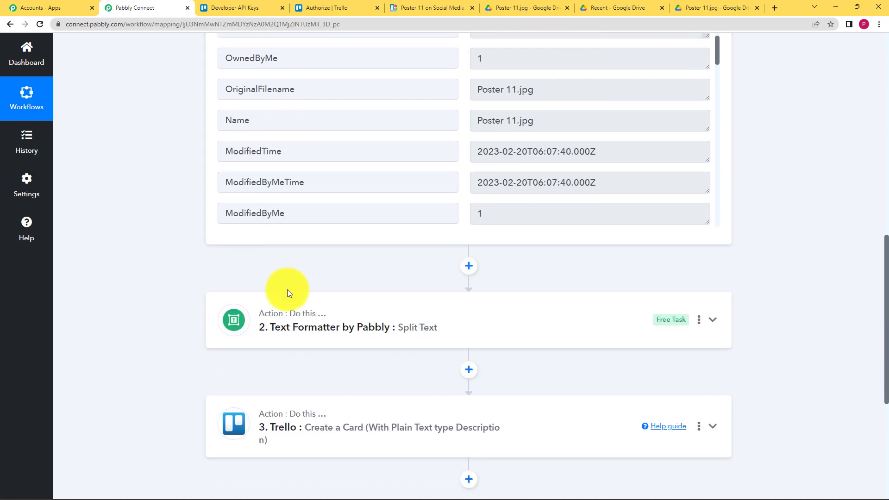
{"action": "left_click", "coordinate": [270, 299]}
{"action": "scroll", "coordinate": [223, 325], "scroll_direction": "down", "scroll_amount": 2}
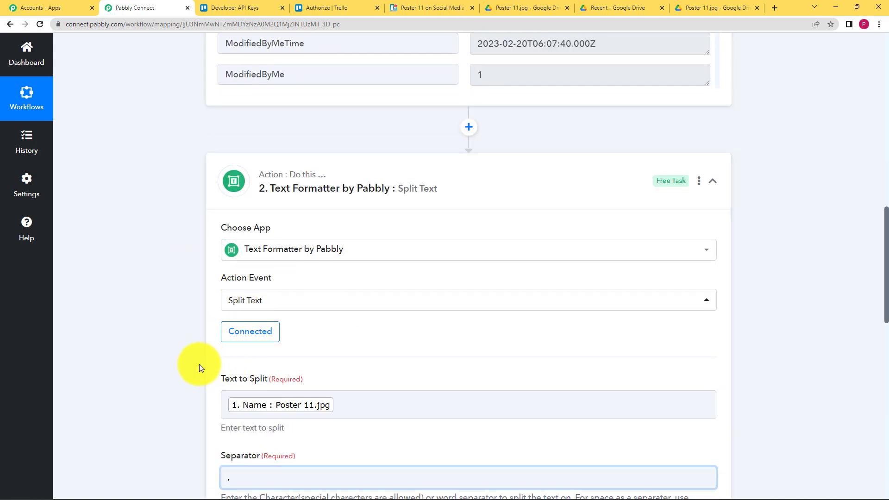
{"action": "scroll", "coordinate": [200, 359], "scroll_direction": "down", "scroll_amount": 4}
{"action": "scroll", "coordinate": [383, 369], "scroll_direction": "down", "scroll_amount": 5}
{"action": "left_click_drag", "start_coordinate": [533, 313], "coordinate": [445, 317]}
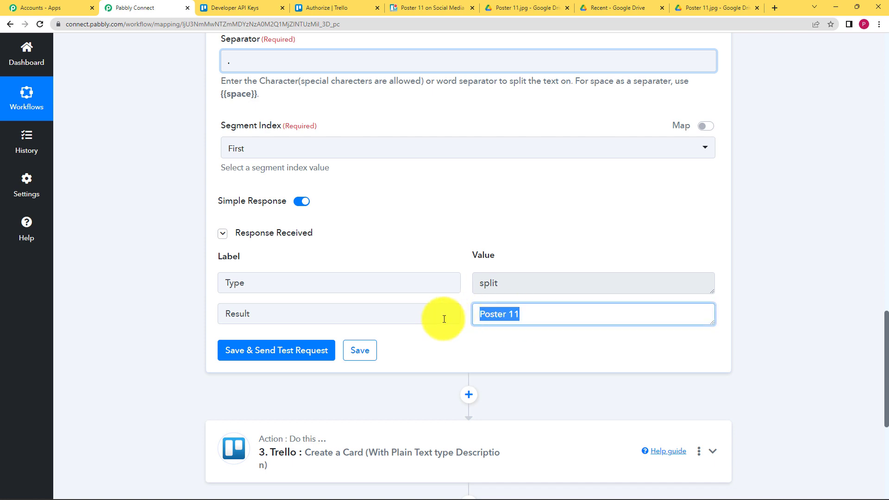
{"action": "left_click", "coordinate": [166, 324]}
Step: Expand the Trello Create a Card step's settings
{"action": "scroll", "coordinate": [166, 321], "scroll_direction": "down", "scroll_amount": 5}
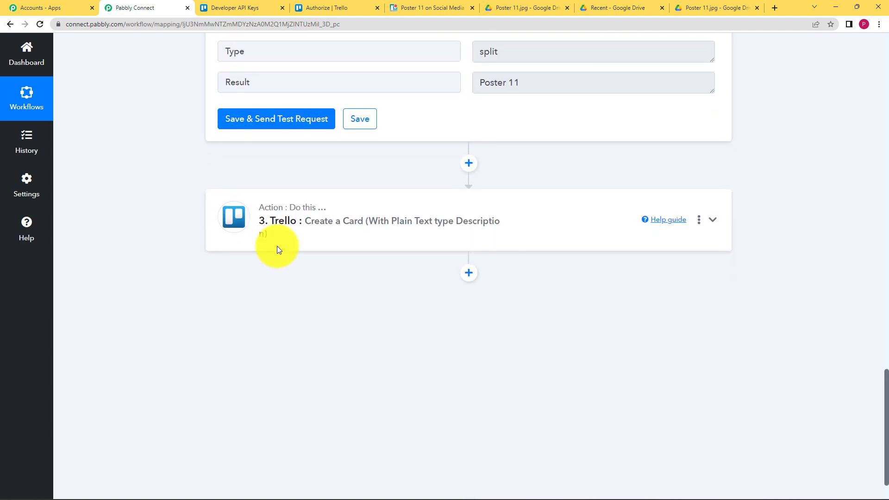
{"action": "left_click", "coordinate": [316, 247]}
{"action": "scroll", "coordinate": [204, 214], "scroll_direction": "down", "scroll_amount": 3}
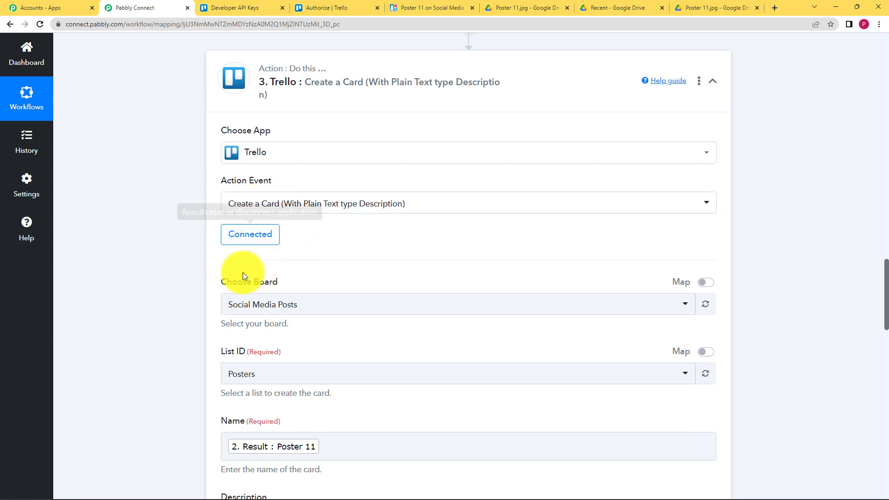
{"action": "scroll", "coordinate": [186, 287], "scroll_direction": "down", "scroll_amount": 3}
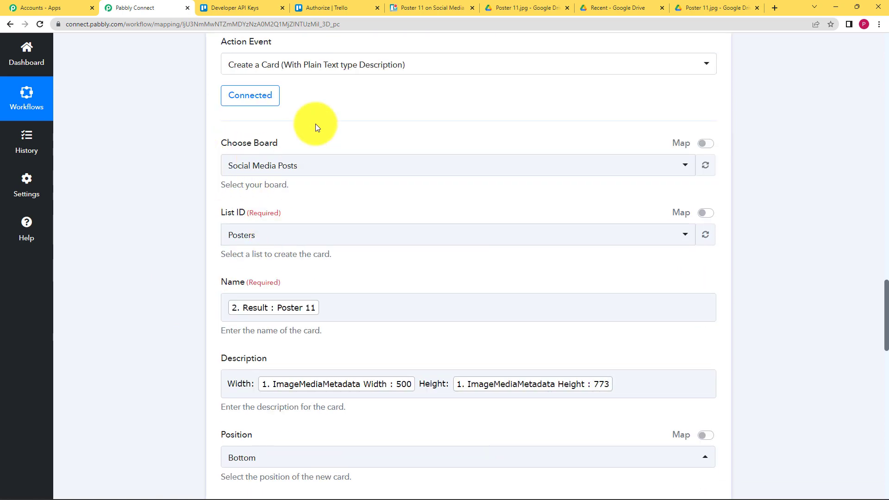
{"action": "scroll", "coordinate": [193, 255], "scroll_direction": "down", "scroll_amount": 2}
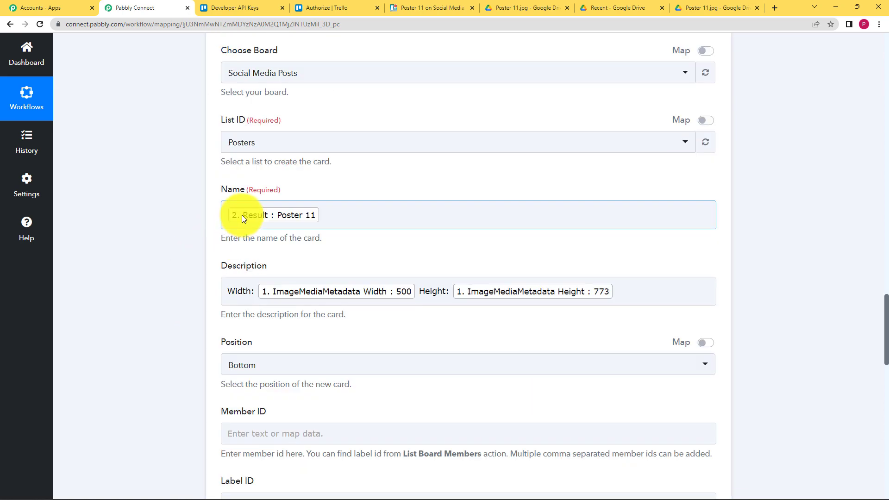
{"action": "scroll", "coordinate": [192, 305], "scroll_direction": "down", "scroll_amount": 2}
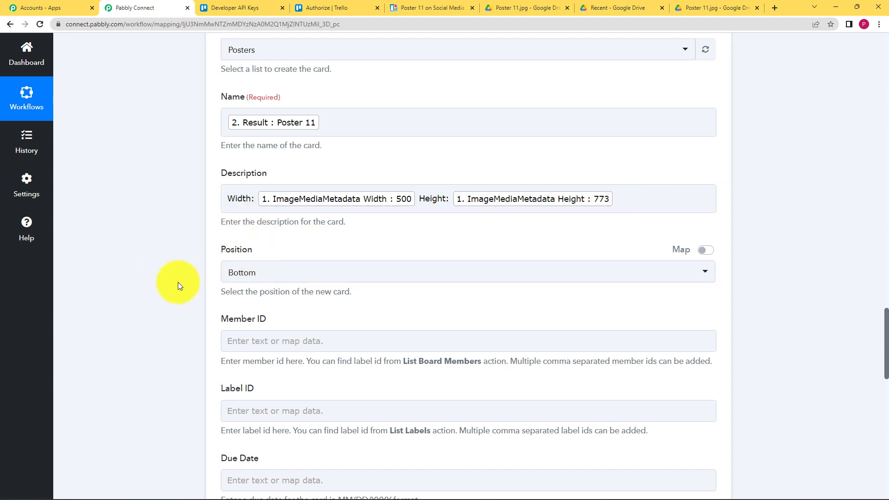
{"action": "scroll", "coordinate": [175, 288], "scroll_direction": "down", "scroll_amount": 7}
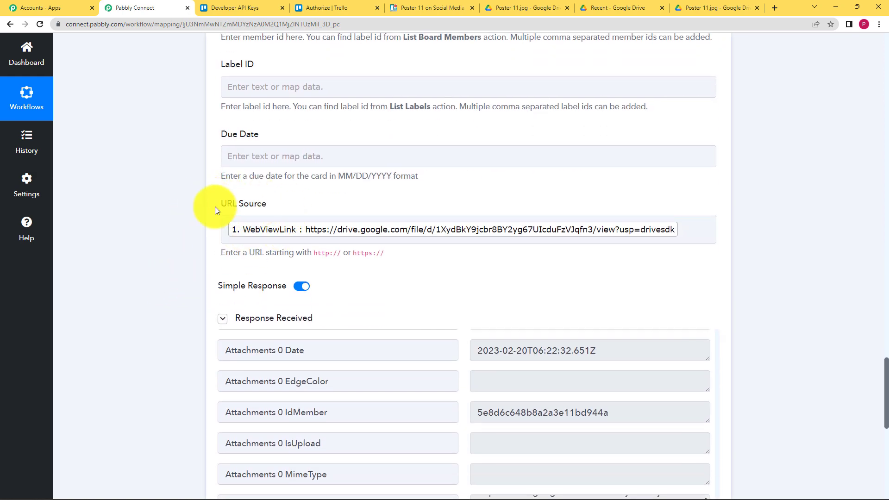
{"action": "scroll", "coordinate": [241, 324], "scroll_direction": "down", "scroll_amount": 6}
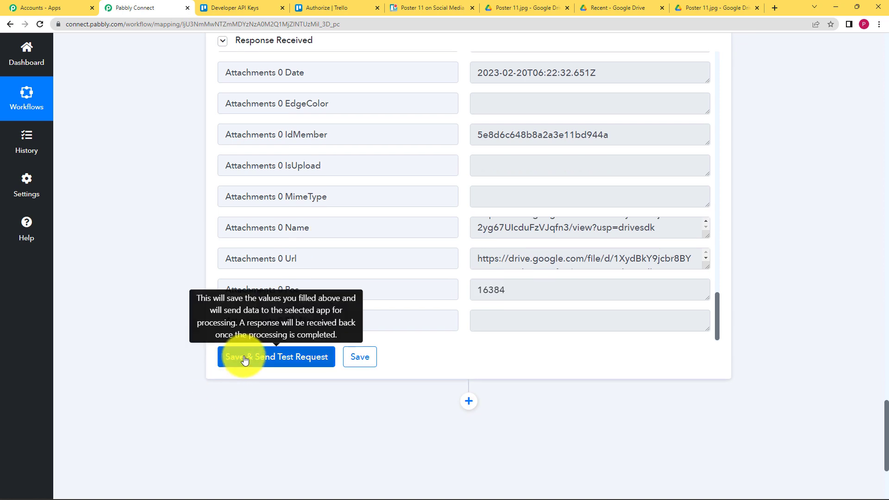
{"action": "scroll", "coordinate": [140, 197], "scroll_direction": "up", "scroll_amount": 3}
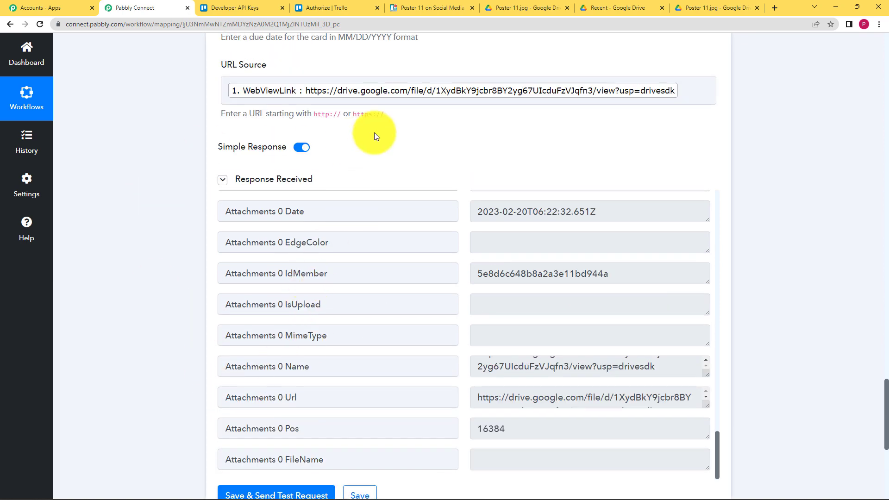
Step: In Trello, inspect the Poster 11 card's width/height description and Drive link, then close it
{"action": "left_click", "coordinate": [429, 7]}
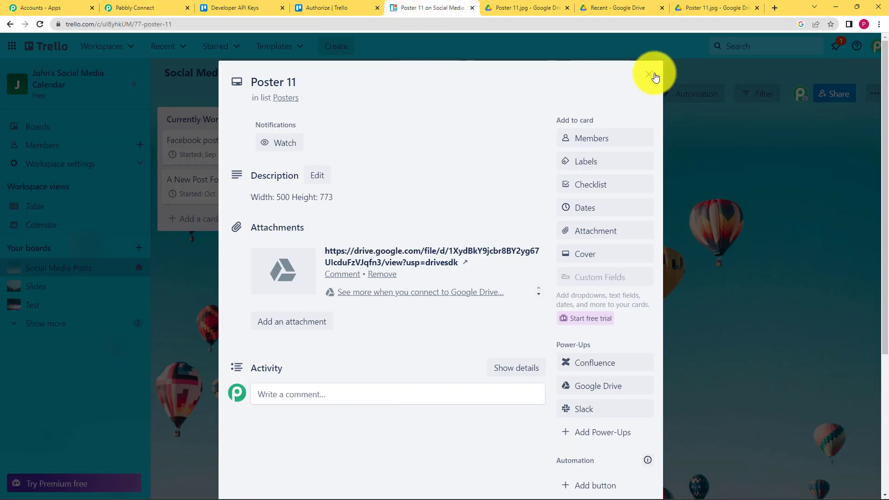
{"action": "key", "text": "Escape"}
{"action": "left_click", "coordinate": [360, 163]}
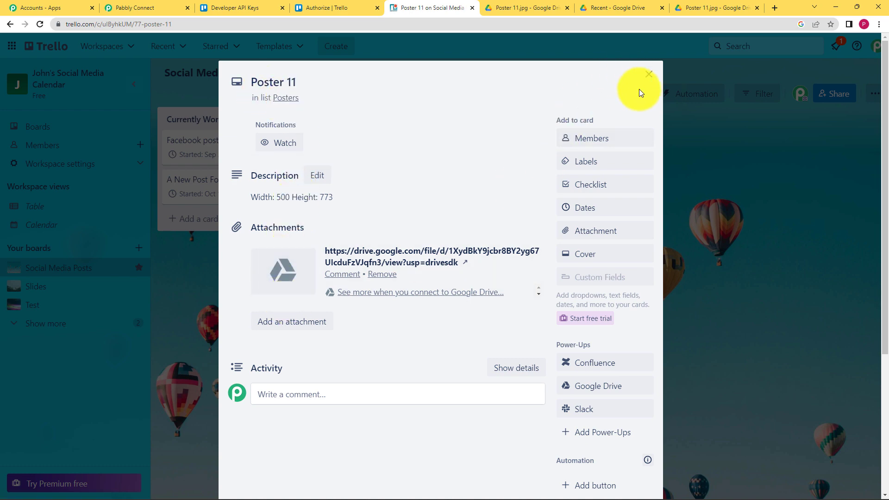
{"action": "left_click", "coordinate": [649, 75]}
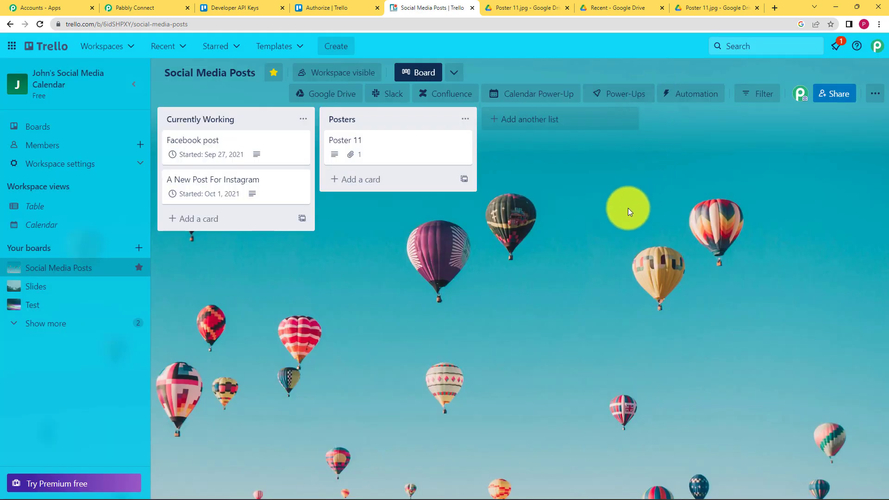